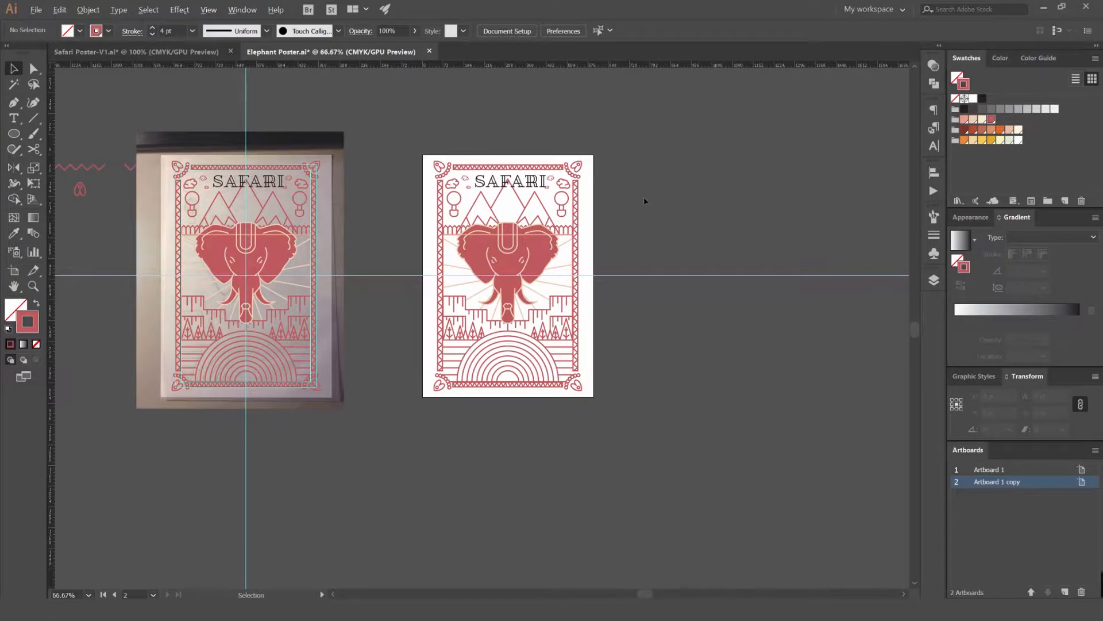
Check the Border and Build layers by toggling their visibility and delete the Border layer.
left_click(934, 280)
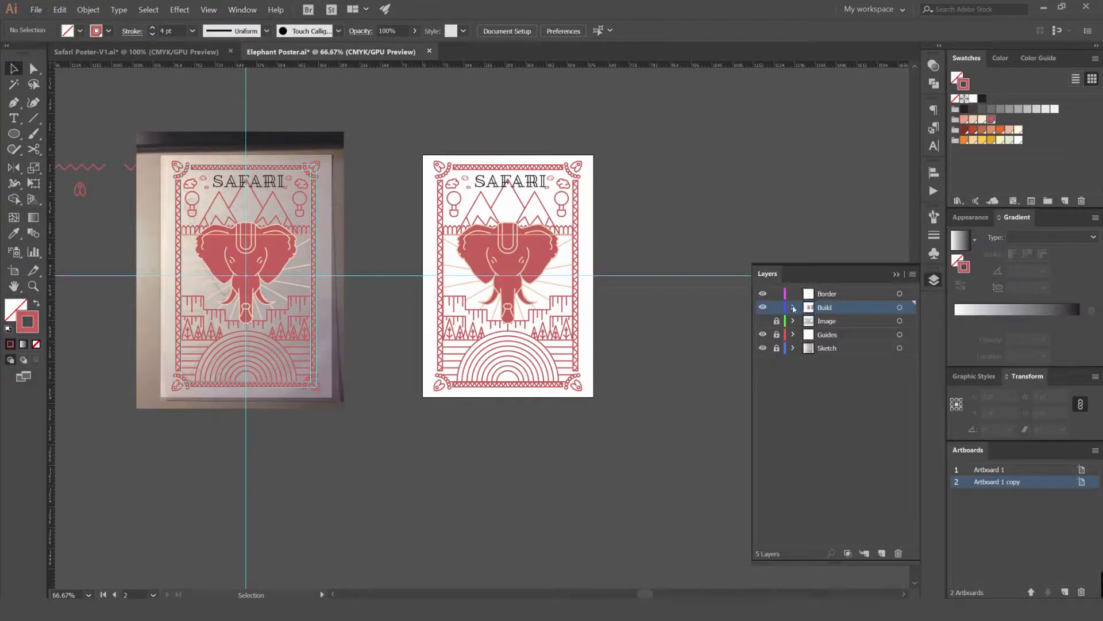
left_click(762, 307)
left_click(763, 295)
left_click_drag(322, 149, 394, 143)
left_click(855, 295)
left_click(899, 554)
Inspect the Build and Image layers by switching their visibility, leaving Build shown and Image hidden.
left_click(763, 294)
left_click(762, 294)
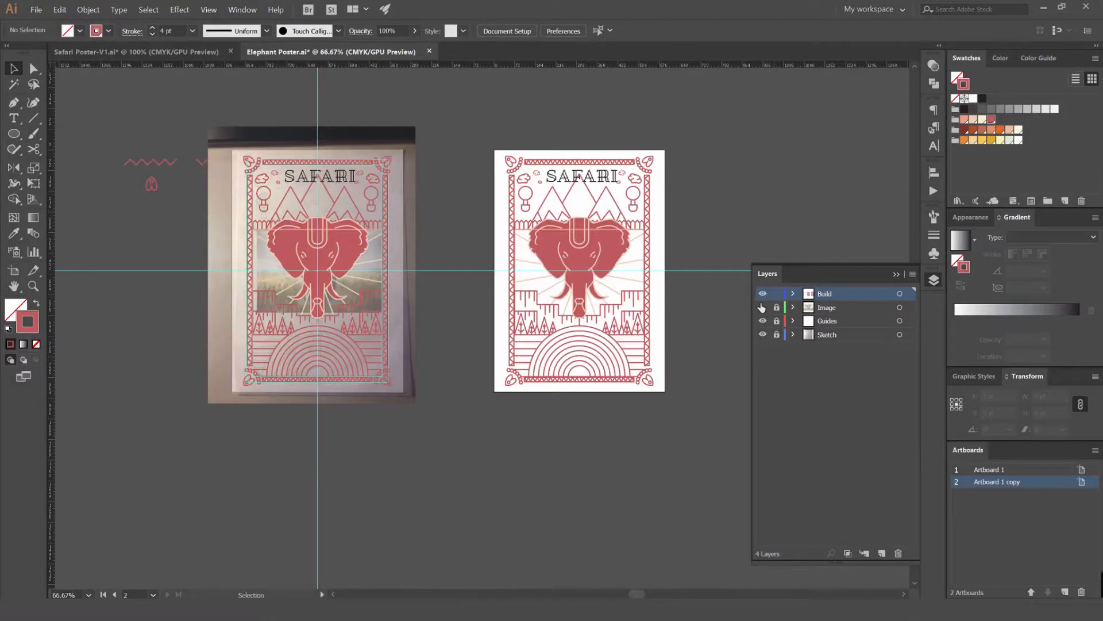
left_click(763, 294)
left_click_drag(688, 187, 635, 179)
left_click(763, 294)
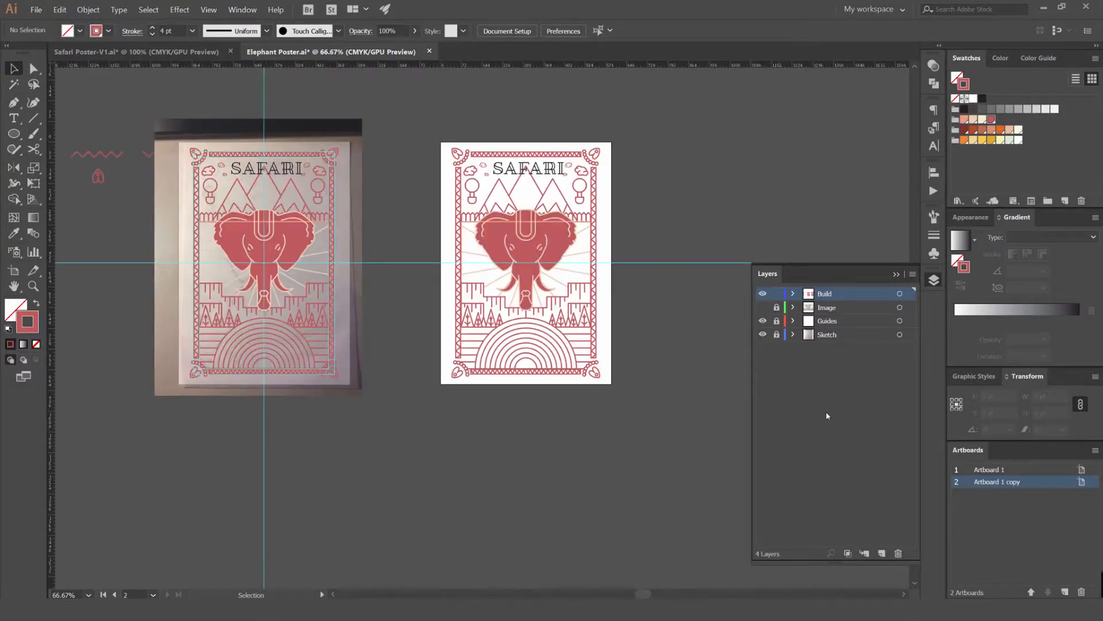
Create a new layer above Build and name it Copy.
left_click(880, 552)
double_click(828, 293)
type("Copy")
key("Return")
Duplicate all the poster artwork from the Build layer in place onto the Copy layer.
key("ctrl+a")
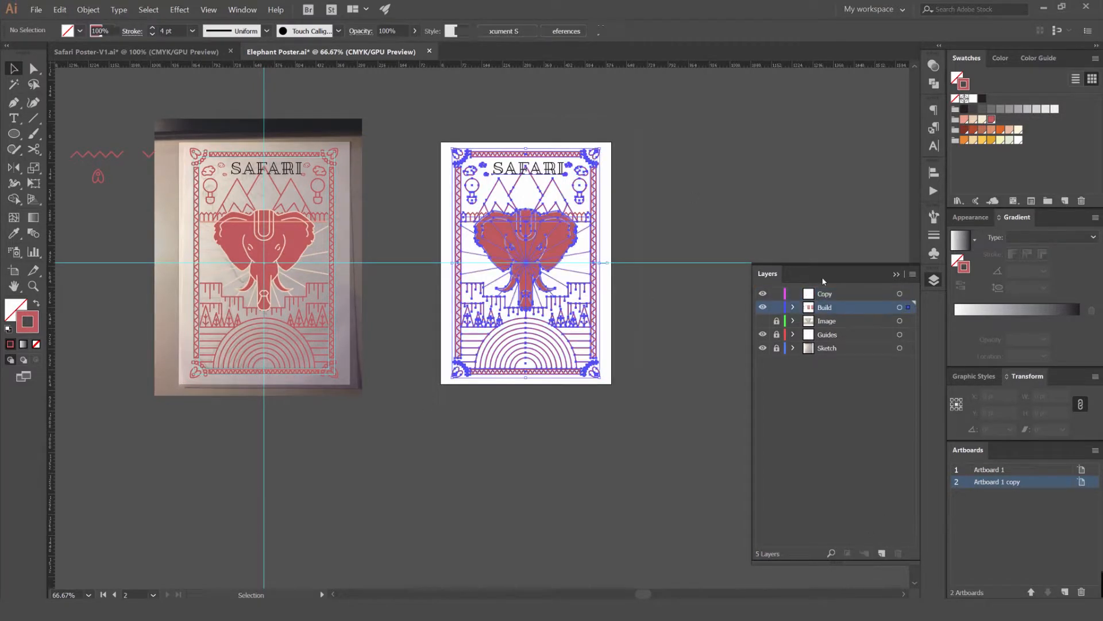
key("ctrl+c")
key("ctrl+f")
left_click(828, 259)
Rename the Copy layer as Color.
double_click(838, 293)
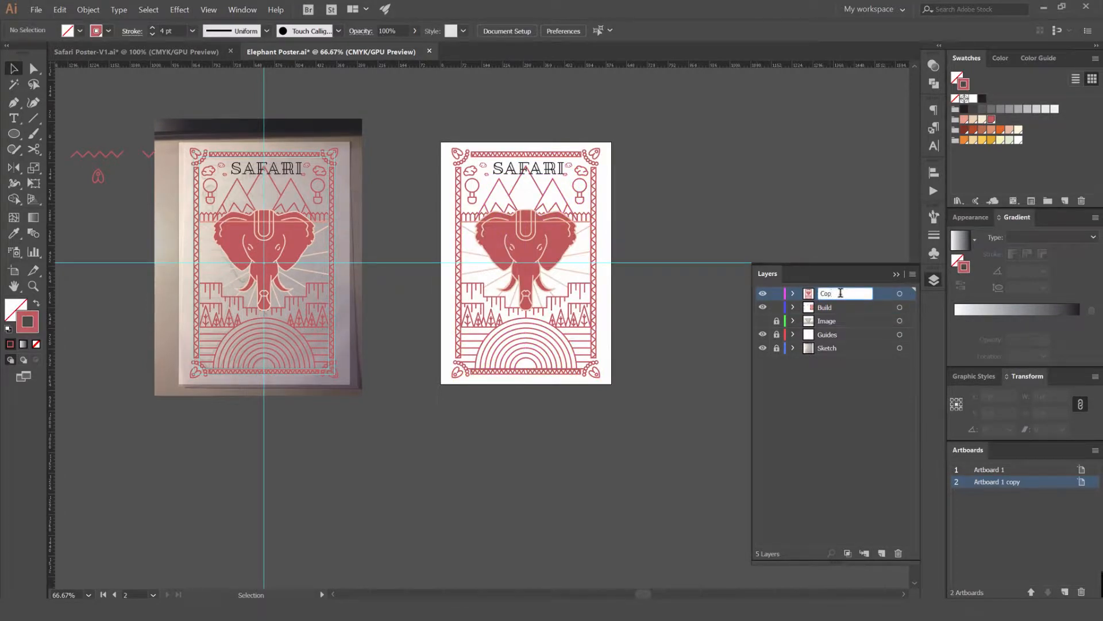
key("Return")
left_click(895, 274)
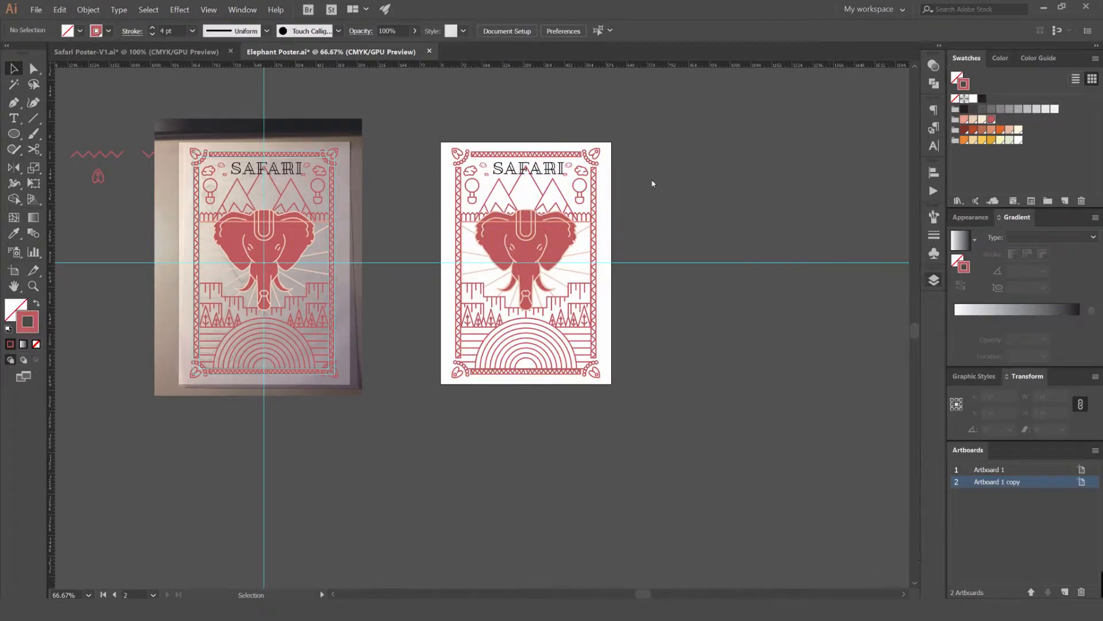
left_click_drag(408, 410, 660, 227)
left_click(647, 204)
scroll(643, 187, "up", 2)
scroll(669, 196, "down", 1)
scroll(669, 197, "down", 1)
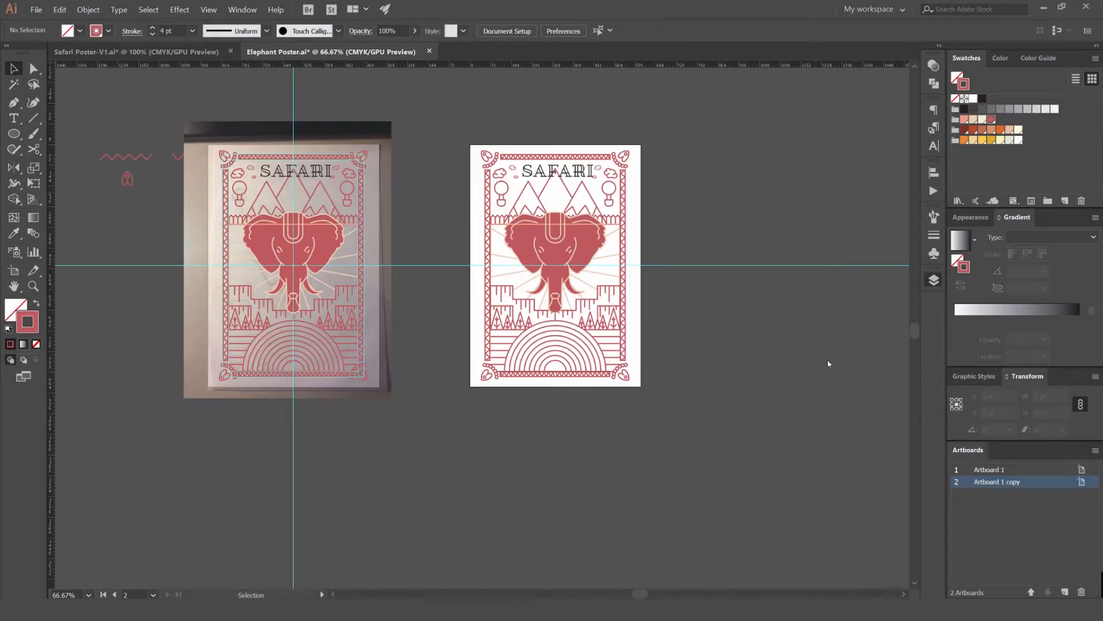
key("F7")
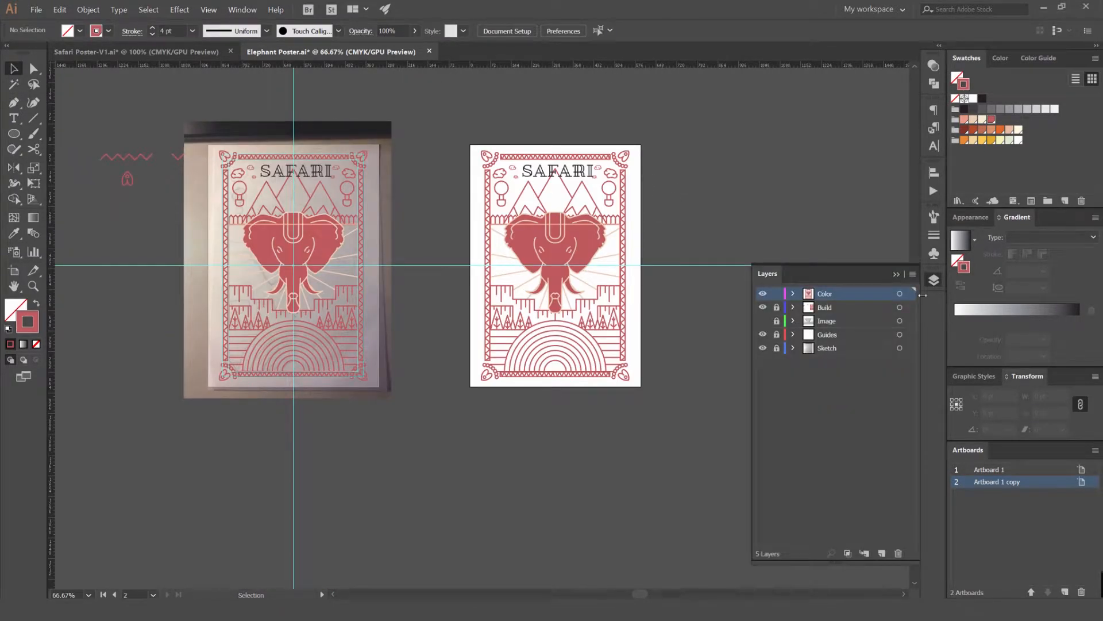
left_click(934, 280)
Hide the guides and draw a rectangle covering the whole poster artboard, 595.28 by 843.791 pt.
scroll(654, 188, "up", 1)
left_click_drag(647, 183, 621, 147)
key("ctrl+;")
key("m")
left_click_drag(326, 101, 582, 465)
key("v")
Fill the artboard rectangle with the dark brown-red swatch, without a stroke, and send it behind the poster artwork.
left_click(964, 131)
key("shift+x")
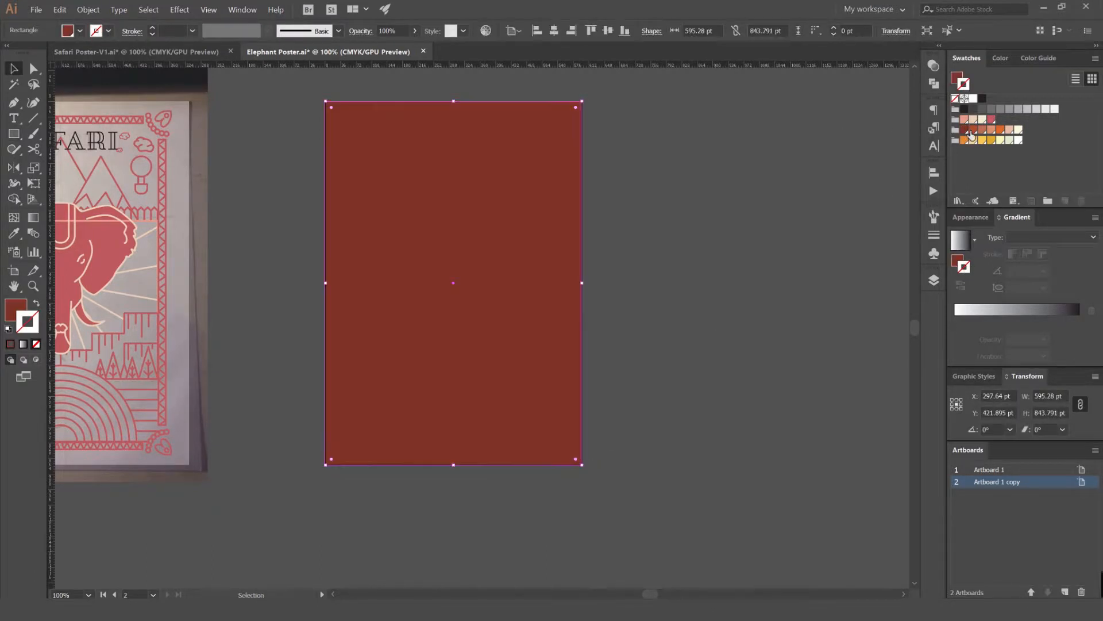
key("ctrl+shift+bracketleft")
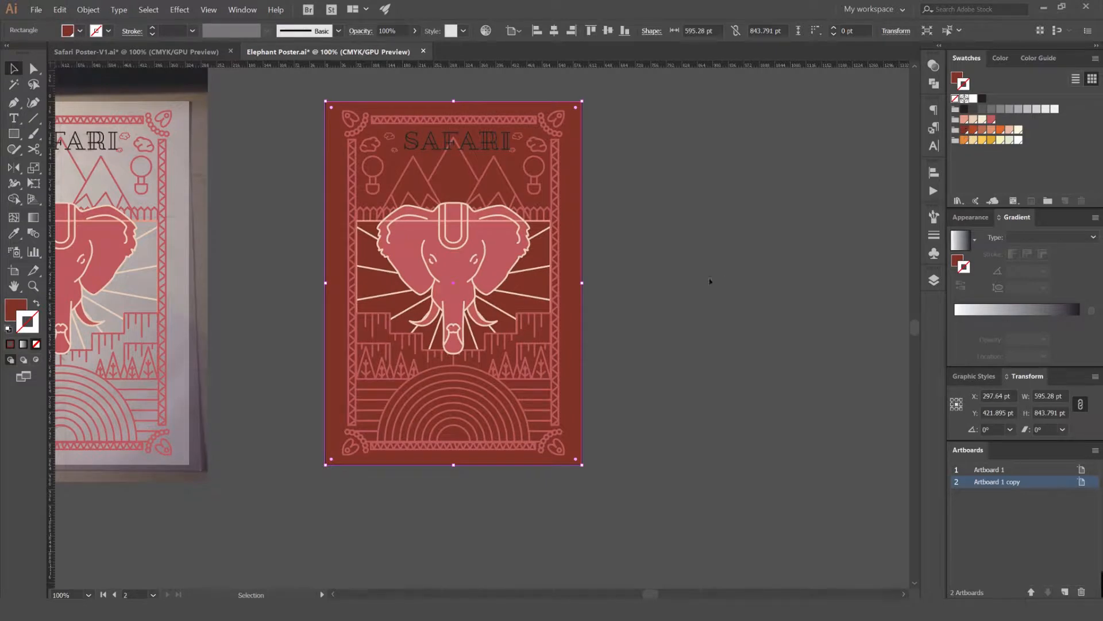
left_click_drag(580, 216, 646, 194)
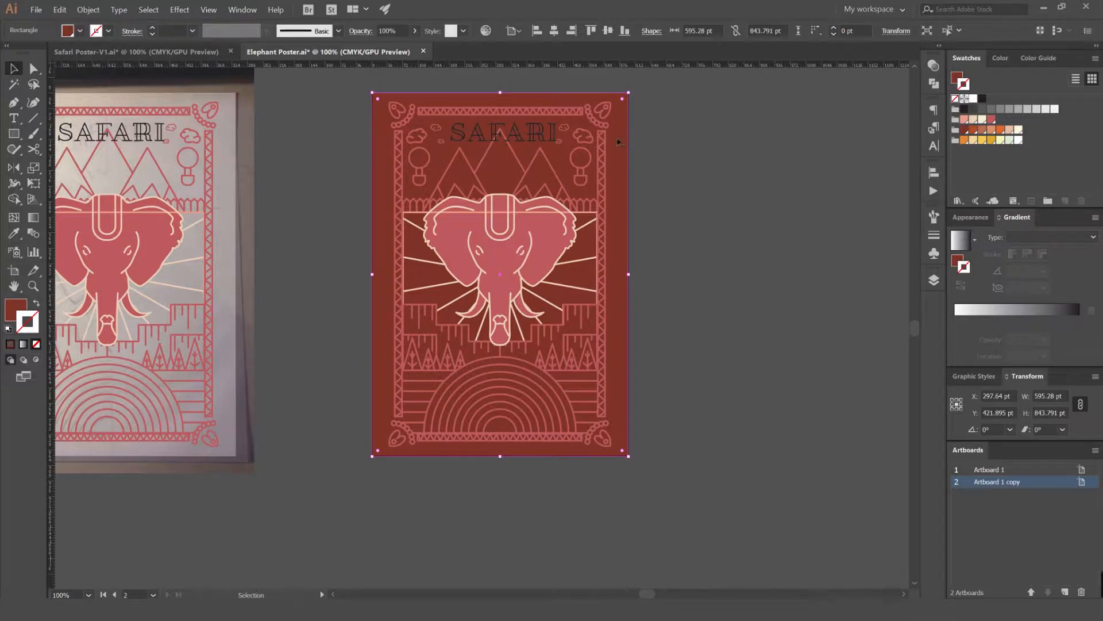
key("ctrl+shift+a")
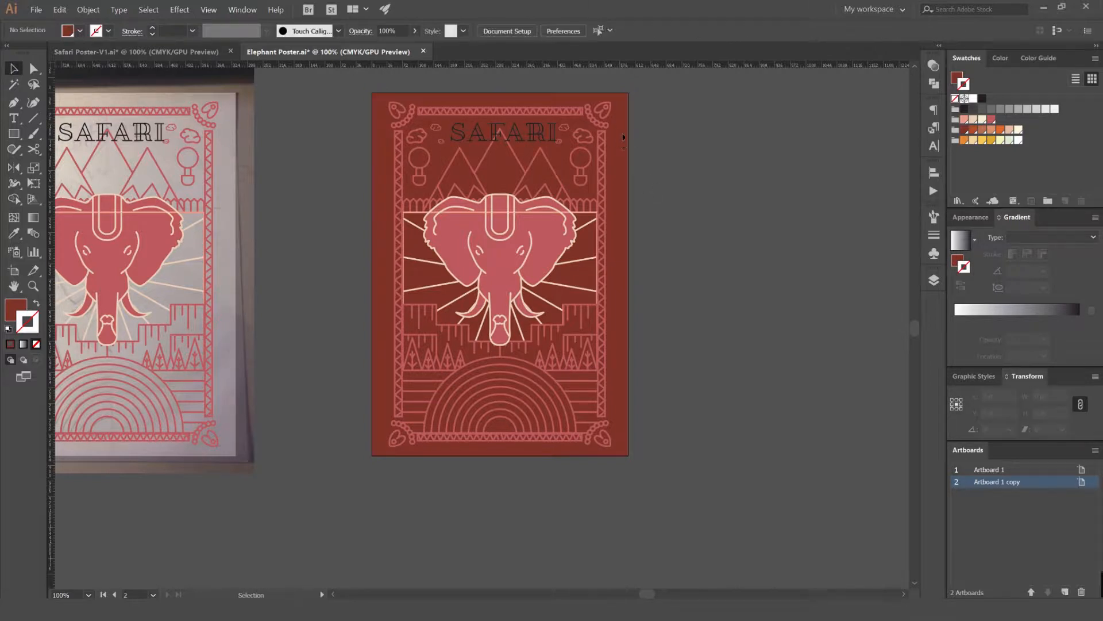
Fill the SAFARI title with the pale cream swatch from the red-orange color group.
left_click_drag(679, 129, 726, 134)
left_click(551, 138)
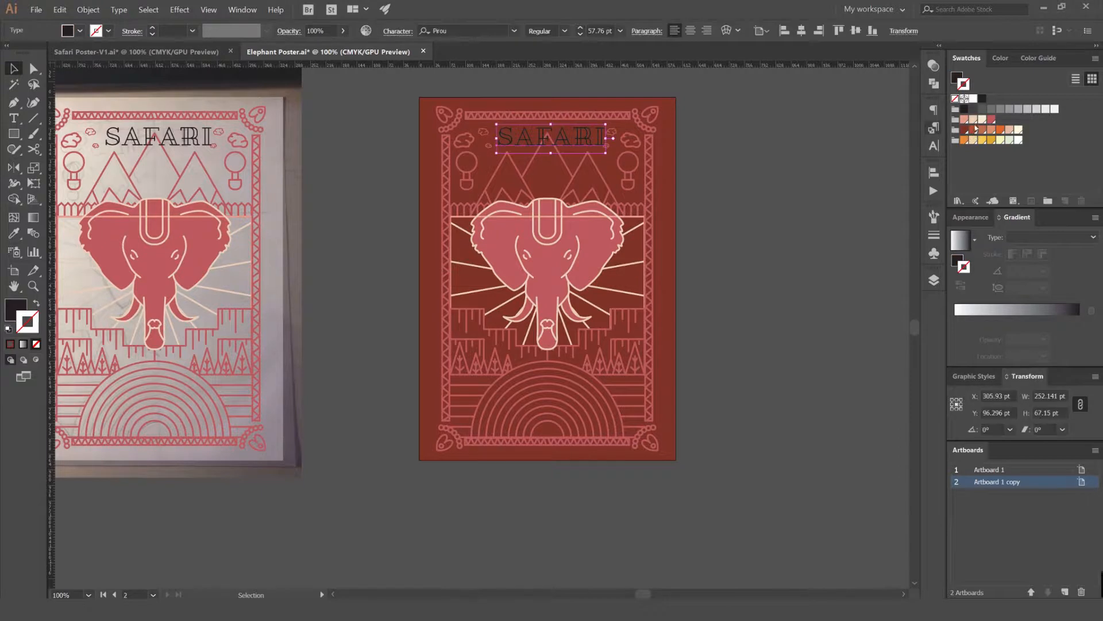
key("x")
left_click(1000, 130)
left_click(1018, 130)
left_click(812, 140)
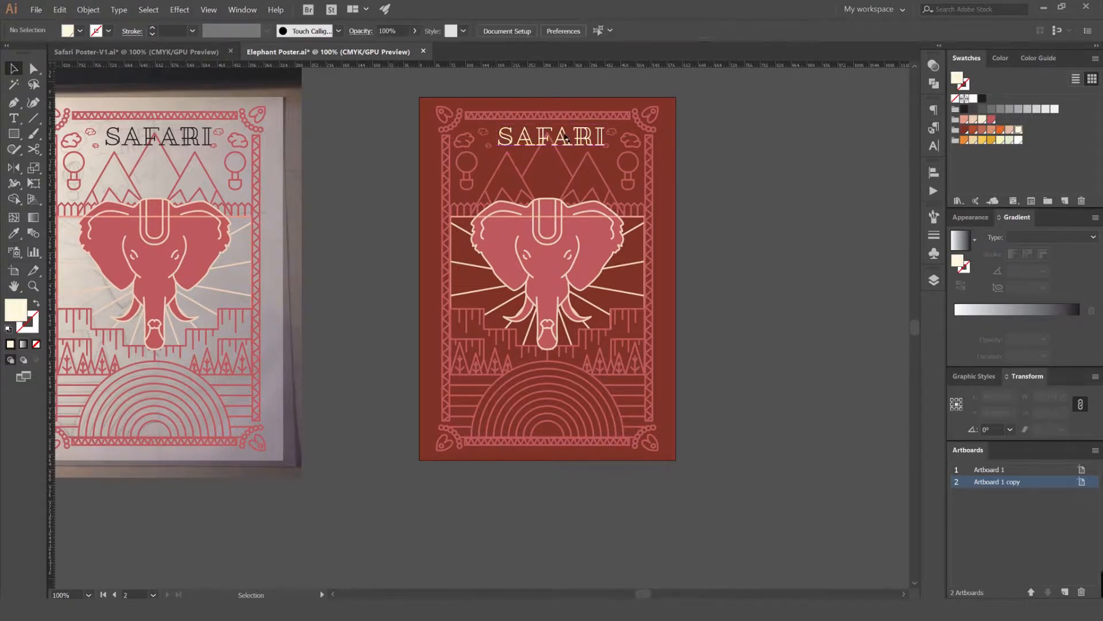
Select all objects with the same stroke color as the mountain outline and give them the muted copper swatch as stroke.
scroll(564, 132, "up", 2)
scroll(662, 178, "down", 1)
left_click_drag(730, 172, 651, 132)
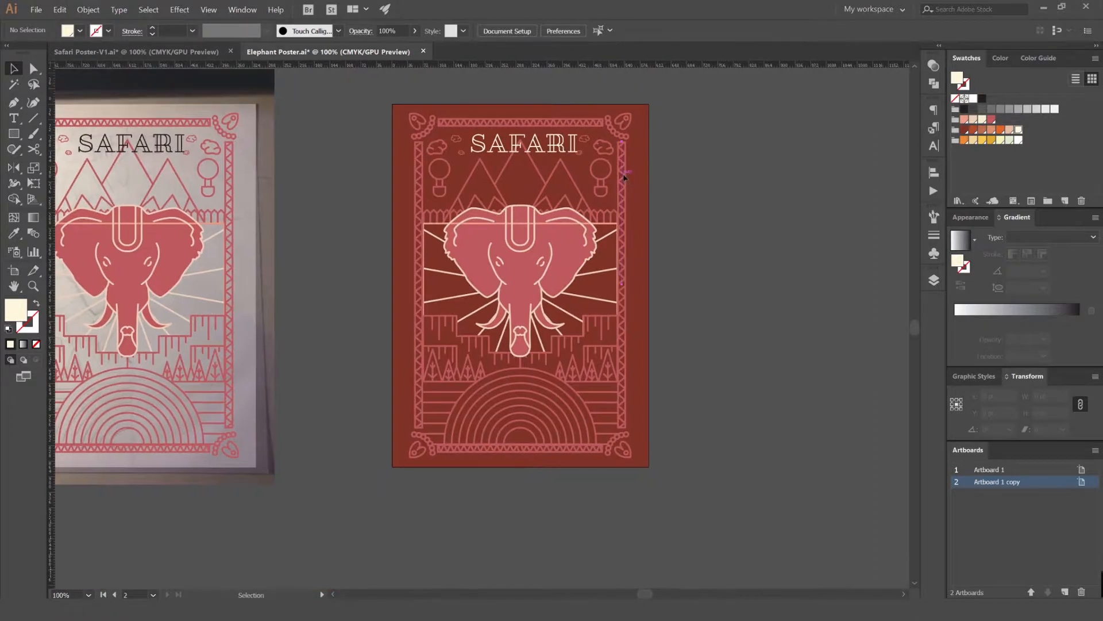
left_click(620, 172)
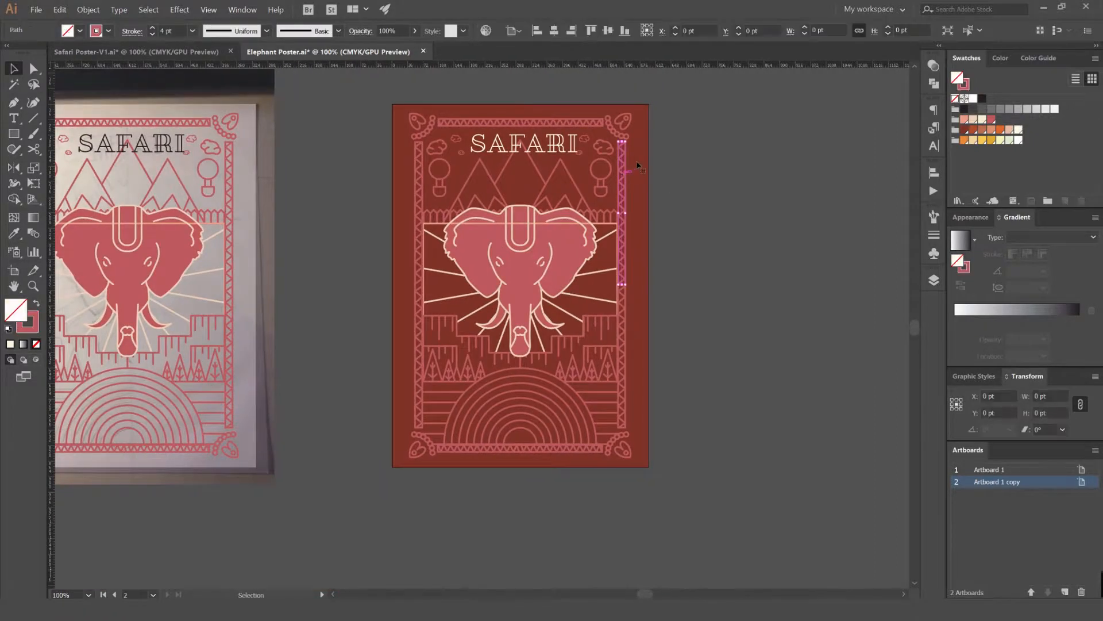
left_click(560, 221)
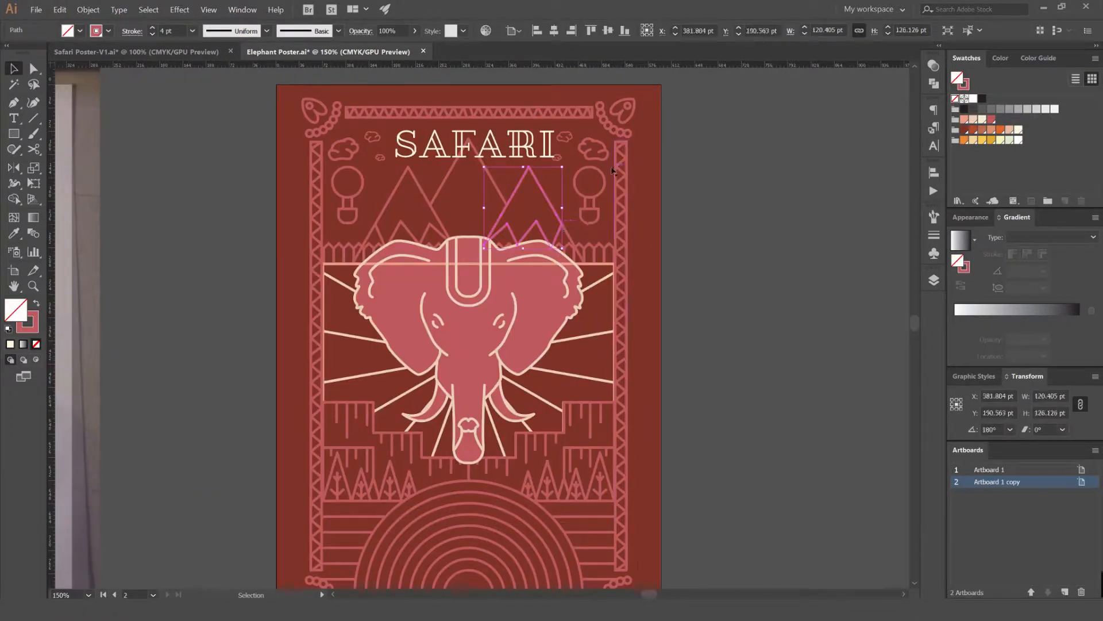
scroll(554, 187, "up", 3)
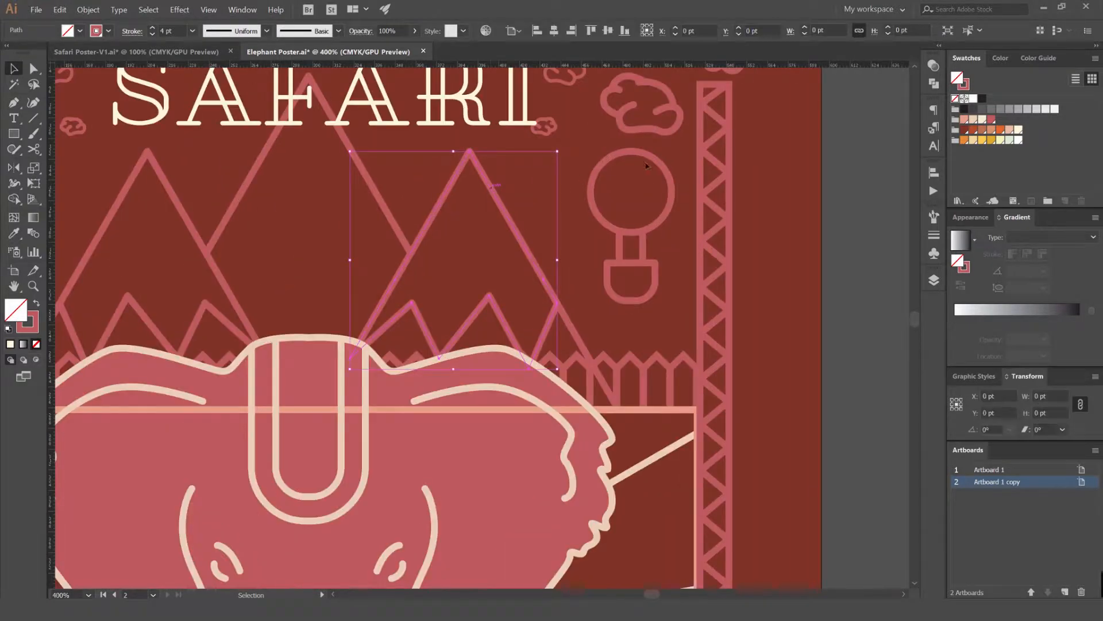
left_click(148, 10)
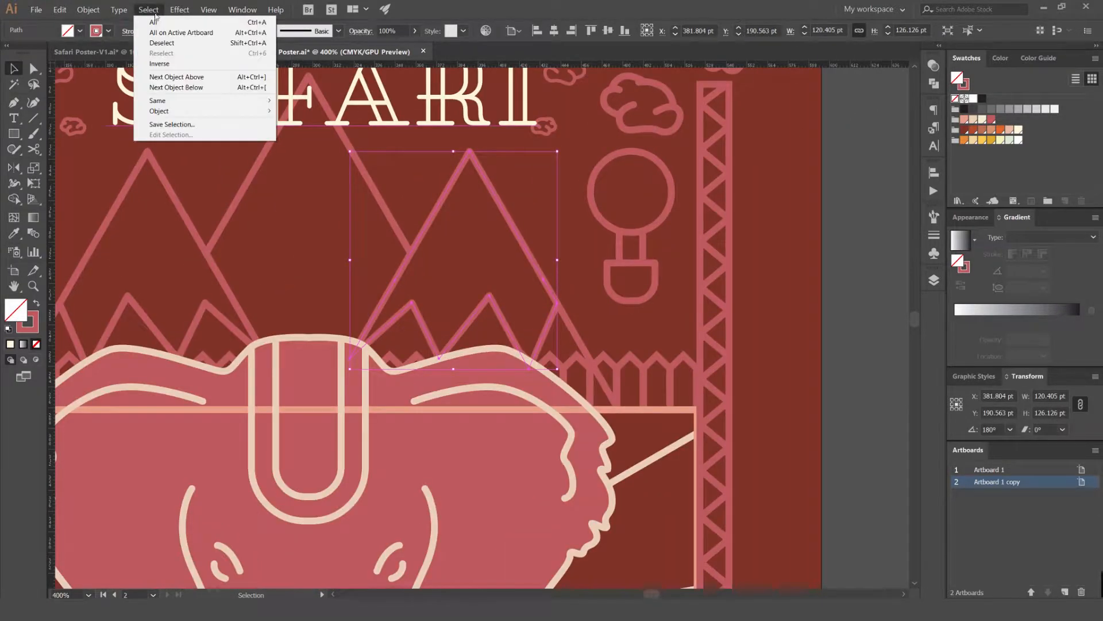
mouse_move(169, 101)
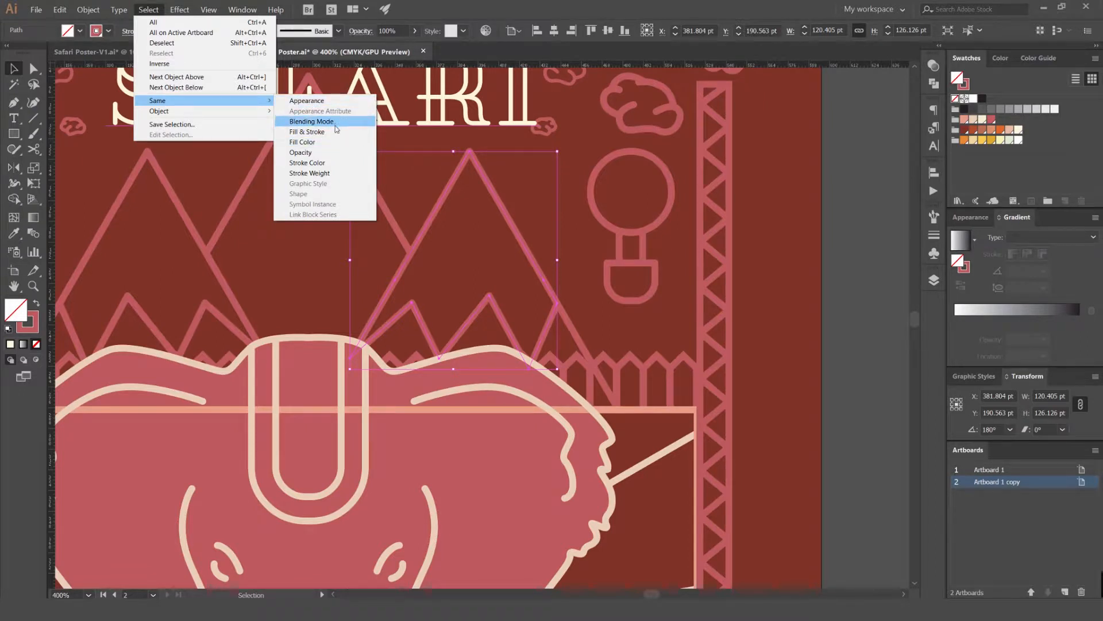
left_click(325, 163)
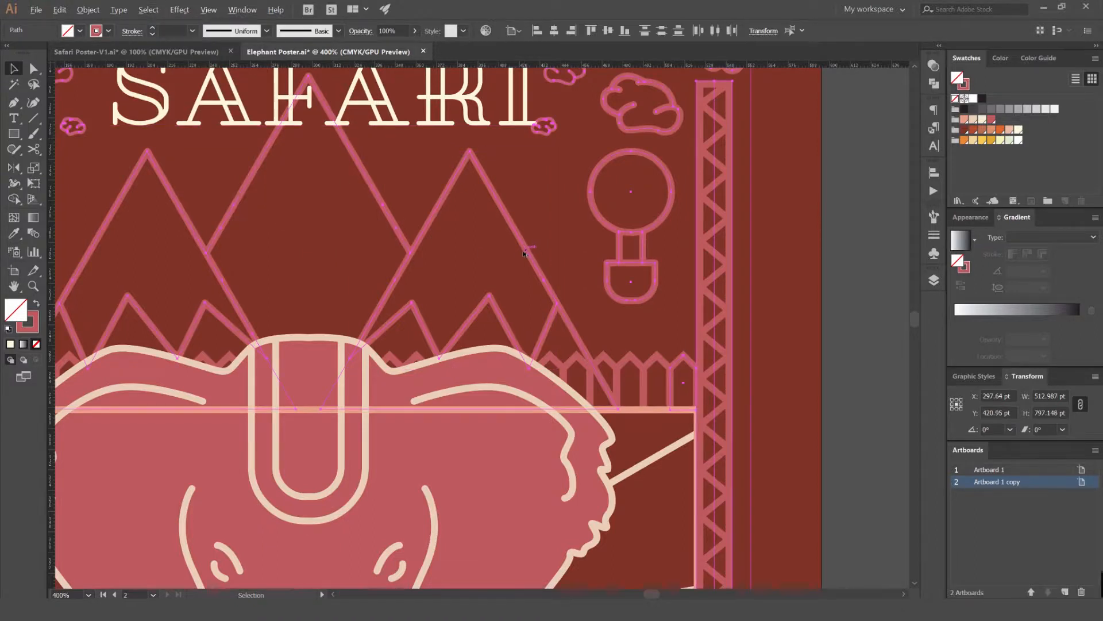
key("ctrl+1")
scroll(500, 270, "up", 2)
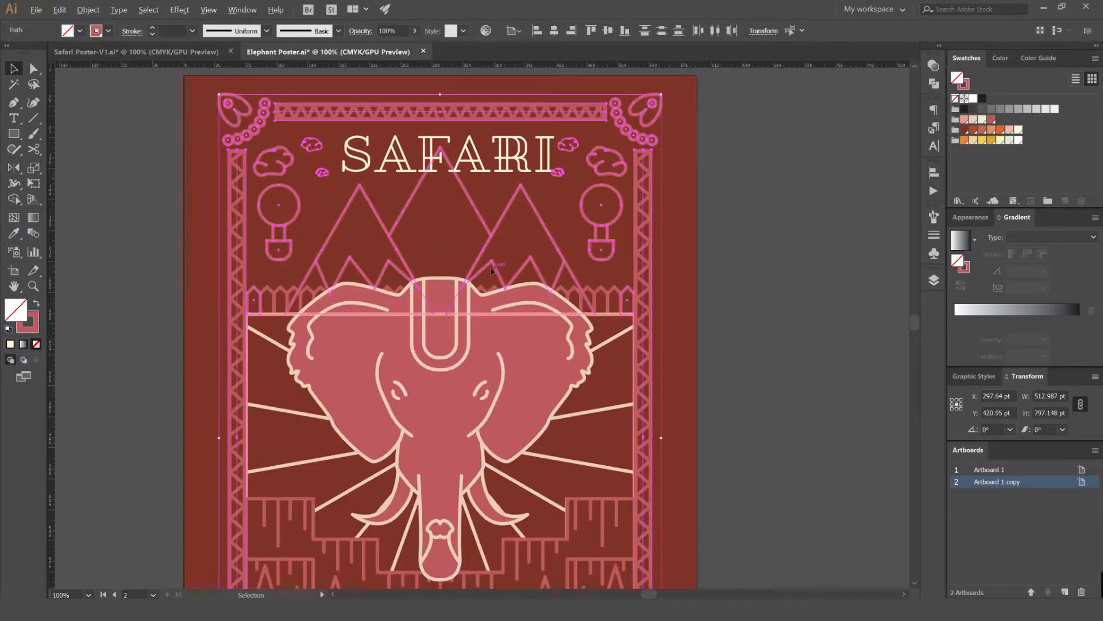
scroll(509, 264, "down", 1)
key("x")
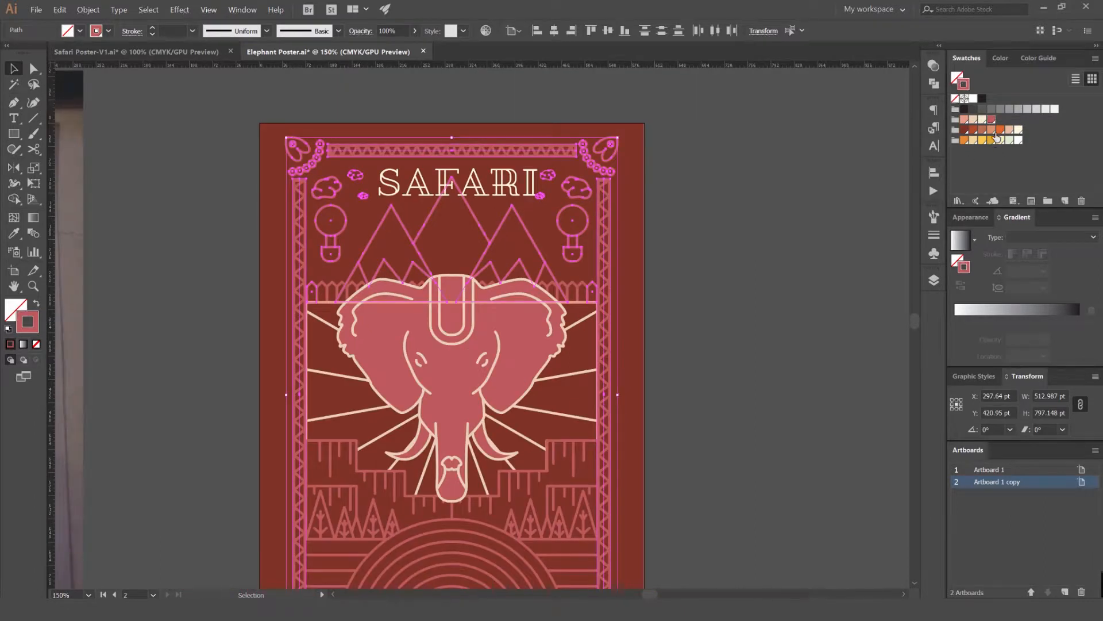
left_click(965, 131)
left_click(973, 131)
left_click(983, 131)
left_click(784, 175)
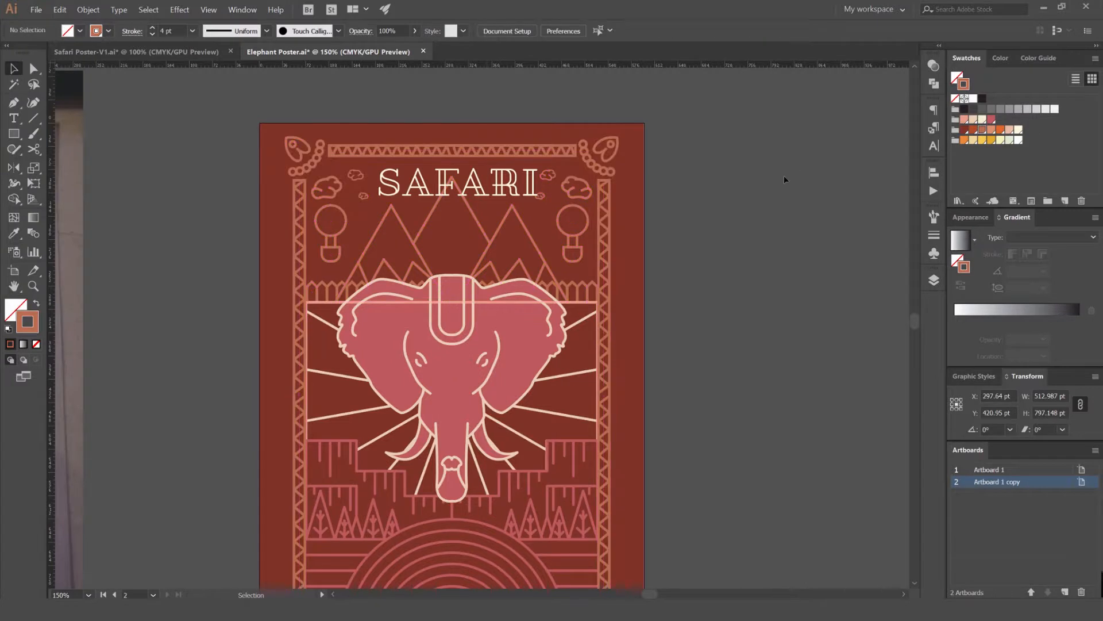
Select the cliffs, trees, semicircular arcs and horizontal lines in the poster's lower part and set their stroke to bright orange.
scroll(783, 178, "down", 2)
scroll(619, 300, "up", 3)
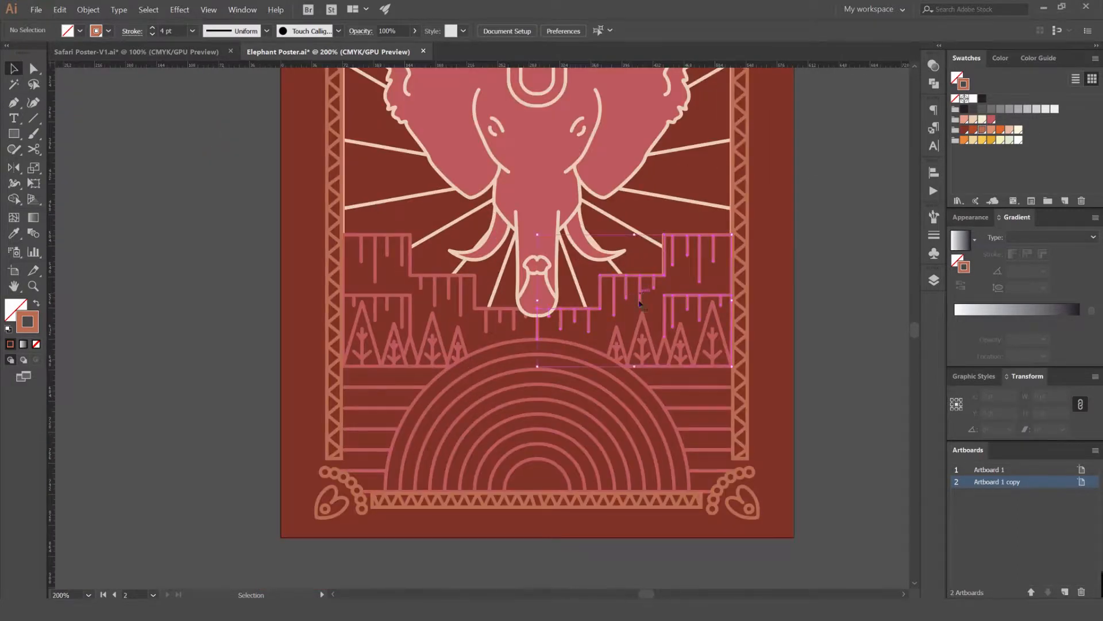
left_click(640, 304)
left_click(456, 348, "shift")
left_click(498, 375, "shift")
left_click(148, 9)
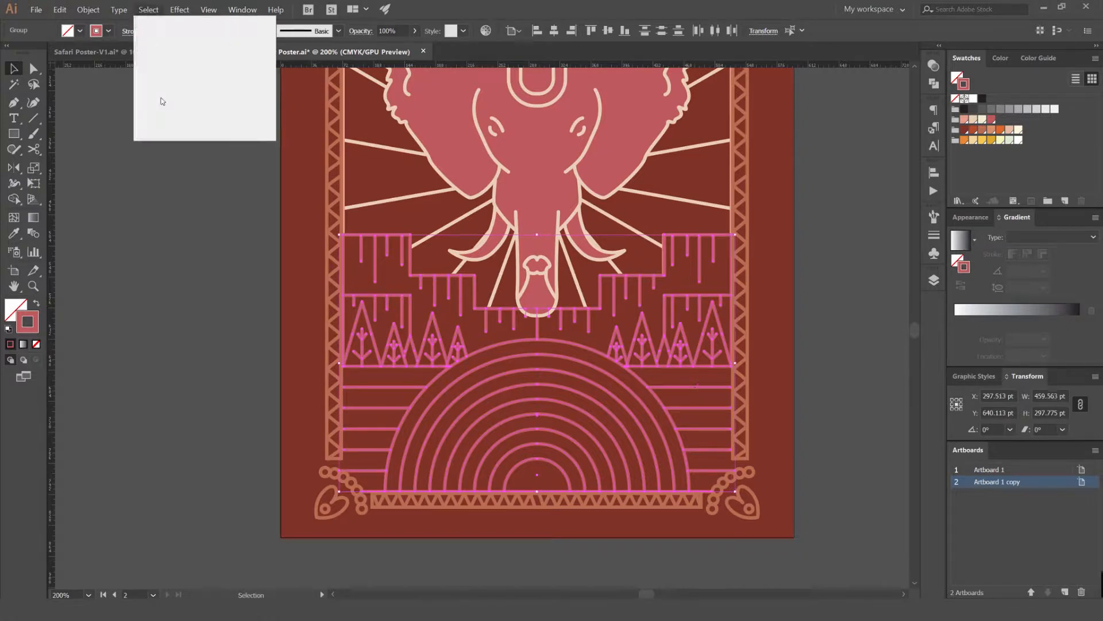
mouse_move(253, 100)
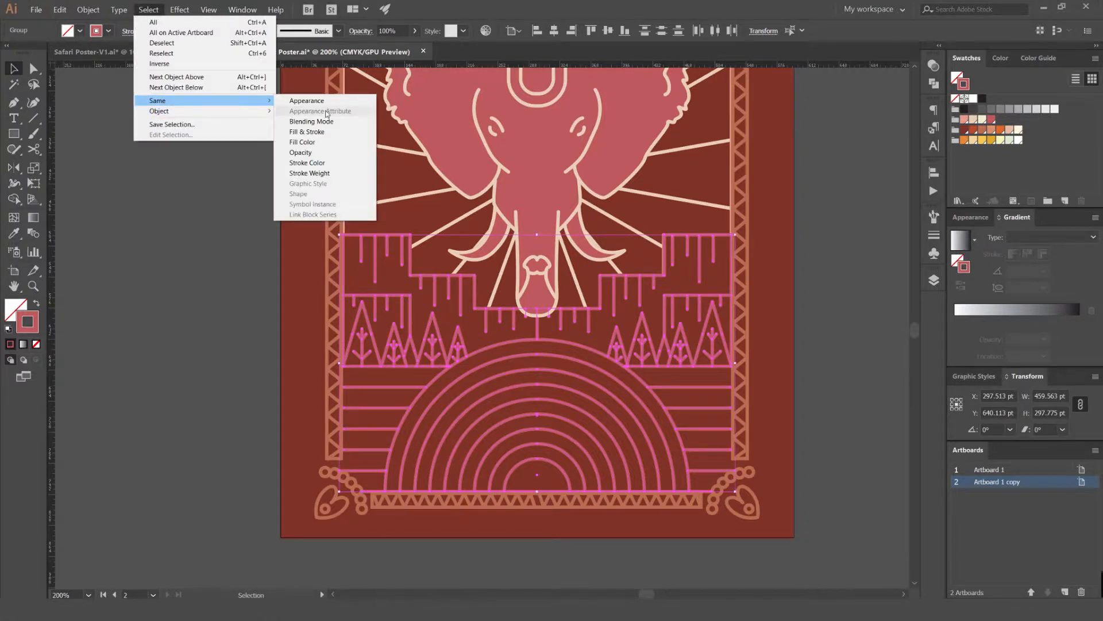
left_click(324, 163)
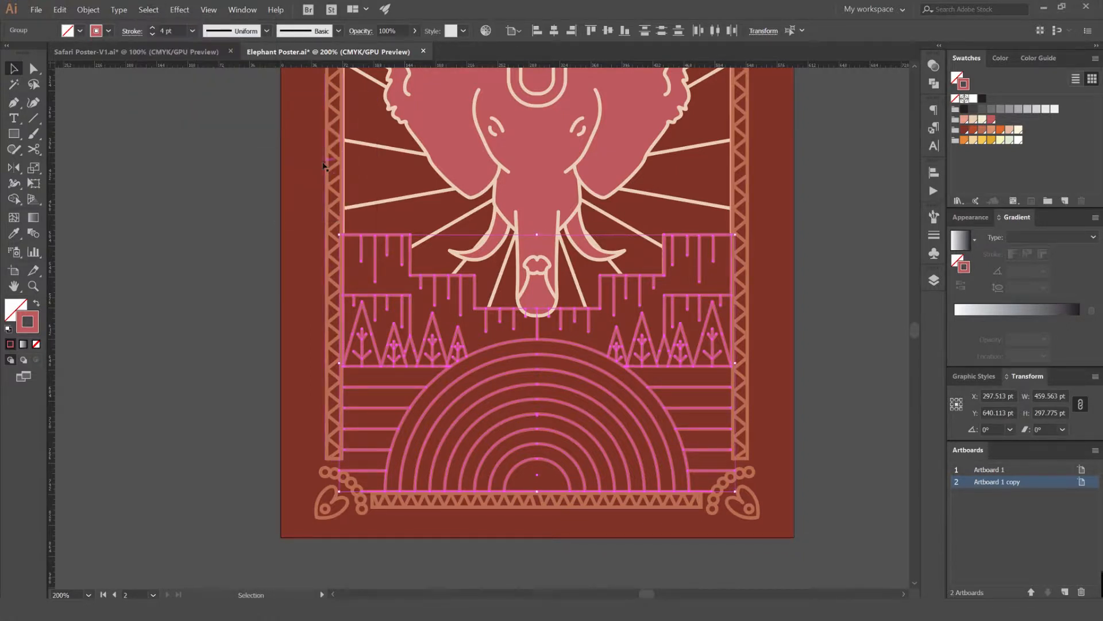
left_click(990, 130)
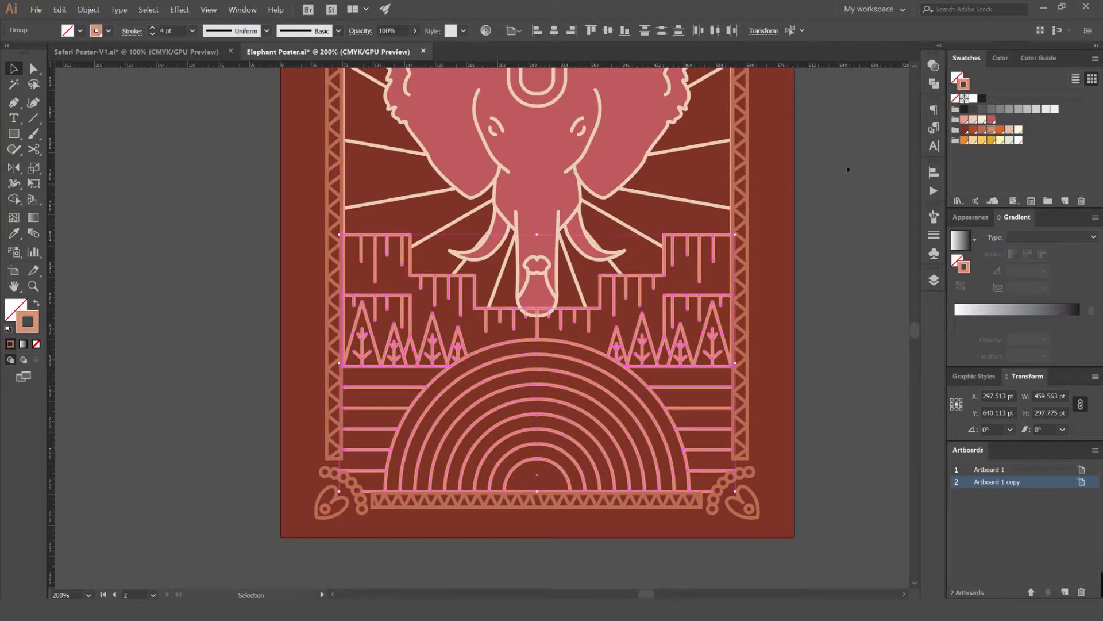
left_click(990, 144)
left_click(841, 172)
scroll(841, 173, "down", 3)
left_click_drag(841, 172, 712, 250)
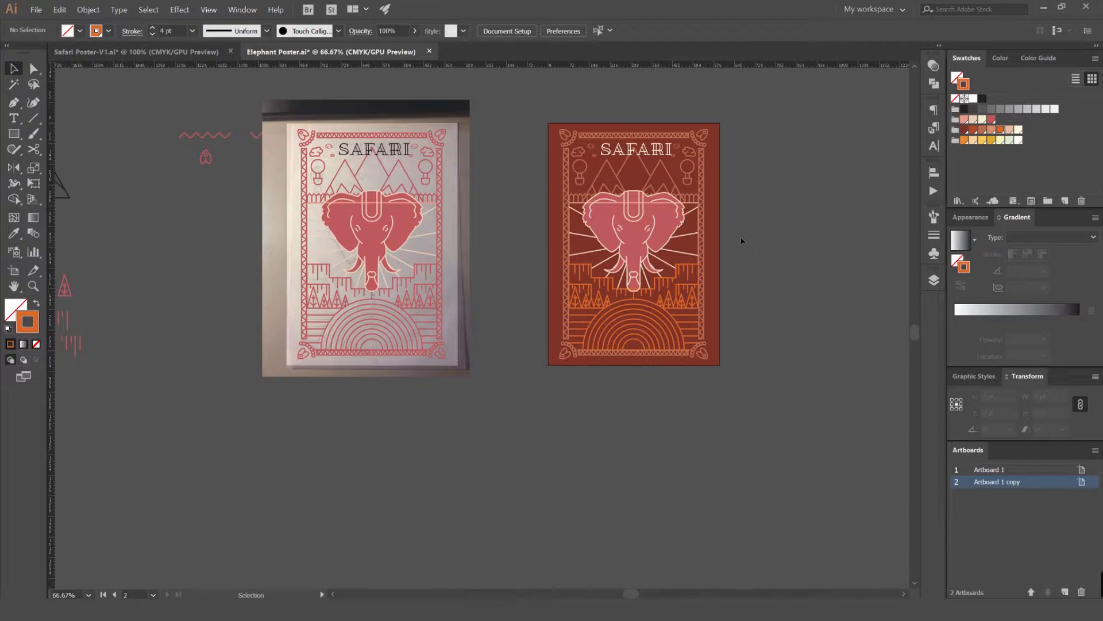
left_click_drag(669, 291, 719, 282)
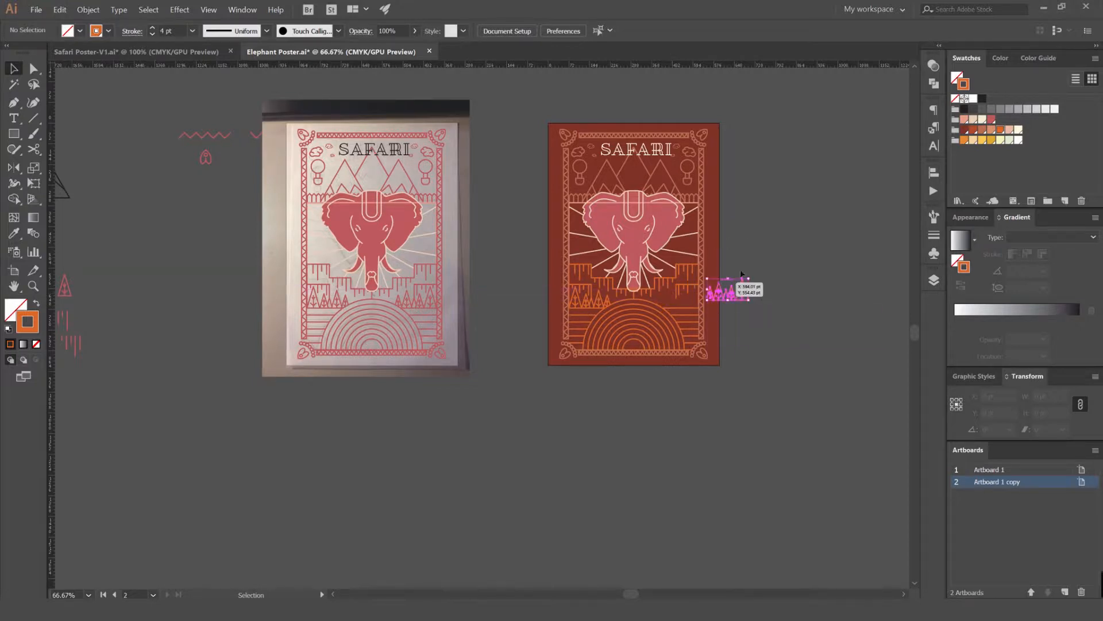
key("ctrl+z")
left_click(724, 261)
Set the stroke of the semicircular arcs and the horizontal lines beside them to the dark burnt-orange swatch.
scroll(715, 268, "up", 2)
left_click_drag(591, 244, 603, 217)
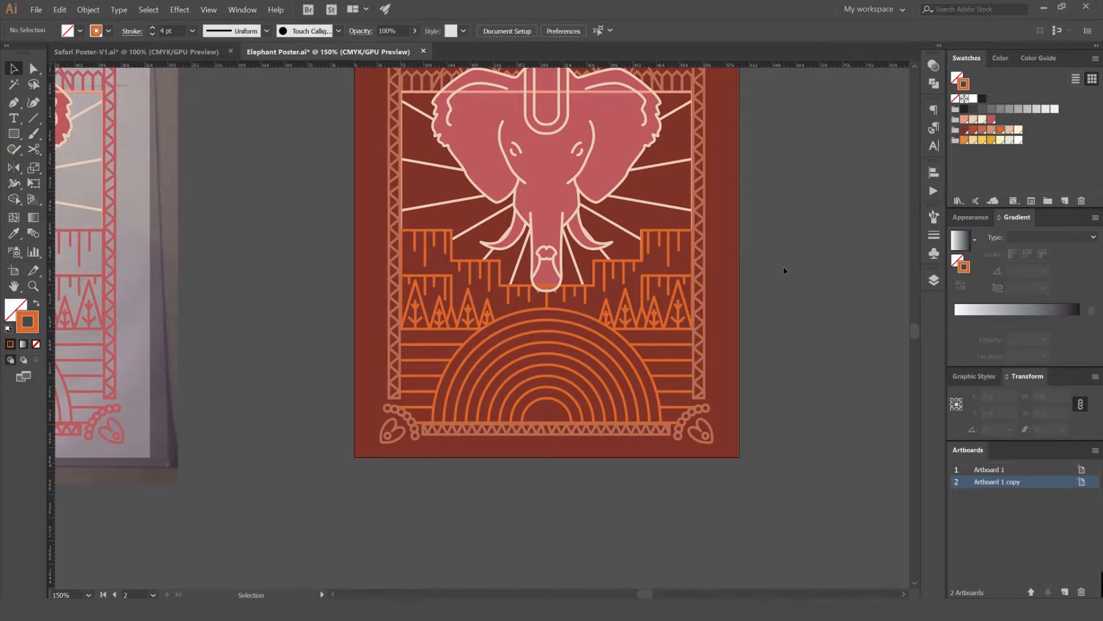
left_click(671, 345)
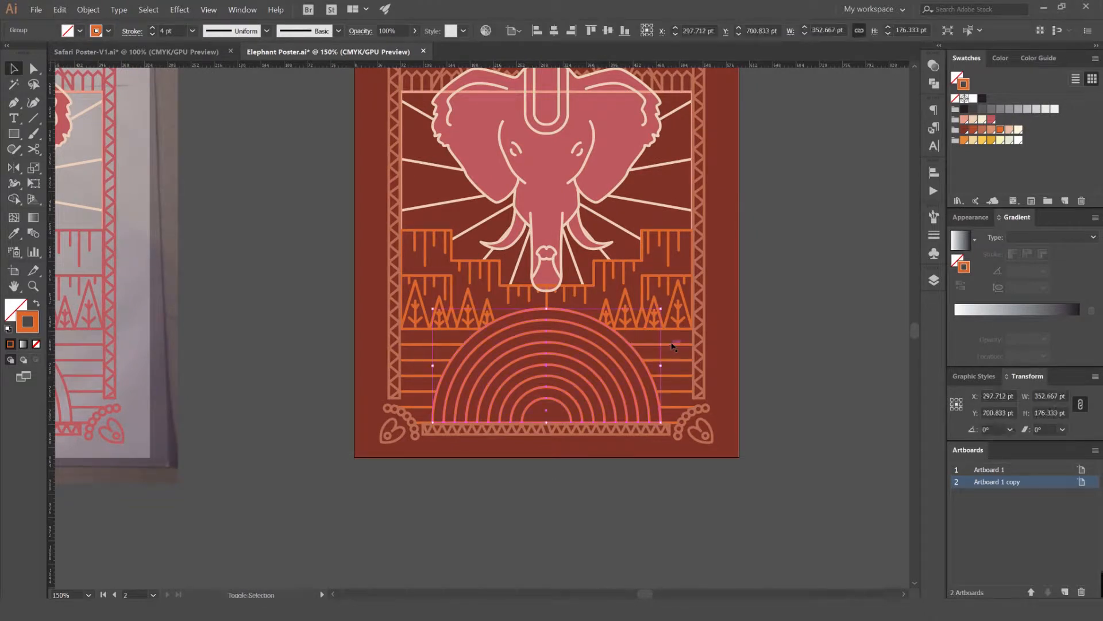
left_click(671, 345, "shift")
left_click(973, 130)
left_click(832, 229)
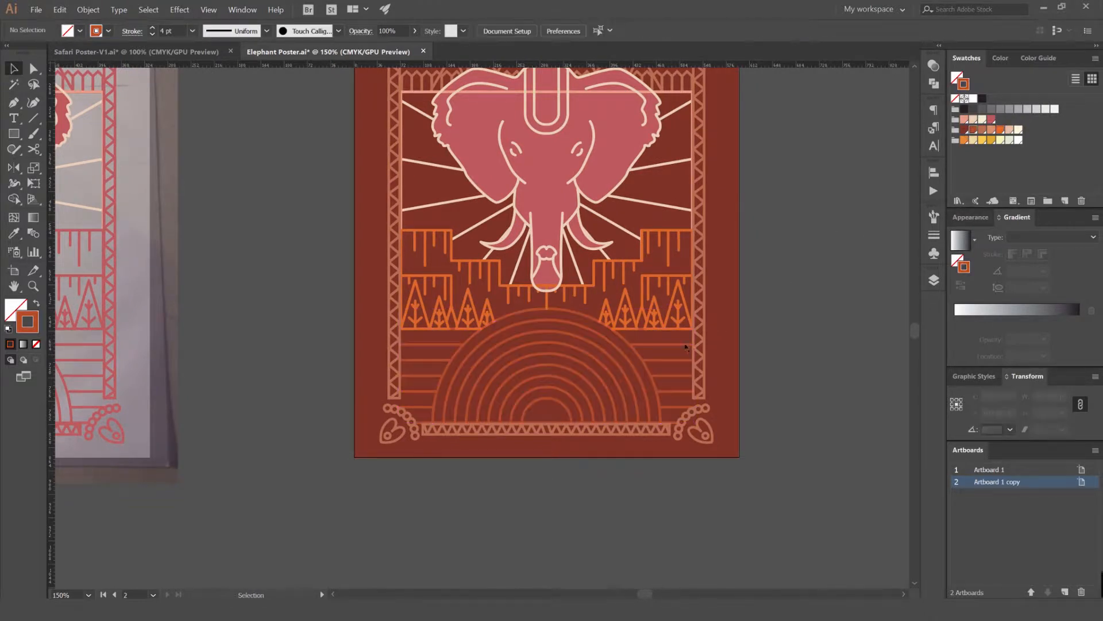
Set the stroke of the semicircular arcs alone to the muted copper swatch.
left_click(626, 343)
left_click(982, 129)
left_click(822, 182)
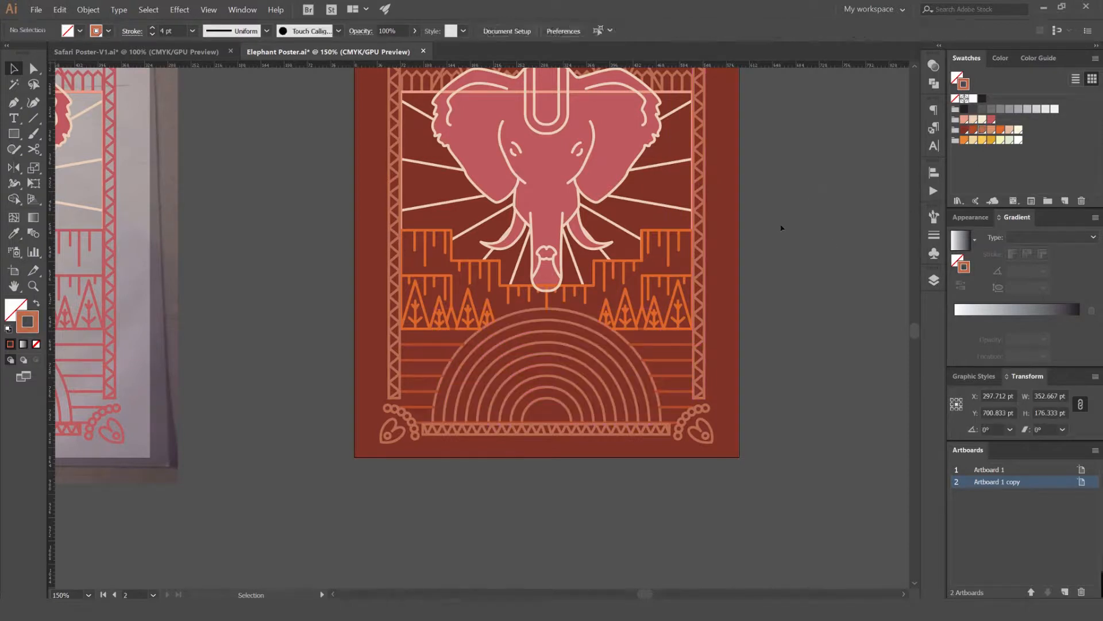
left_click(624, 343)
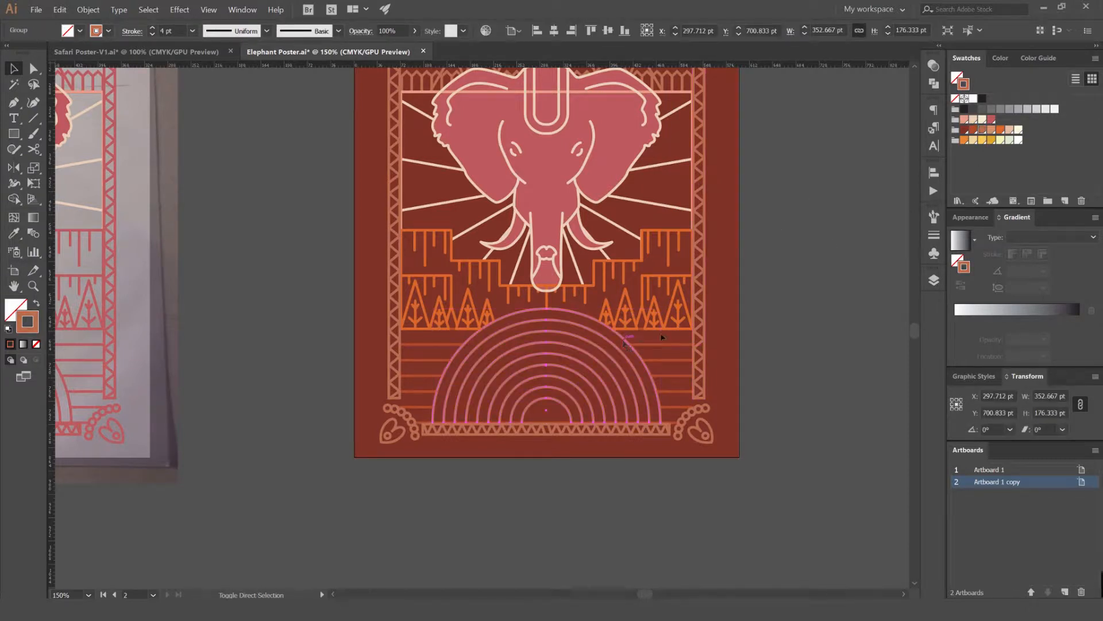
left_click(785, 317)
left_click_drag(767, 290, 665, 405)
left_click_drag(679, 234, 675, 356)
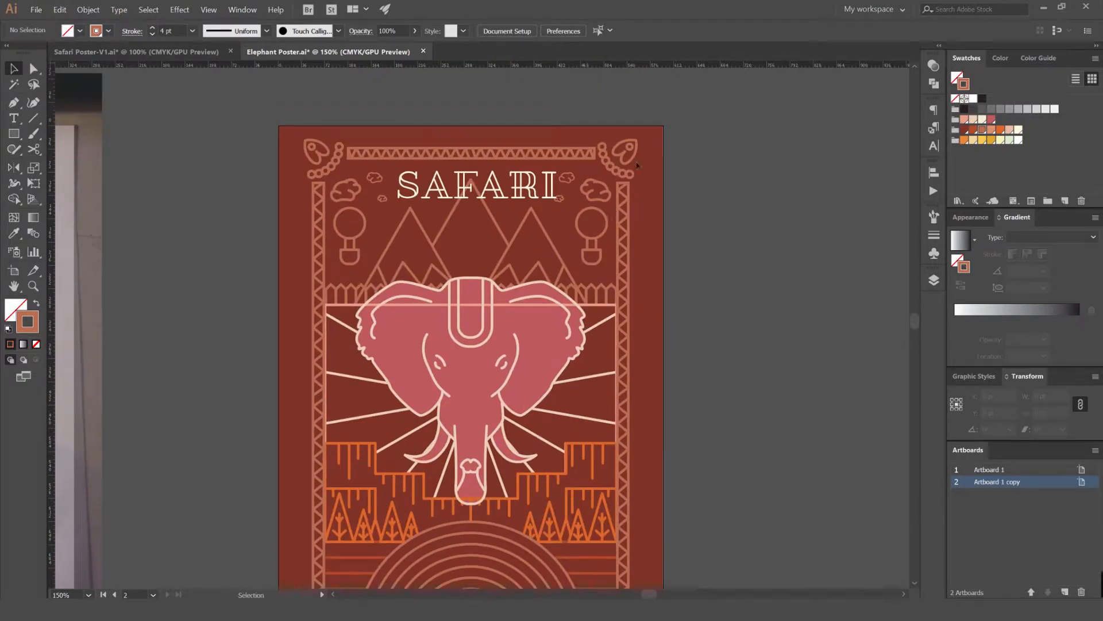
Select all four bead-and-heart corner ornaments of the frame and set their stroke to the light peach-copper swatch.
left_click(631, 158)
left_click(336, 160, "shift")
key("ctrl+minus")
left_click_drag(583, 573, 581, 392)
left_click(587, 361, "shift")
left_click(394, 360, "shift")
left_click_drag(670, 235, 665, 272)
left_click_drag(777, 170, 868, 227)
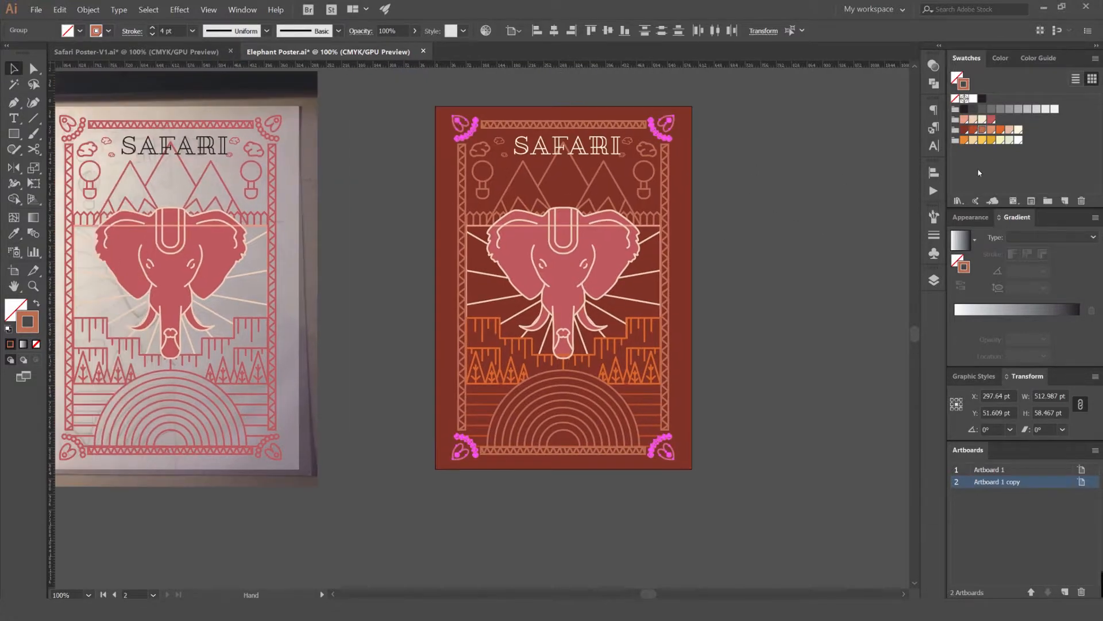
left_click(991, 129)
left_click(711, 126)
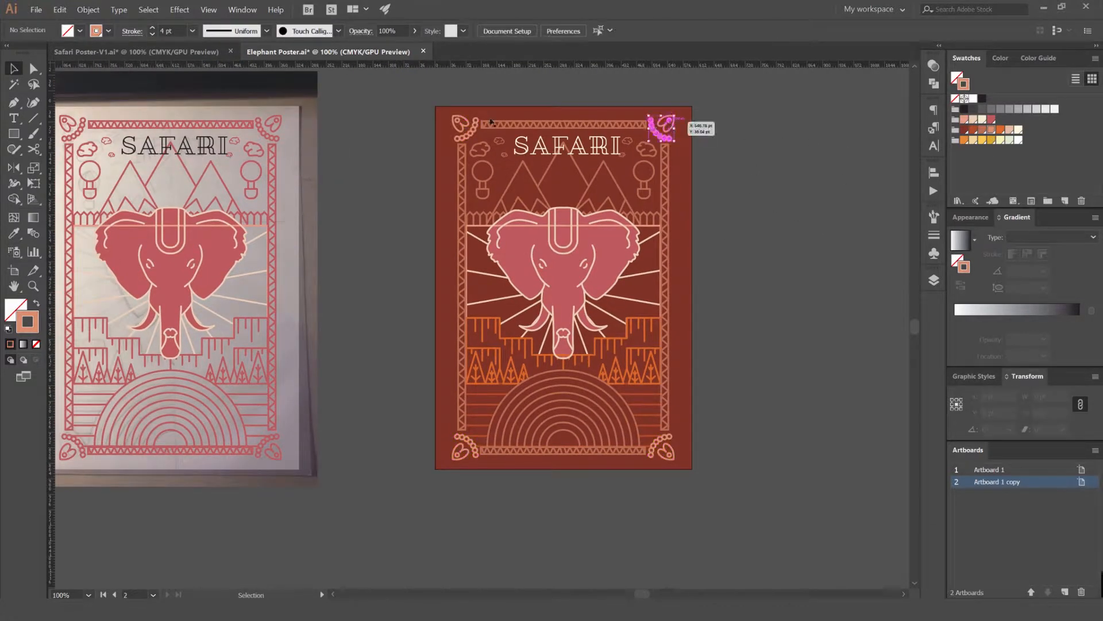
left_click(465, 123, "shift")
key("ctrl+shift+a")
Set the stroke of the horizontal lines beside the semicircular arcs to the light peach-copper swatch.
scroll(564, 451, "up", 3)
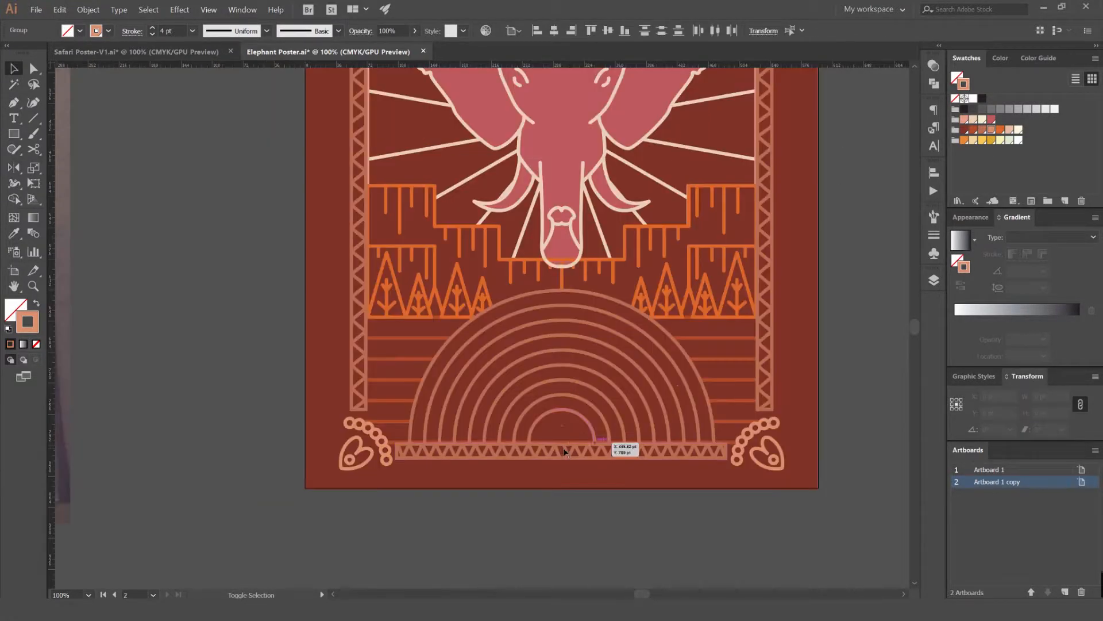
left_click(565, 444)
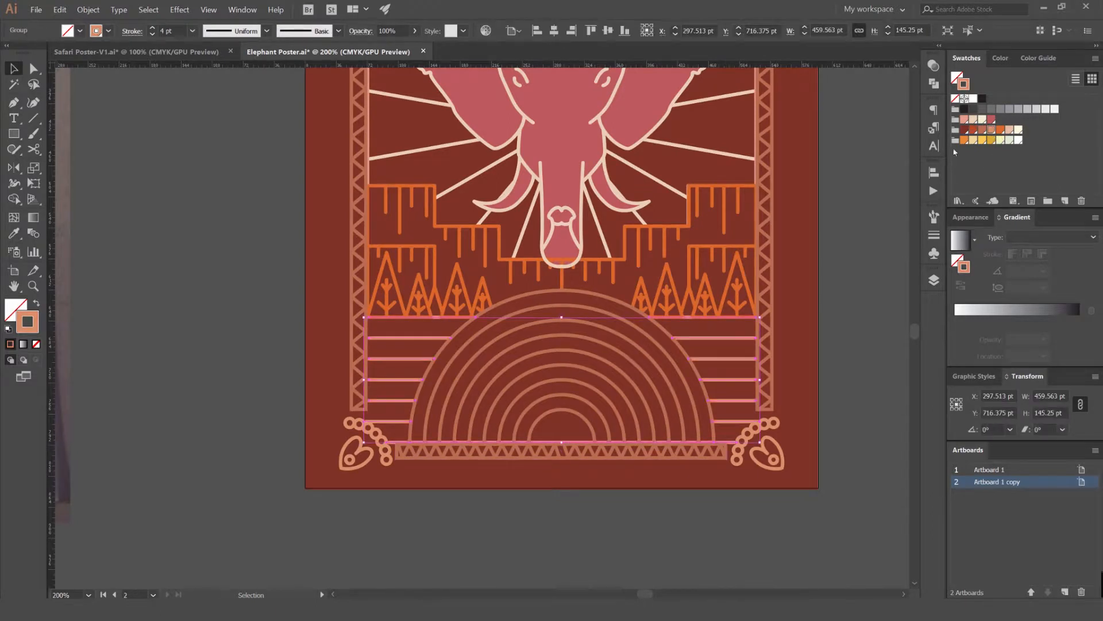
left_click(841, 184)
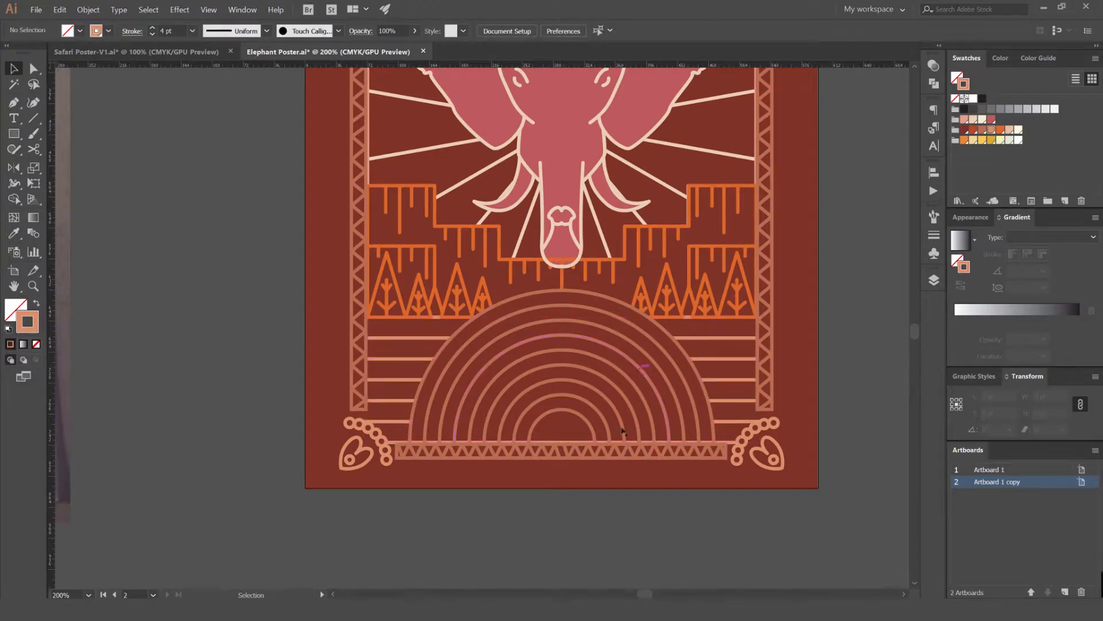
Delete the surplus lowest horizontal line running along the base of the semicircular arcs and the lower zigzag border.
scroll(524, 454, "up", 3)
key("a")
left_click(264, 432)
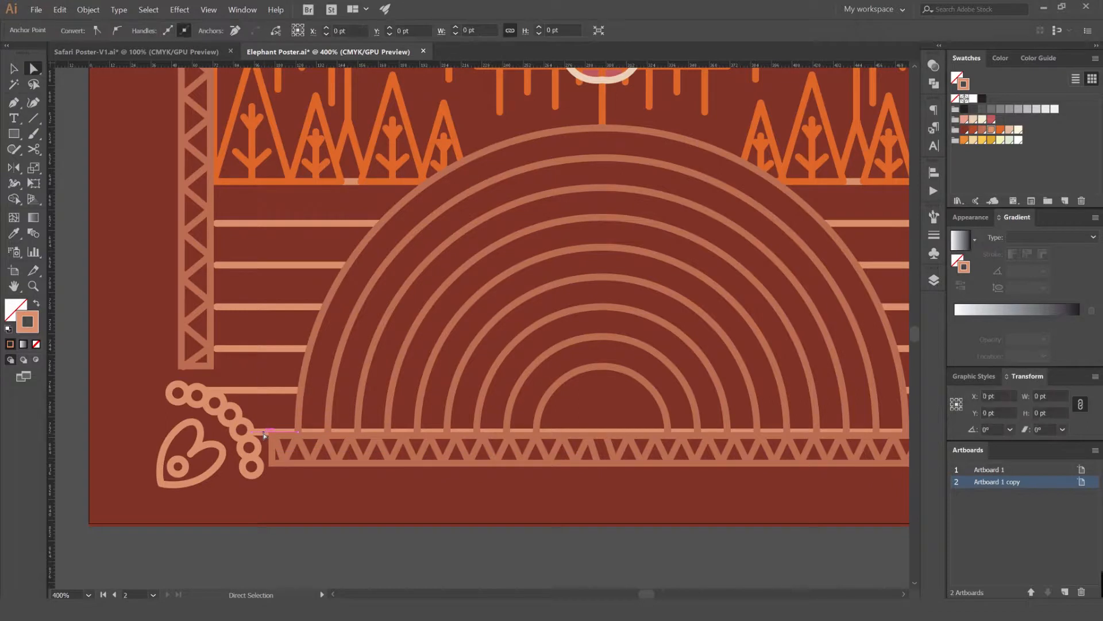
key("Delete")
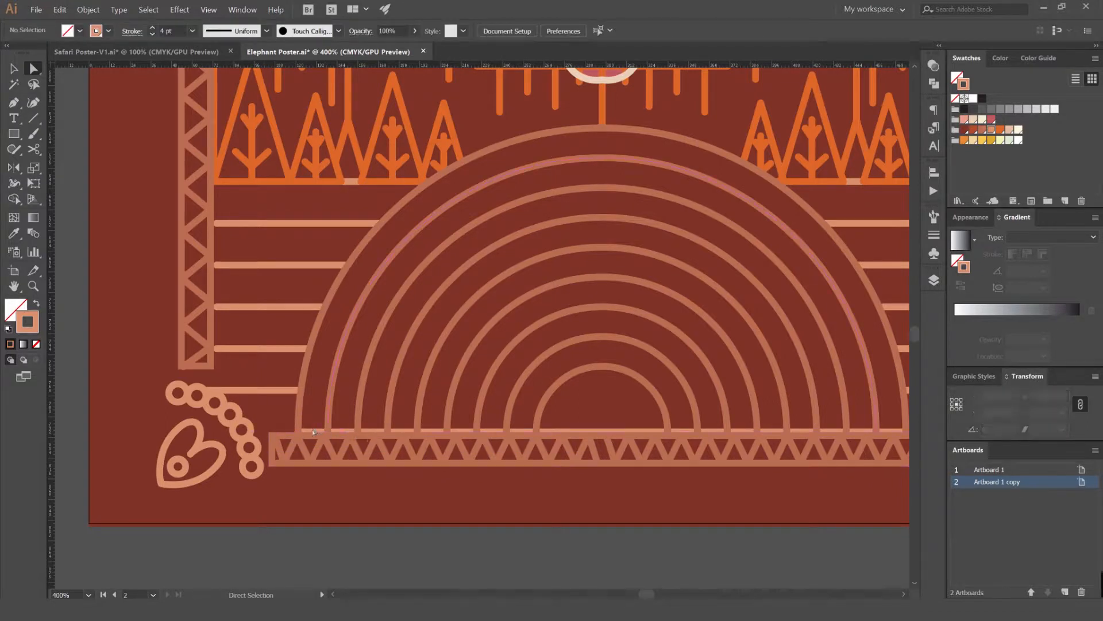
key("ctrl+y")
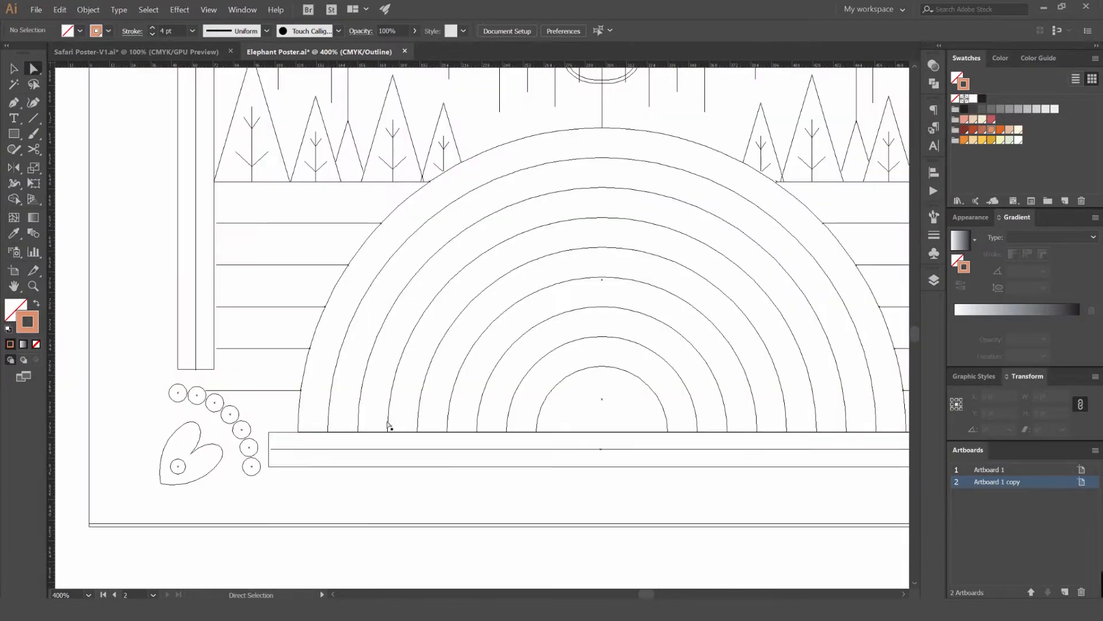
left_click(424, 432)
left_click(432, 432)
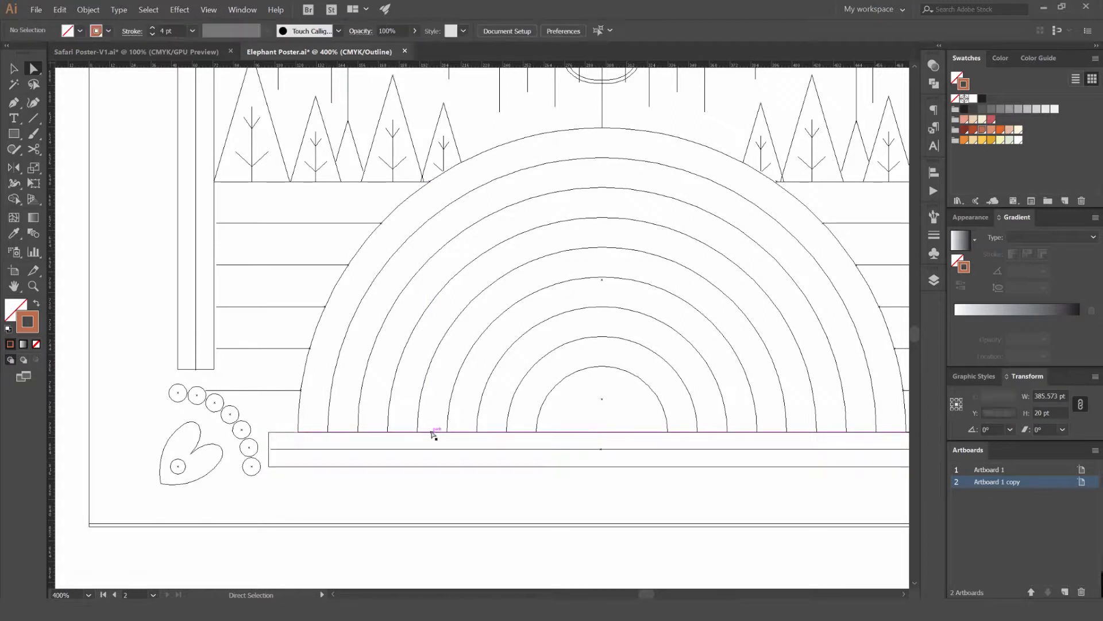
key("ctrl+y")
key("Delete")
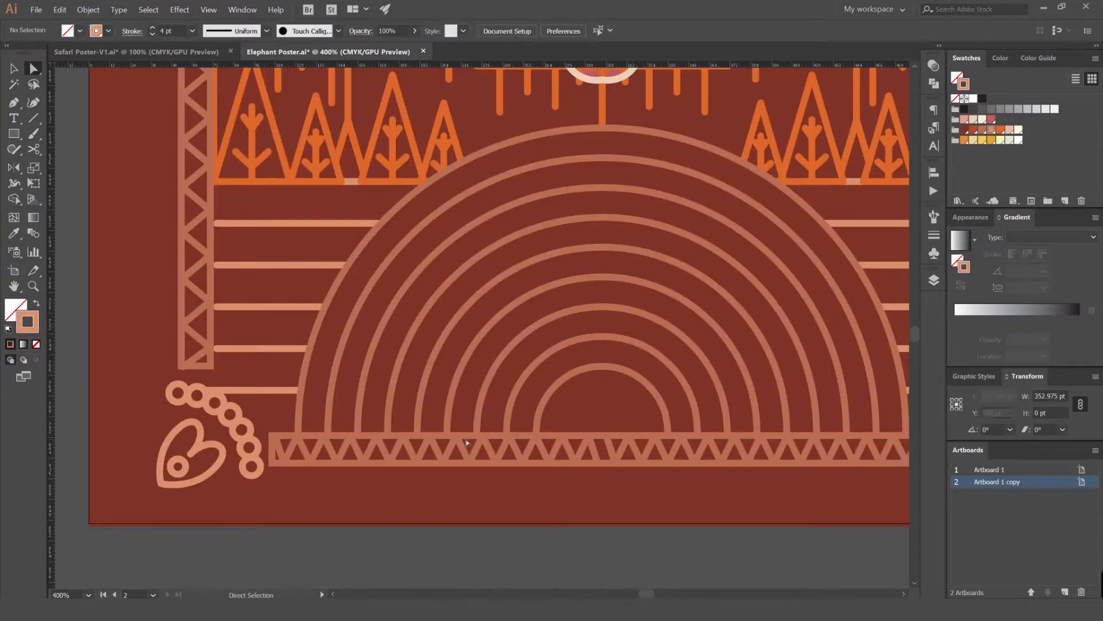
scroll(511, 438, "down", 3)
left_click_drag(514, 483, 509, 480)
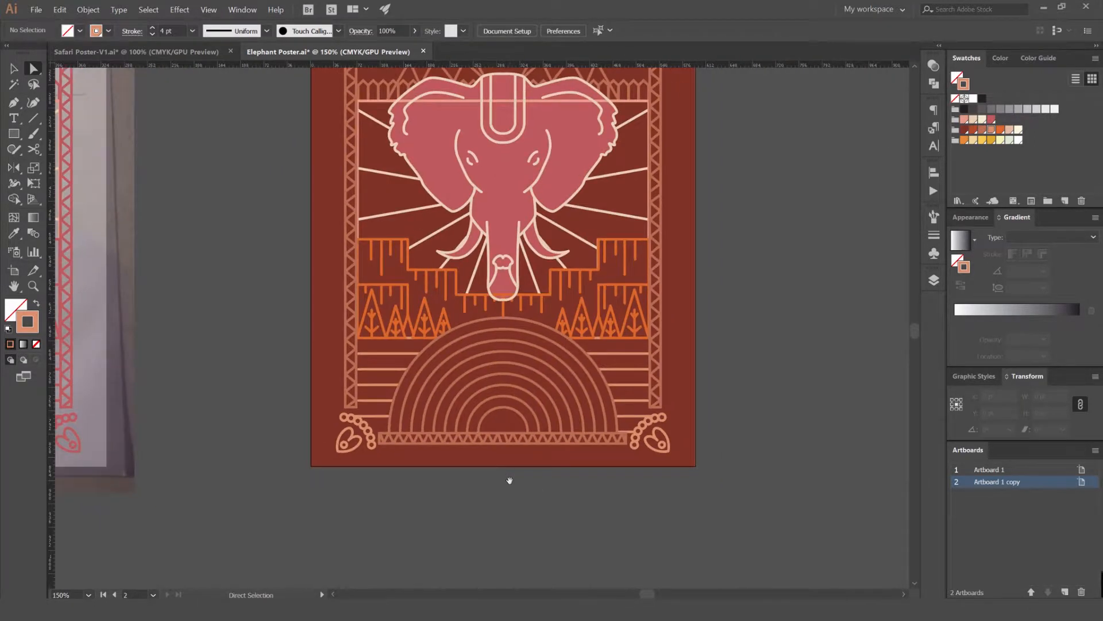
Set the stroke of the stepped cliffs and their hanging lines behind the trees to the pale cream swatch.
scroll(552, 380, "up", 2)
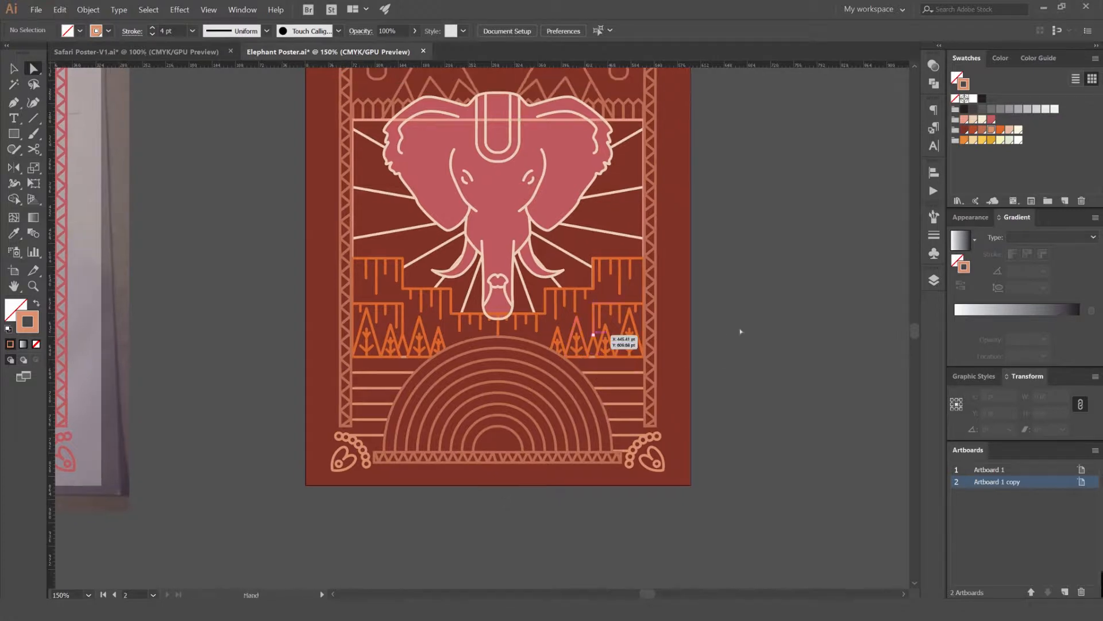
scroll(563, 339, "up", 1)
key("v")
left_click(563, 336)
left_click(434, 342, "shift")
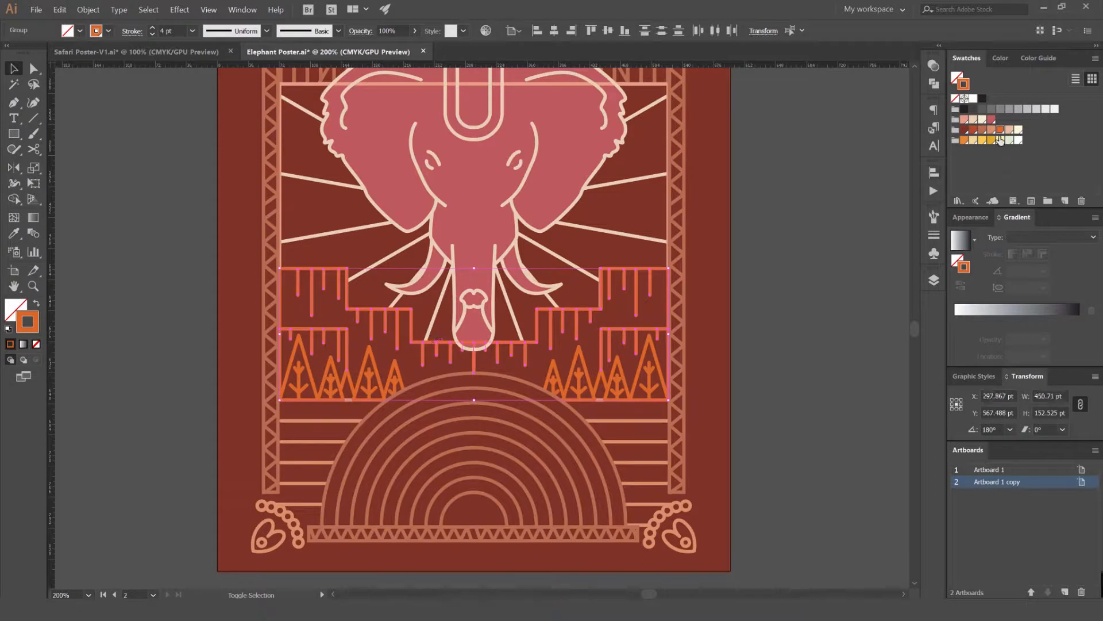
left_click(1009, 131)
left_click(1018, 131)
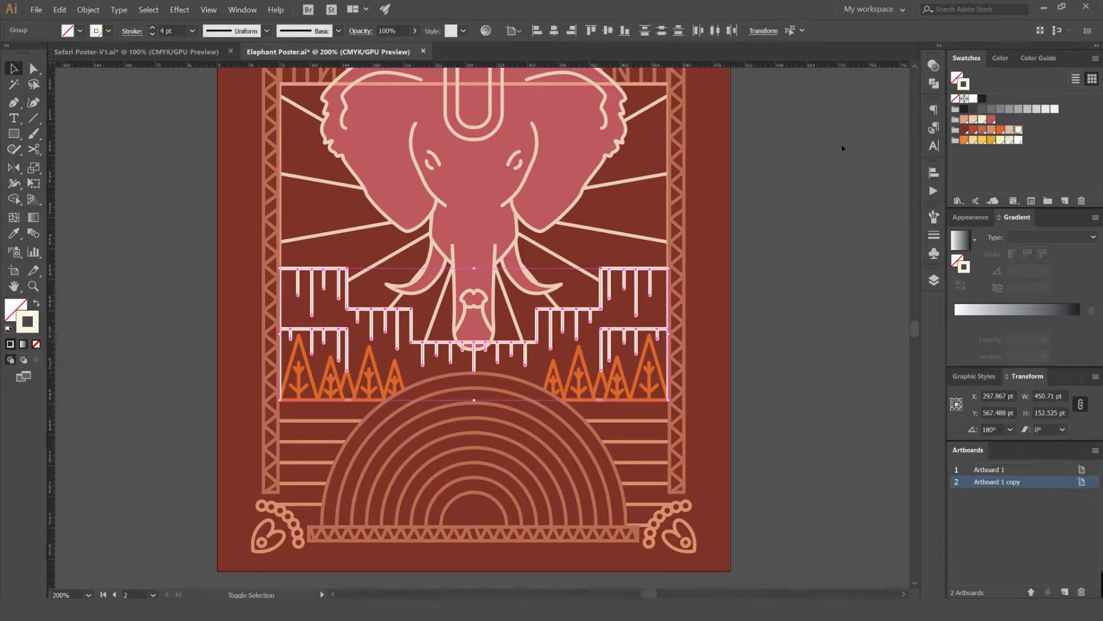
left_click(833, 194)
Set the stroke of the sunrays radiating behind the elephant to the pale cream swatch.
left_click(633, 235)
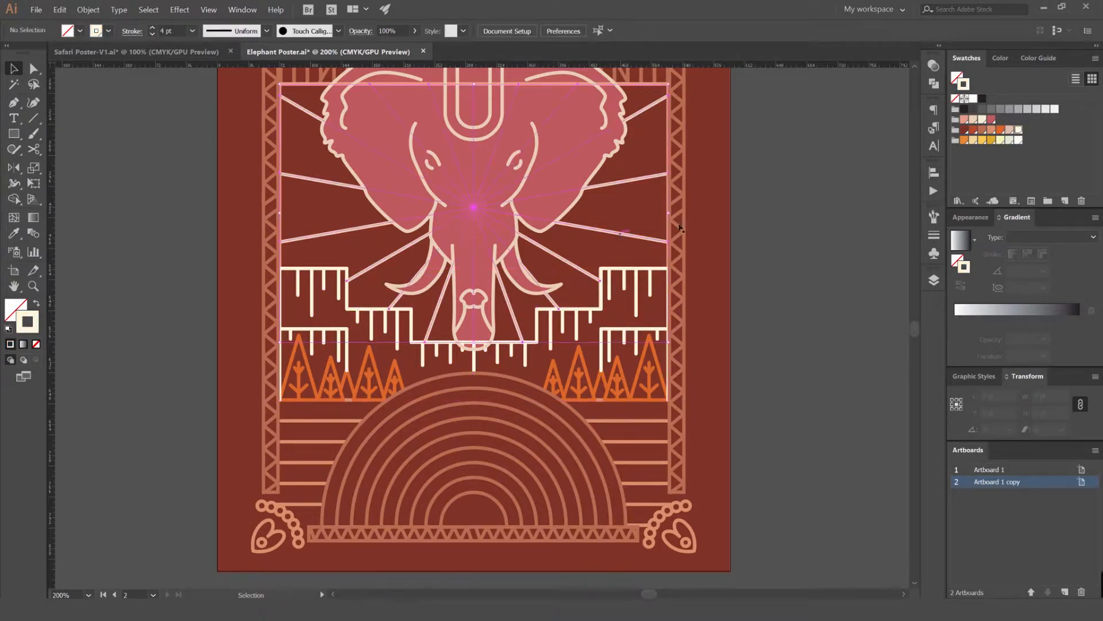
left_click(1017, 132)
left_click(734, 182)
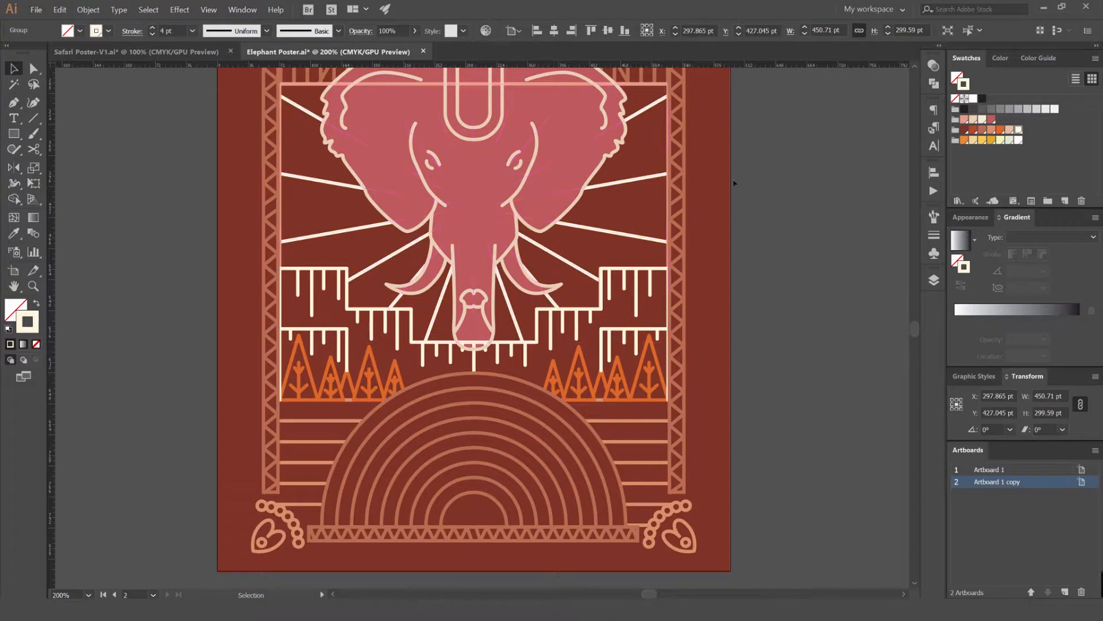
Set the stroke of the elephant's outlines to the pale cream swatch, undoing any accidental move.
left_click(578, 199)
left_click_drag(652, 134, 636, 212)
scroll(601, 170, "up", 1)
left_click_drag(602, 163, 690, 155)
key("ctrl+z")
left_click(1019, 130)
left_click(796, 198)
Compare several palette swatches on the trees and set their stroke to the dark burnt-orange swatch.
scroll(688, 213, "down", 4)
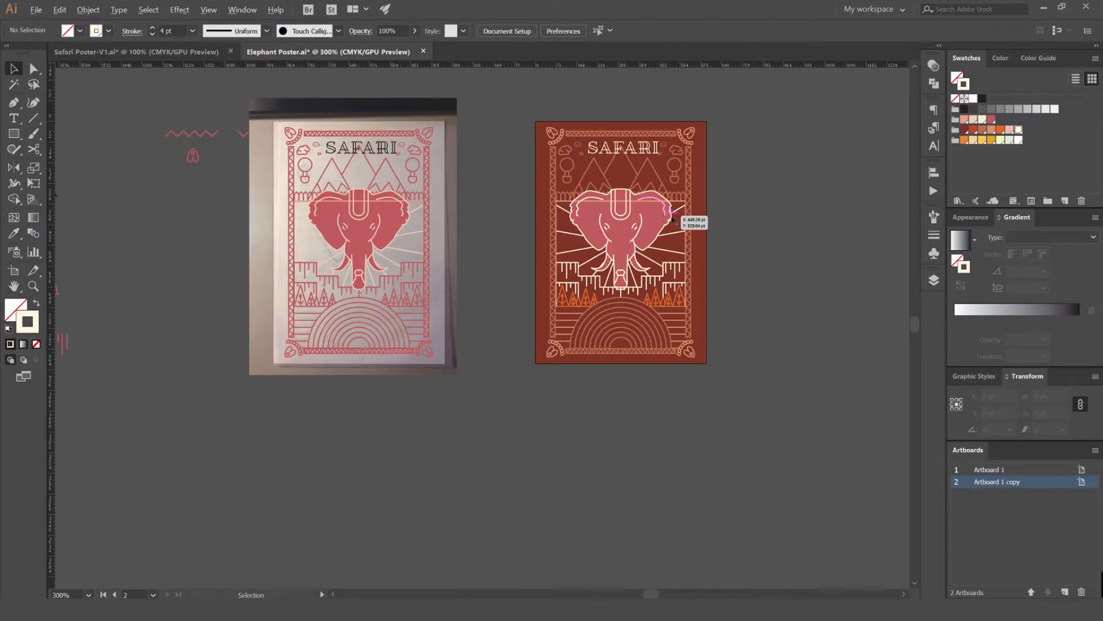
scroll(667, 241, "up", 5)
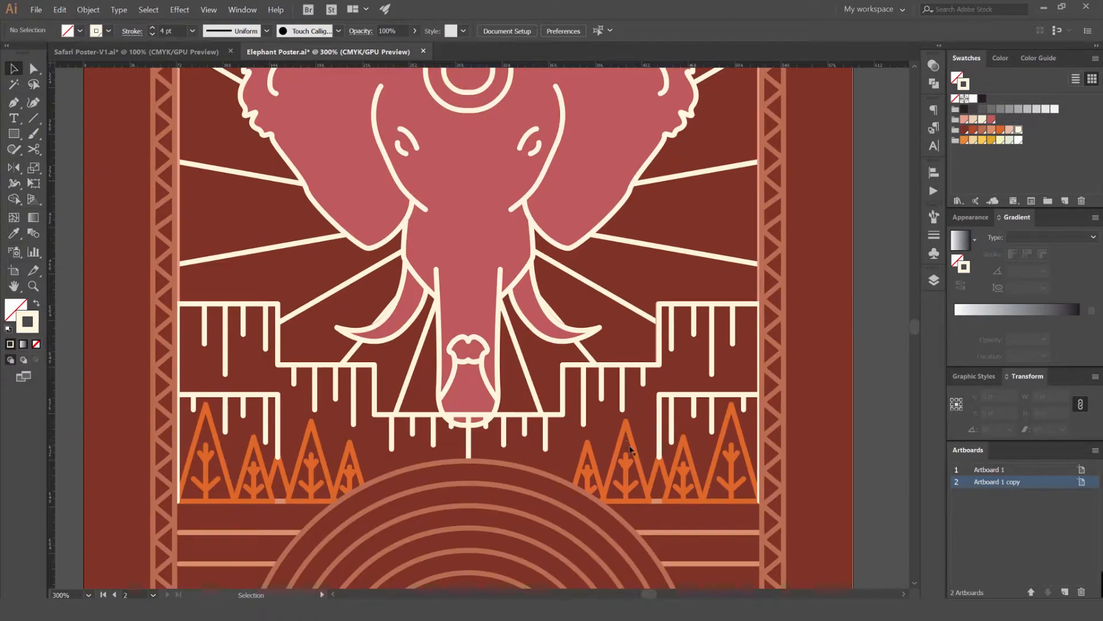
left_click(631, 450)
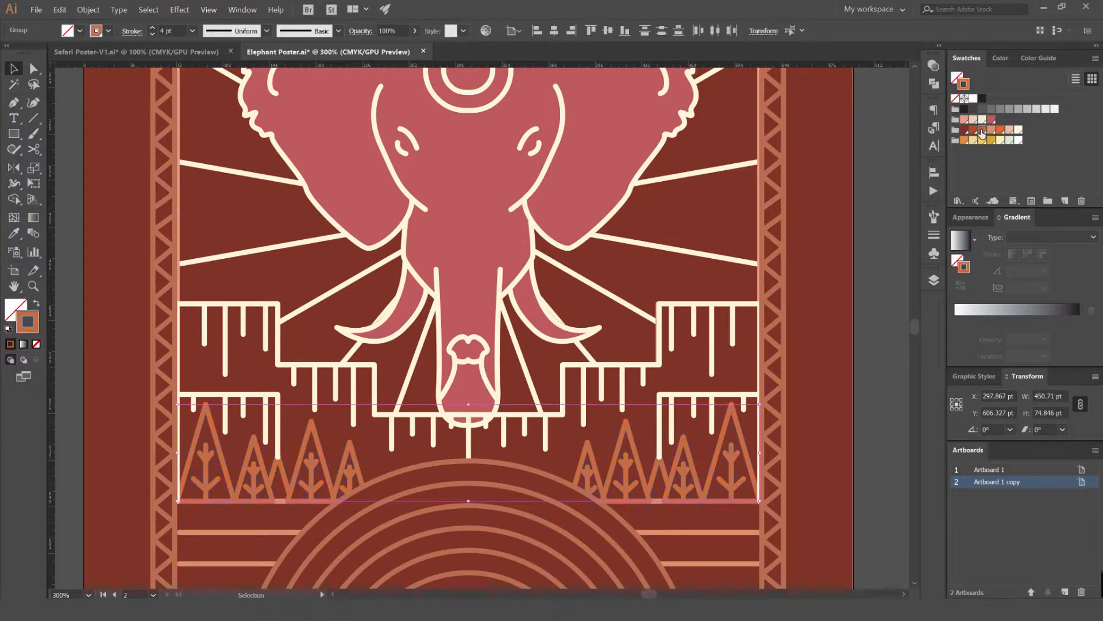
left_click(973, 132)
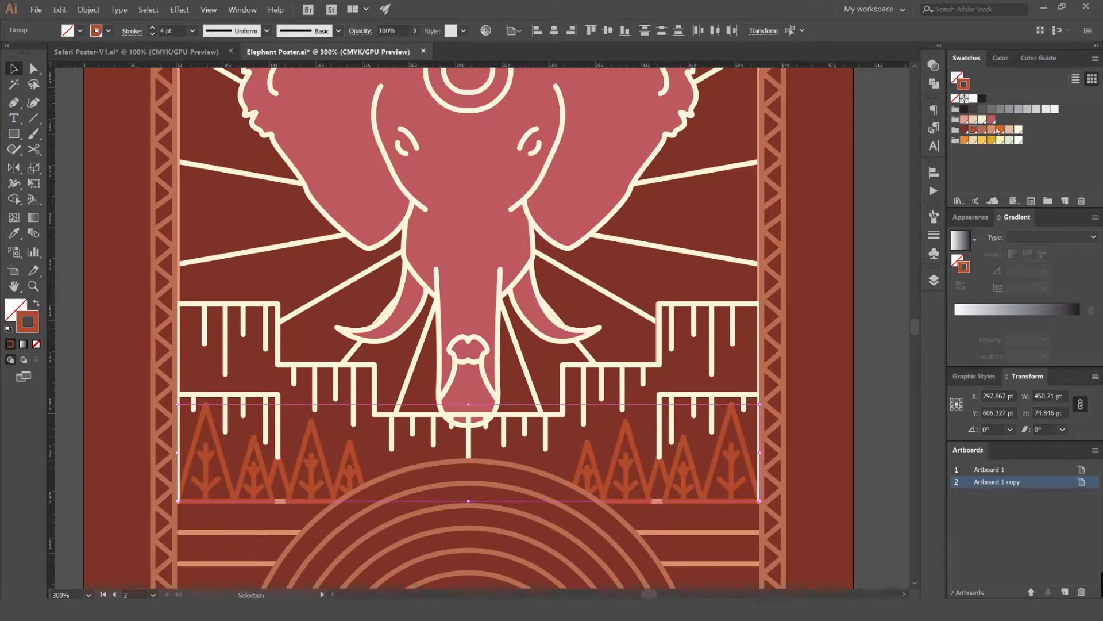
left_click(999, 130)
left_click(967, 131)
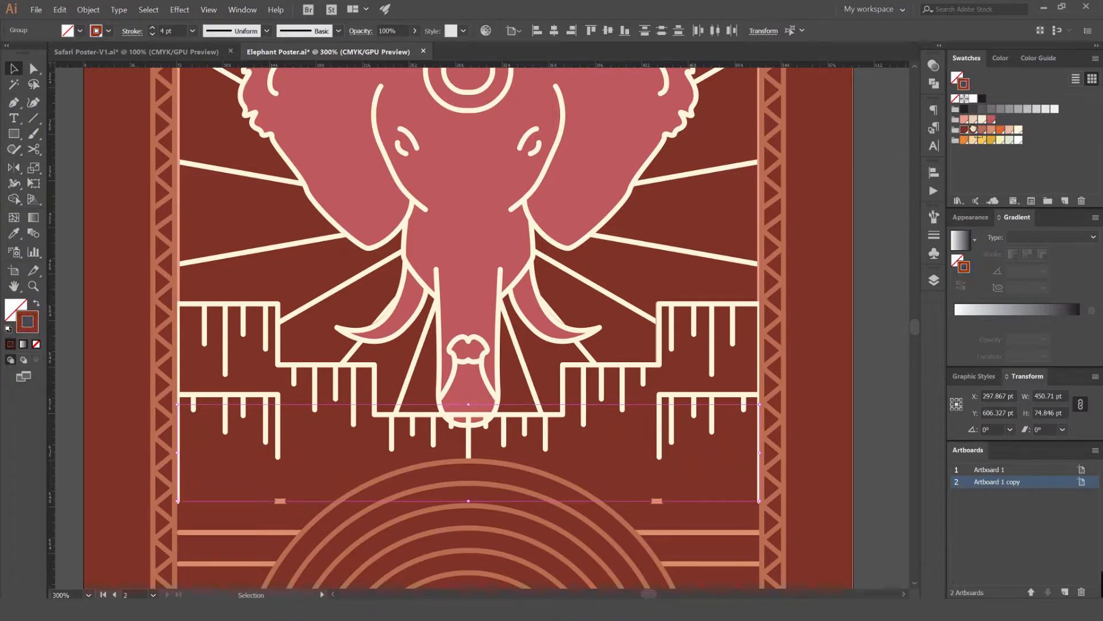
left_click(975, 131)
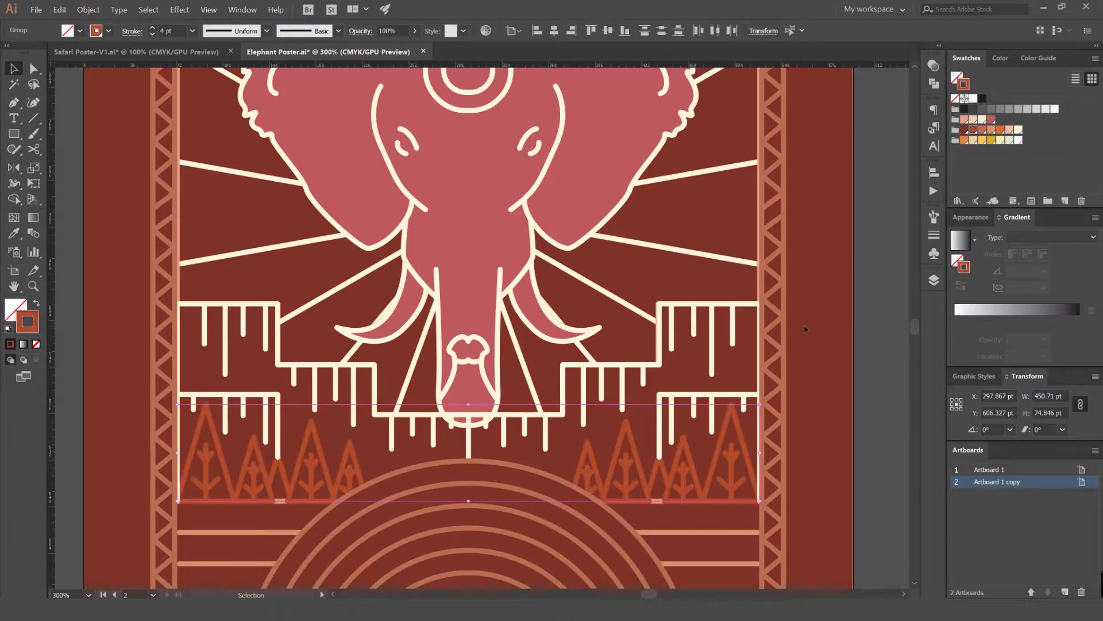
Try to delete the peach line segment showing between the left-hand trees, and undo the deletion.
key("ctrl+y")
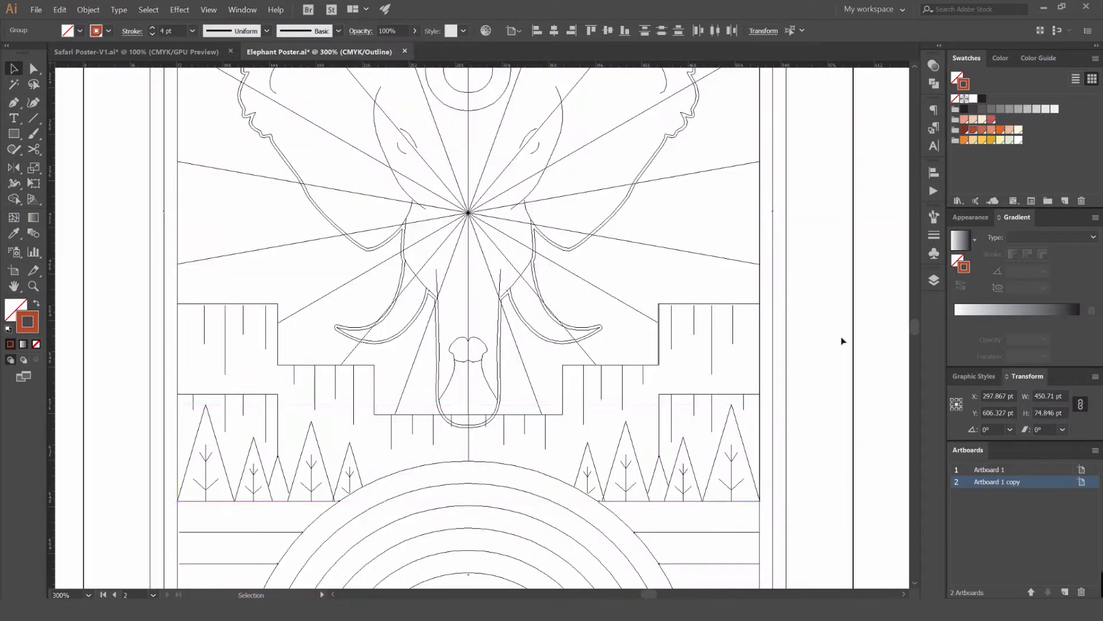
key("ctrl+y")
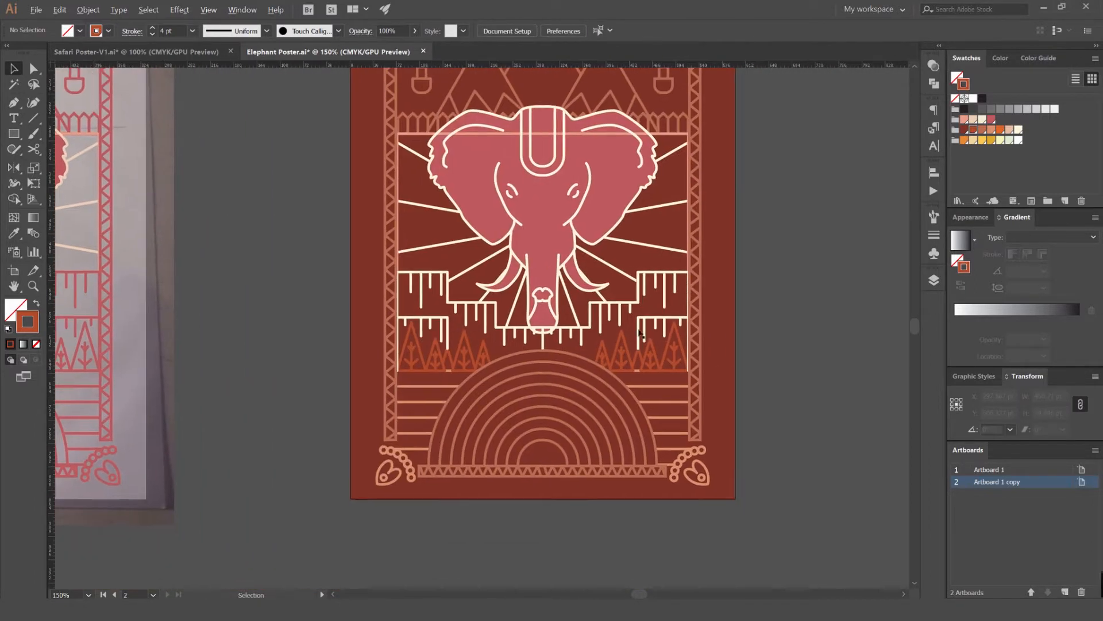
scroll(444, 372, "up", 8)
key("a")
left_click(458, 381)
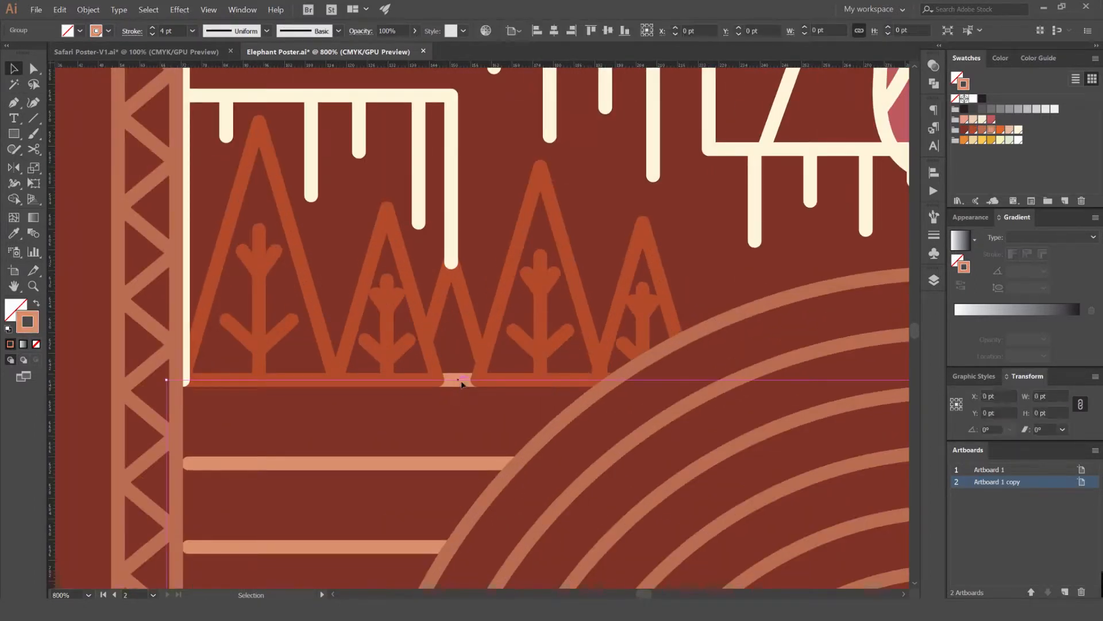
key("Delete")
key("ctrl+z")
Set the stroke of the peach line segments showing between the trees on both sides to bright orange.
left_click(463, 401)
scroll(458, 383, "down", 2)
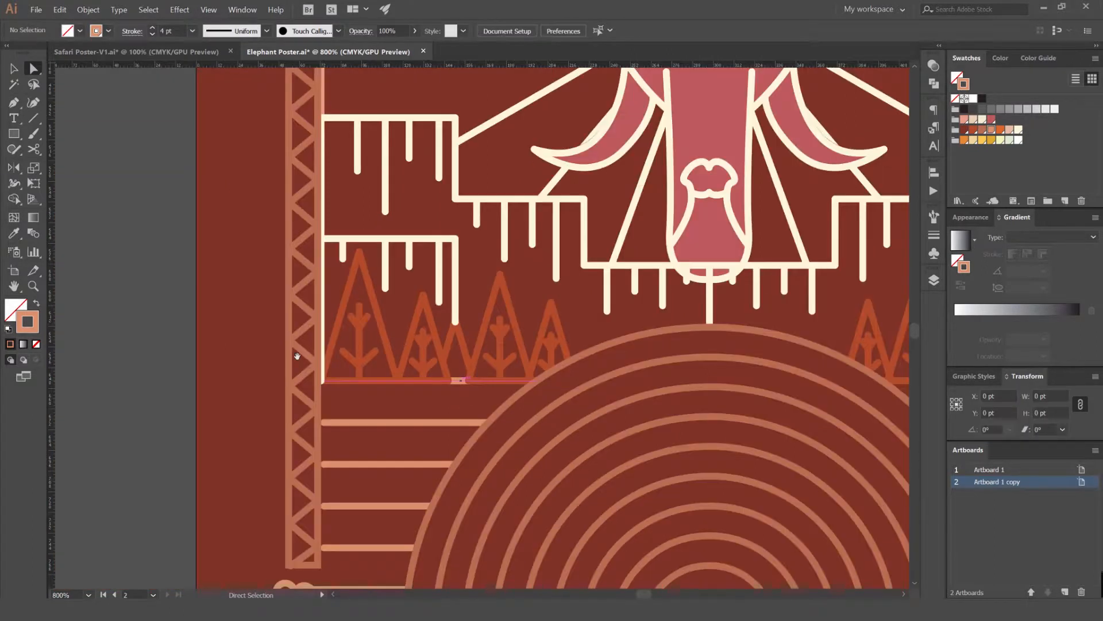
left_click_drag(293, 354, 120, 326)
left_click(285, 353)
left_click(787, 354, "shift")
left_click(1001, 130)
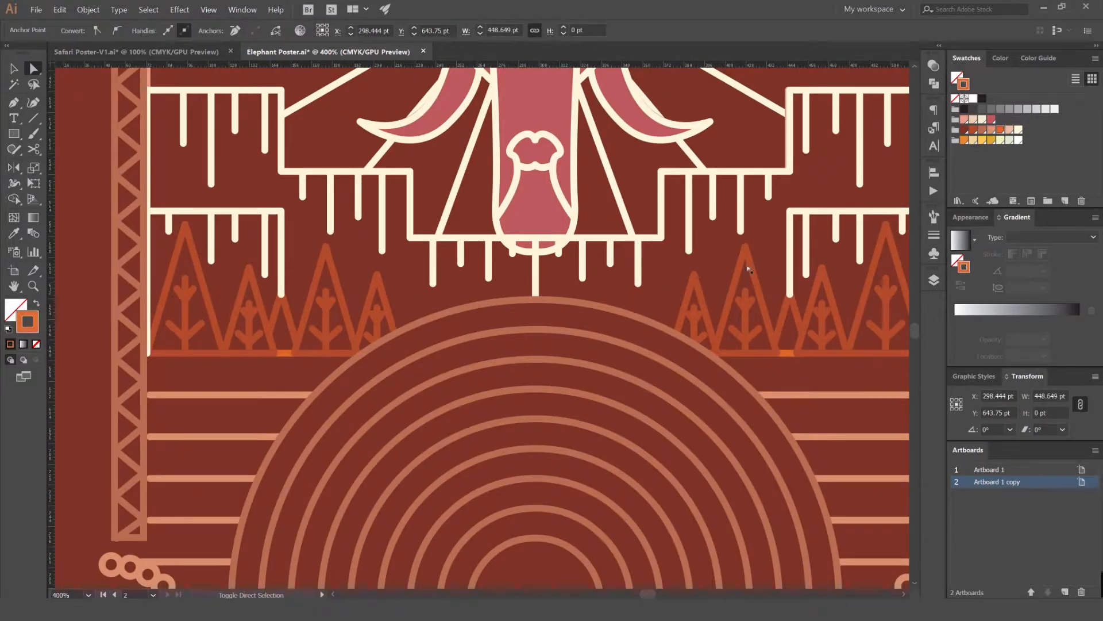
left_click(769, 225)
Match the stroke of the horizontal line beneath the trees to the trees' dark burnt-orange swatch.
scroll(767, 229, "down", 3)
left_click_drag(763, 235, 608, 266)
scroll(625, 319, "up", 2)
scroll(625, 329, "up", 3)
left_click(609, 285)
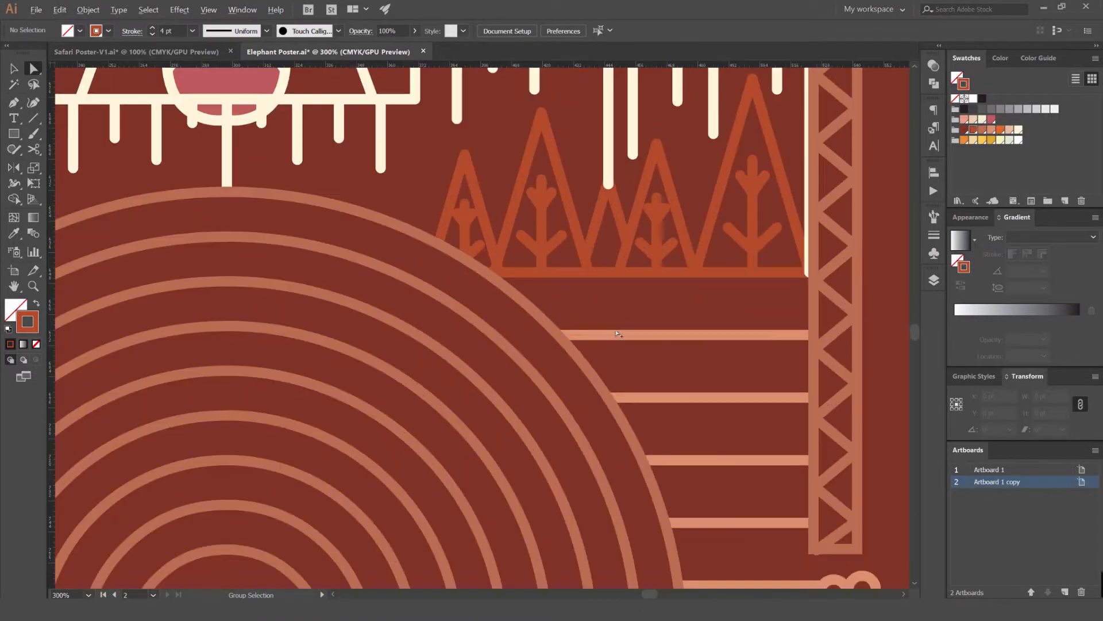
scroll(609, 285, "up", 1)
scroll(609, 275, "up", 1)
left_click(594, 272, "alt")
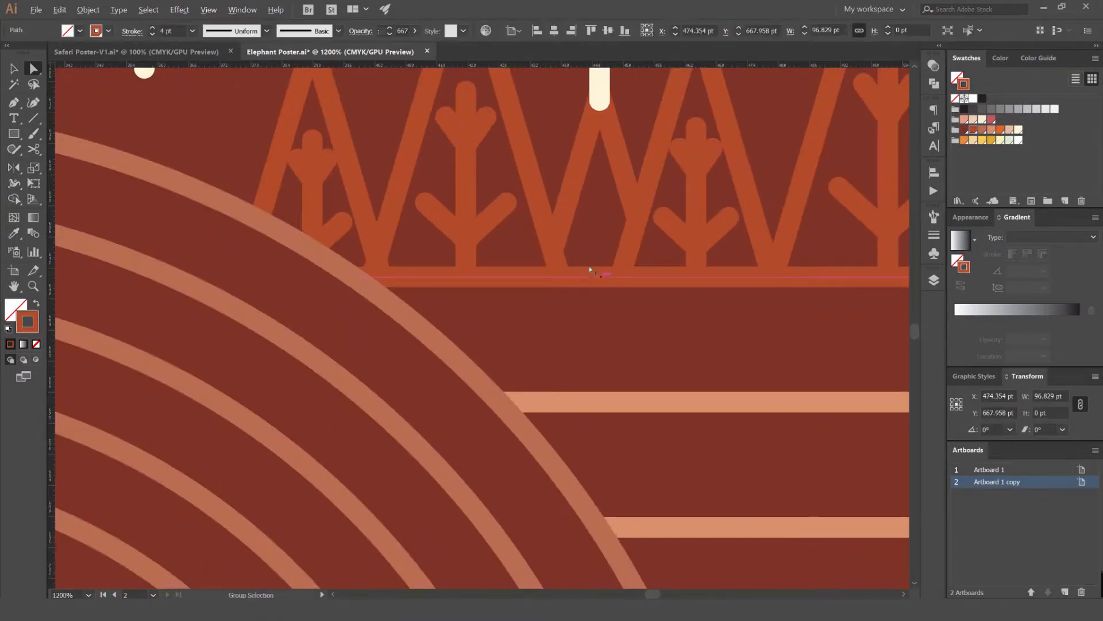
scroll(592, 279, "up", 2)
left_click_drag(586, 291, 586, 329)
scroll(586, 329, "down", 3)
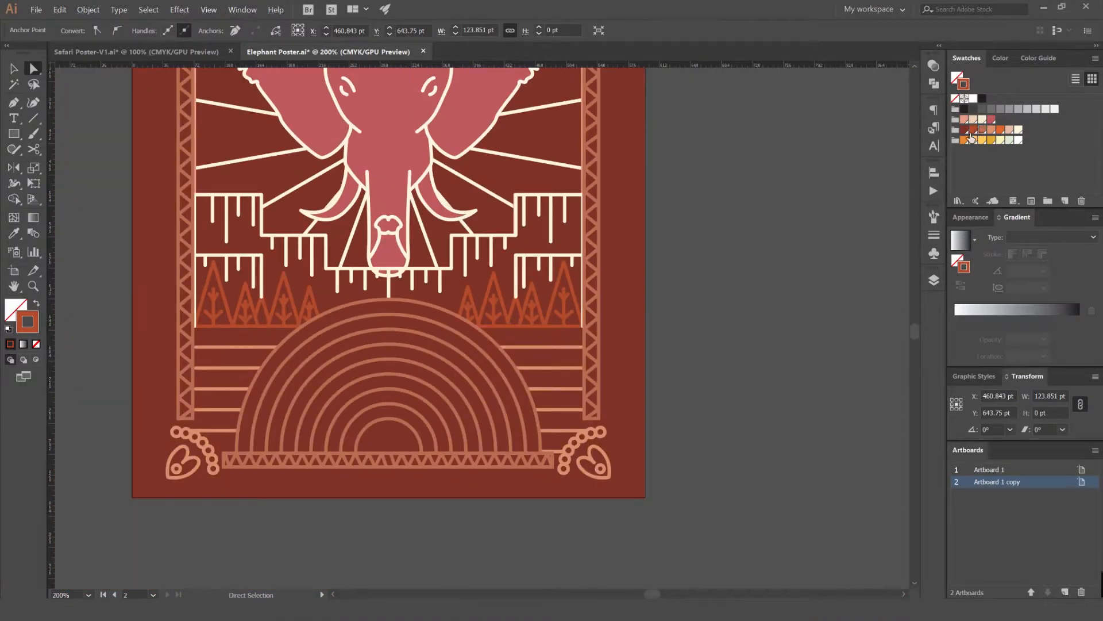
left_click(800, 201)
Send the left cliff group behind the left-hand trees so the tree tips overlap the cliff lines.
scroll(509, 309, "up", 3)
scroll(508, 309, "down", 6)
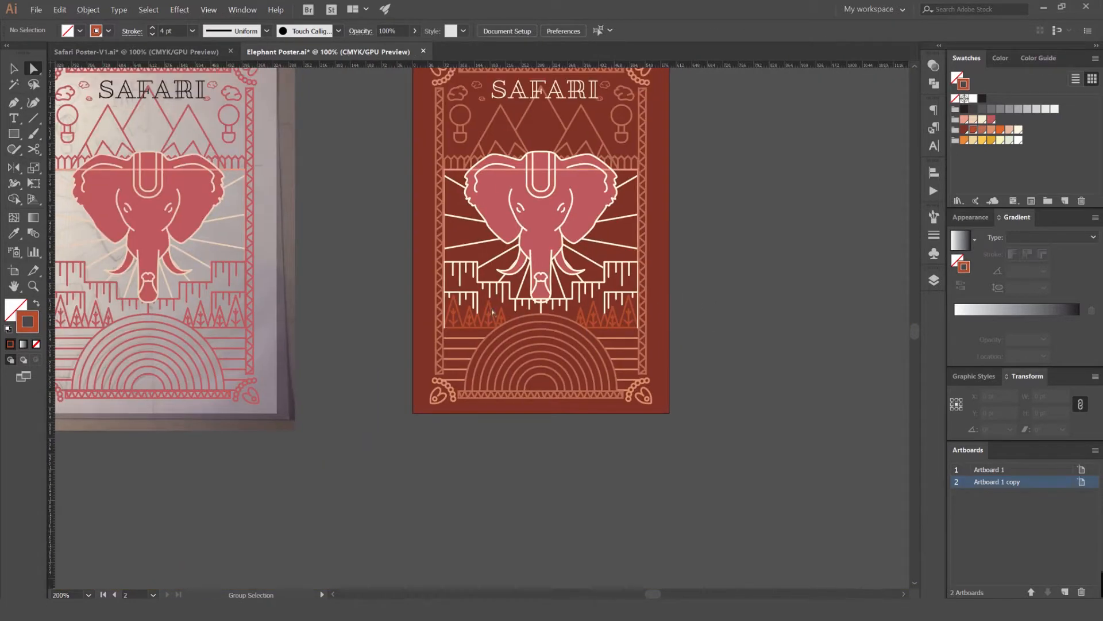
scroll(492, 312, "up", 3)
scroll(442, 331, "up", 2)
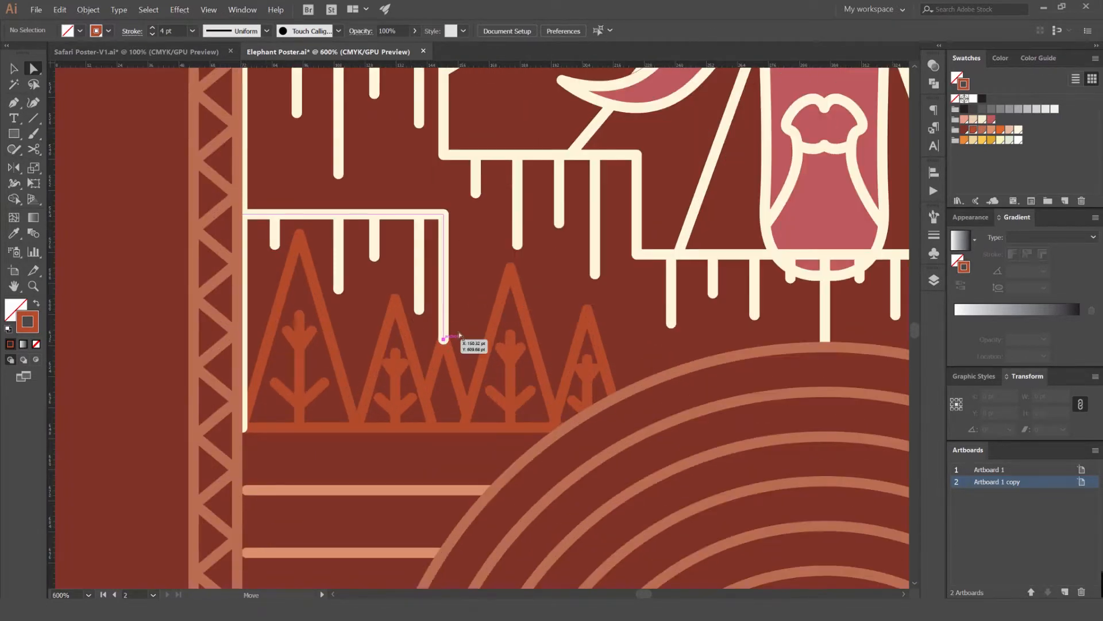
left_click(443, 313)
key("v")
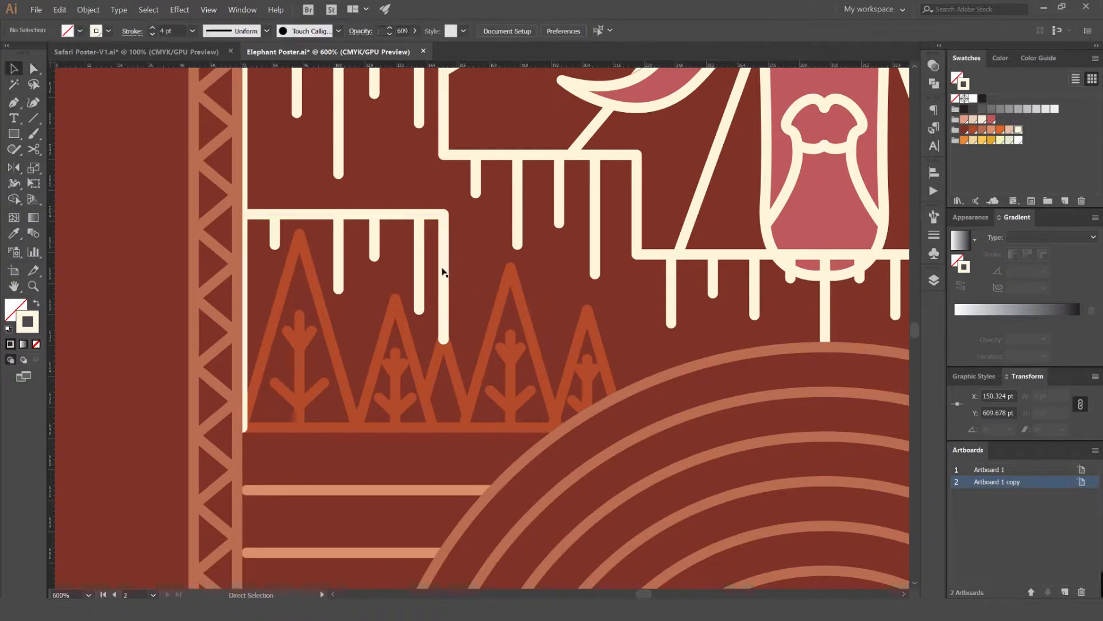
left_click(447, 273)
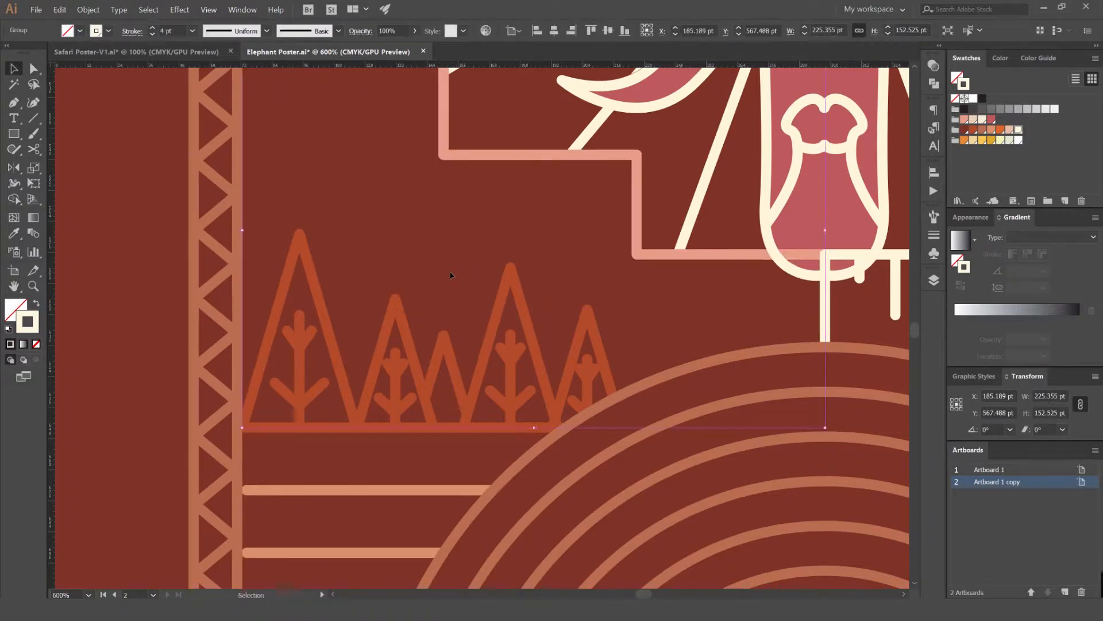
key("ctrl+z")
key("ctrl+z")
key("ctrl+shift+z")
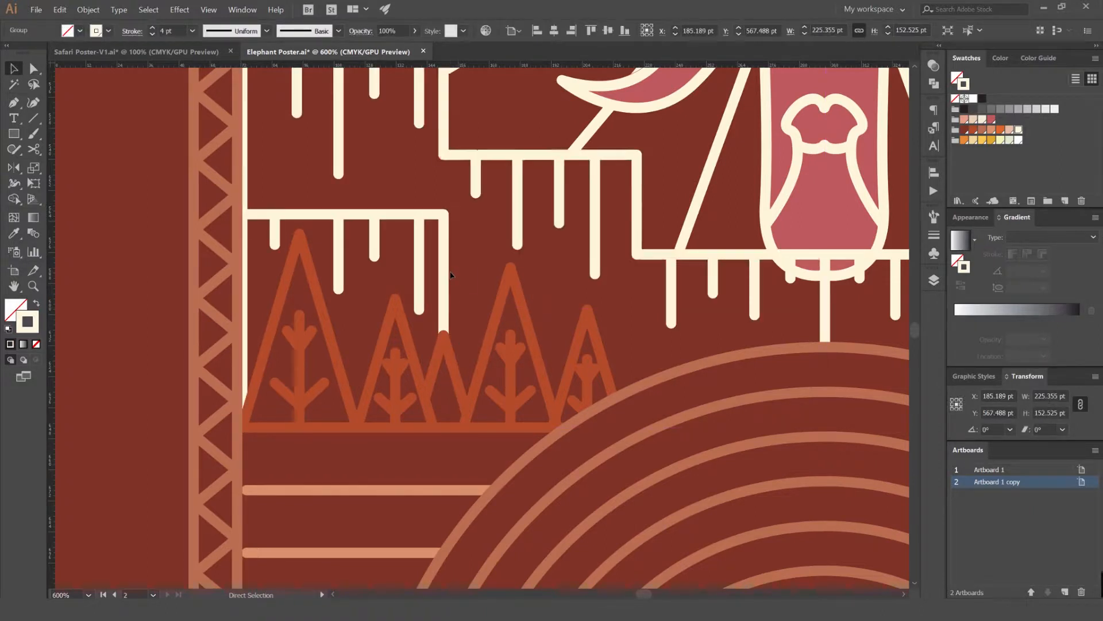
Isolate the left cliff group and remove its outer vertical edge line beside the patterned border.
scroll(451, 275, "down", 3)
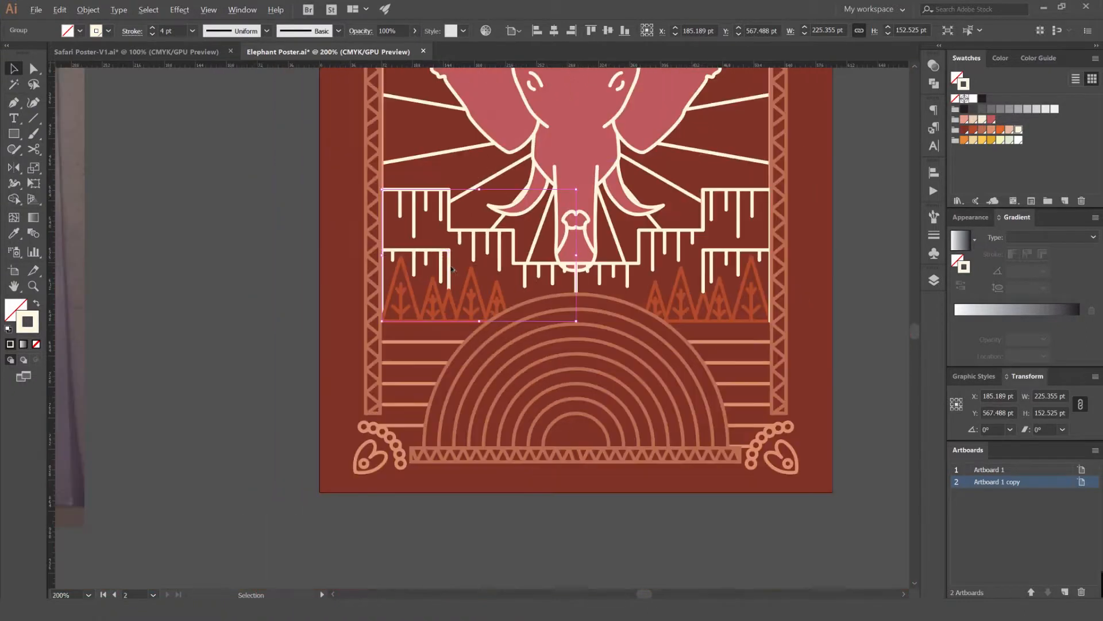
double_click(398, 191)
key("a")
left_click(383, 228)
double_click(297, 238)
left_click_drag(261, 232, 180, 234)
Isolate the right cliff group, delete its outer vertical edge line beside the patterned border, and exit isolation mode.
key("v")
double_click(689, 220)
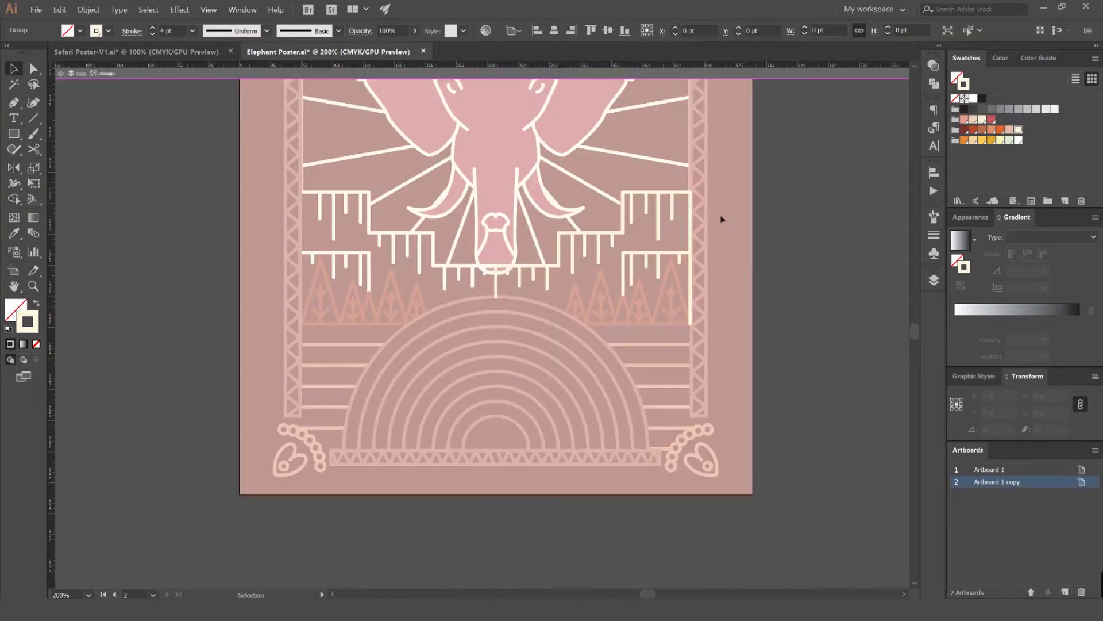
scroll(723, 216, "up", 2)
key("a")
left_click(670, 218)
key("Delete")
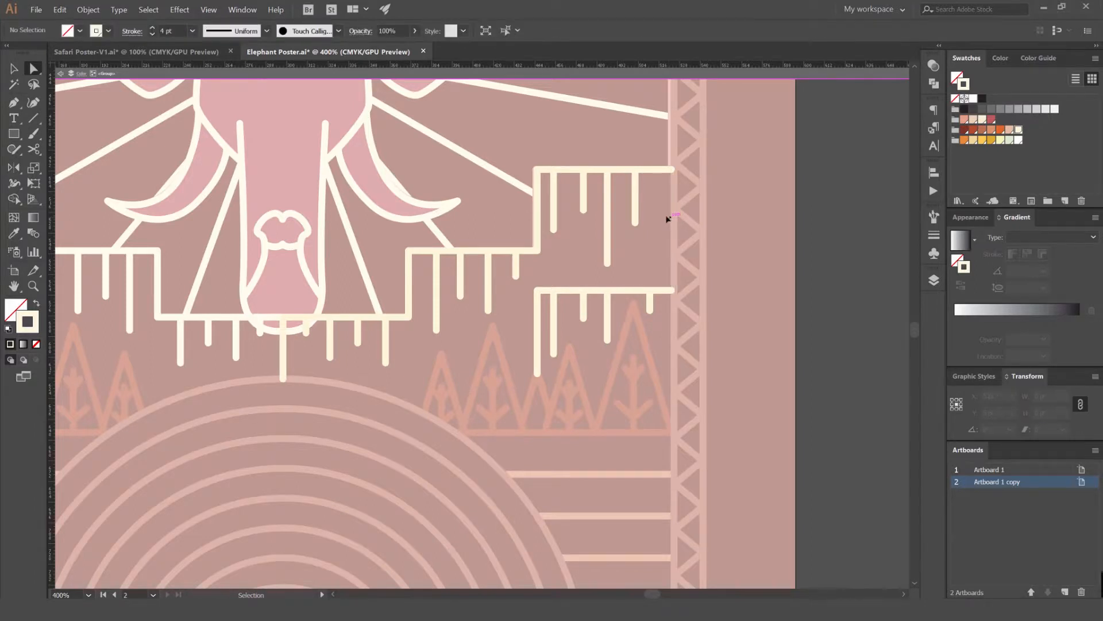
key("ctrl+y")
key("ctrl+y")
double_click(730, 209)
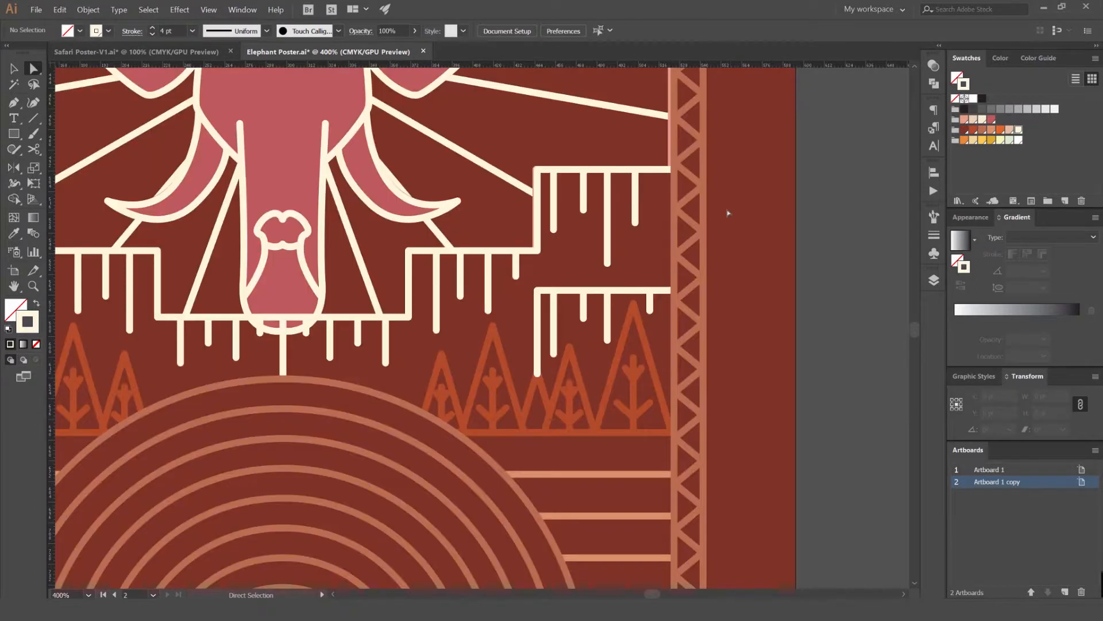
Try to cut the cliffs' central vertical line below the elephant's trunk with the Scissors tool.
scroll(729, 213, "down", 3)
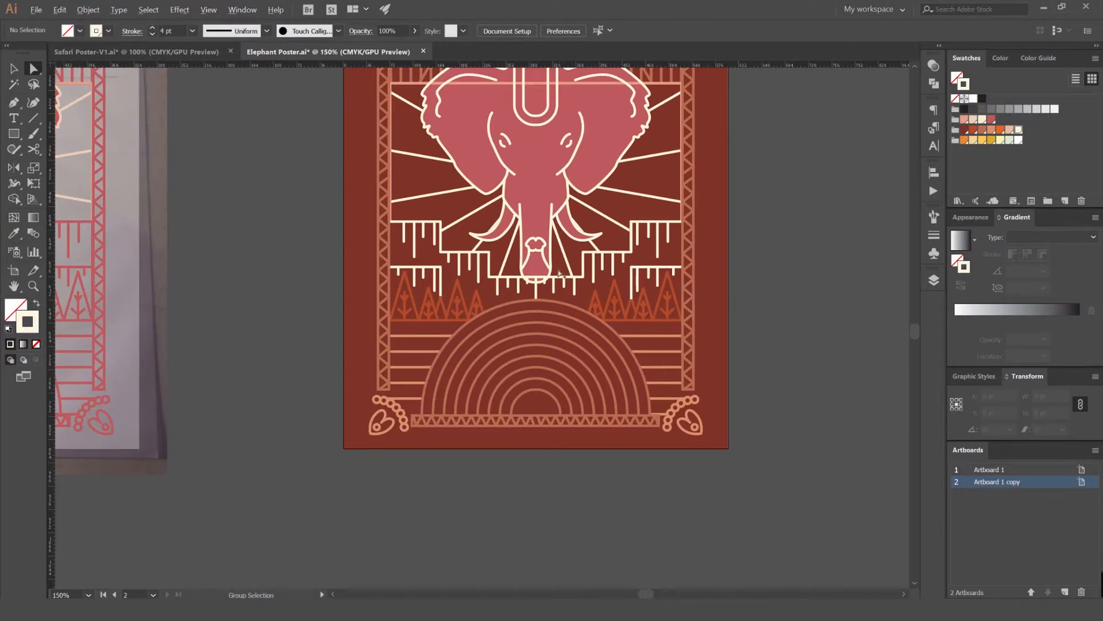
scroll(561, 273, "up", 6)
left_click(524, 268)
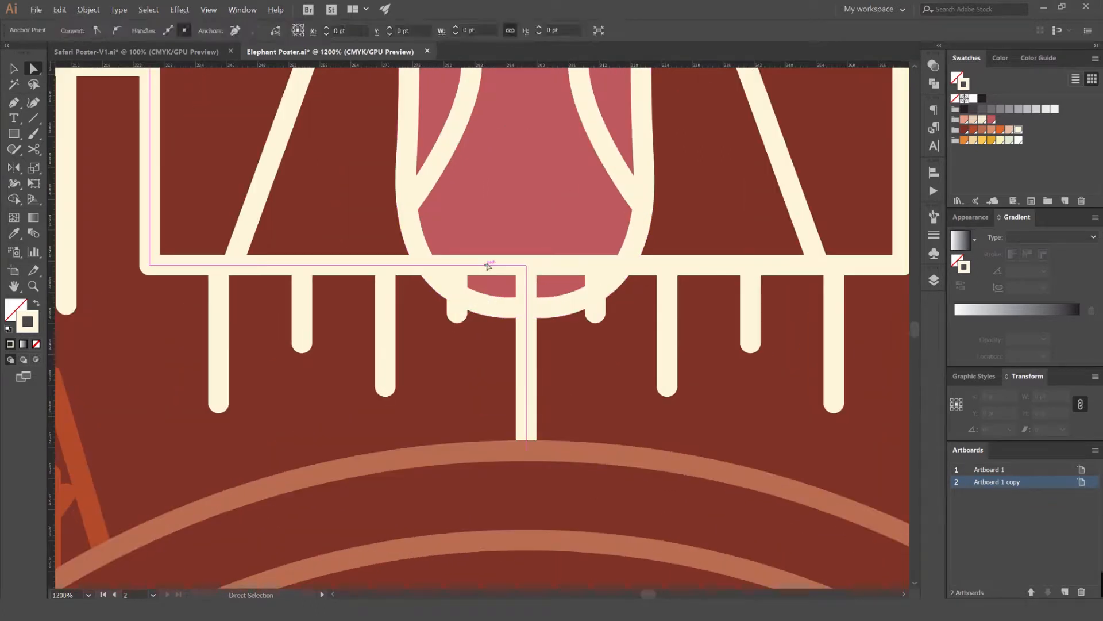
key("c")
left_click(526, 306)
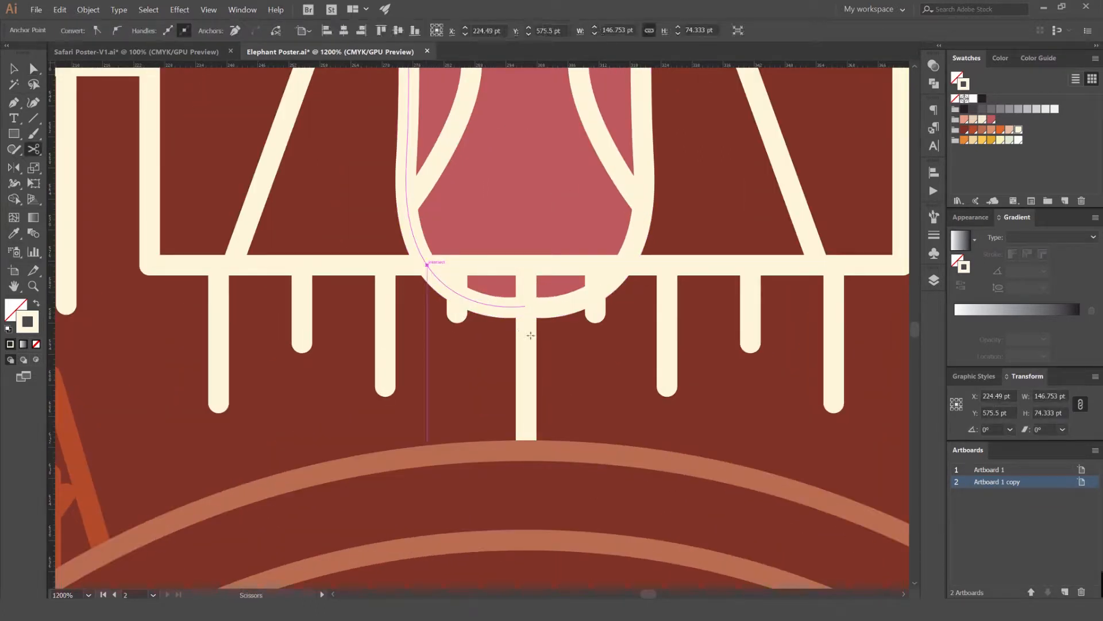
key("a")
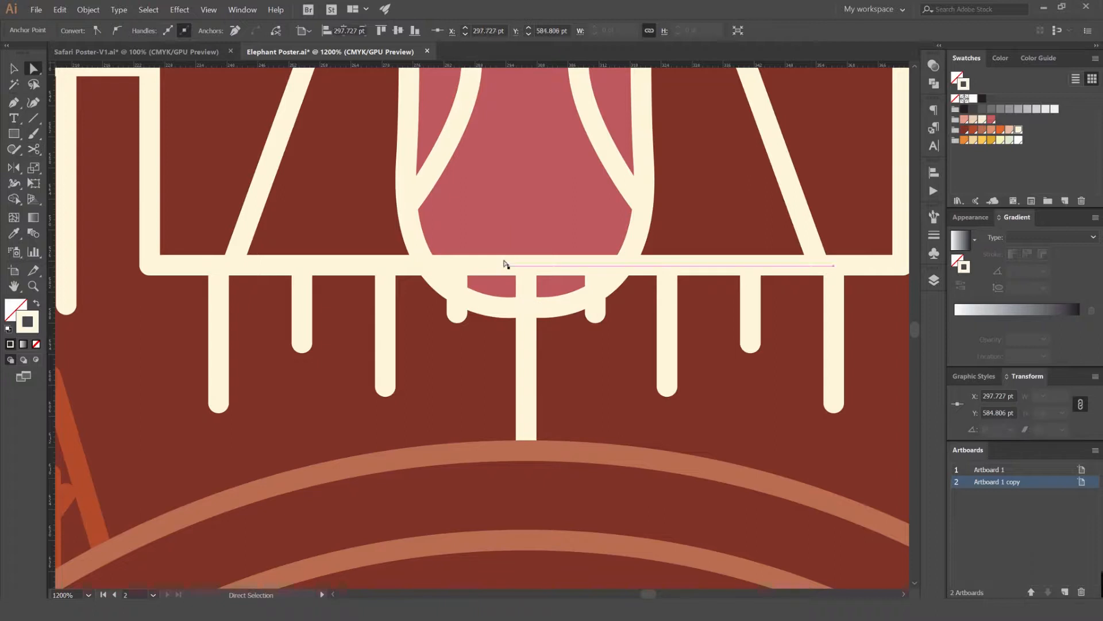
left_click(499, 265)
key("c")
left_click(532, 325)
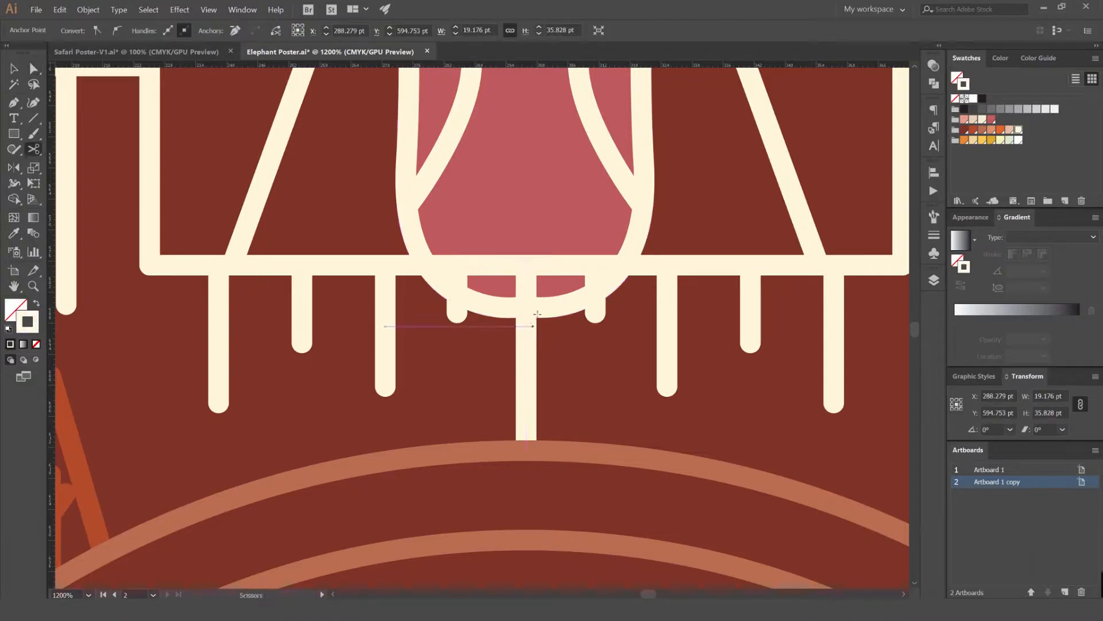
key("v")
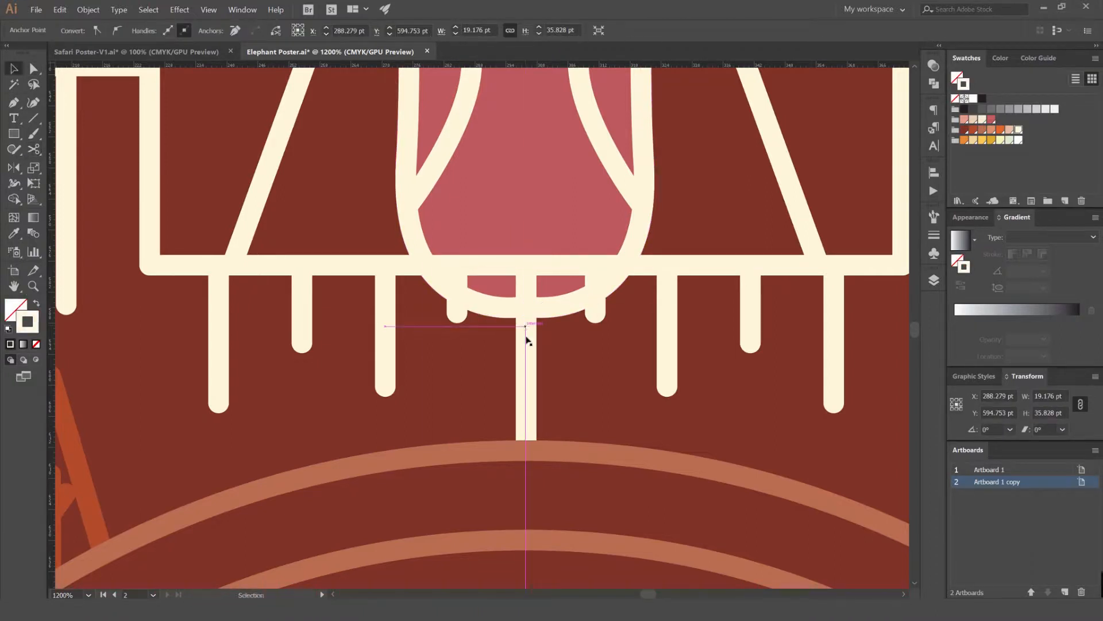
Try to isolate the left cliff group, cut its central line at the trunk outline, and delete the horizontal segment crossing the trunk.
double_click(527, 338)
key("c")
left_click(526, 306)
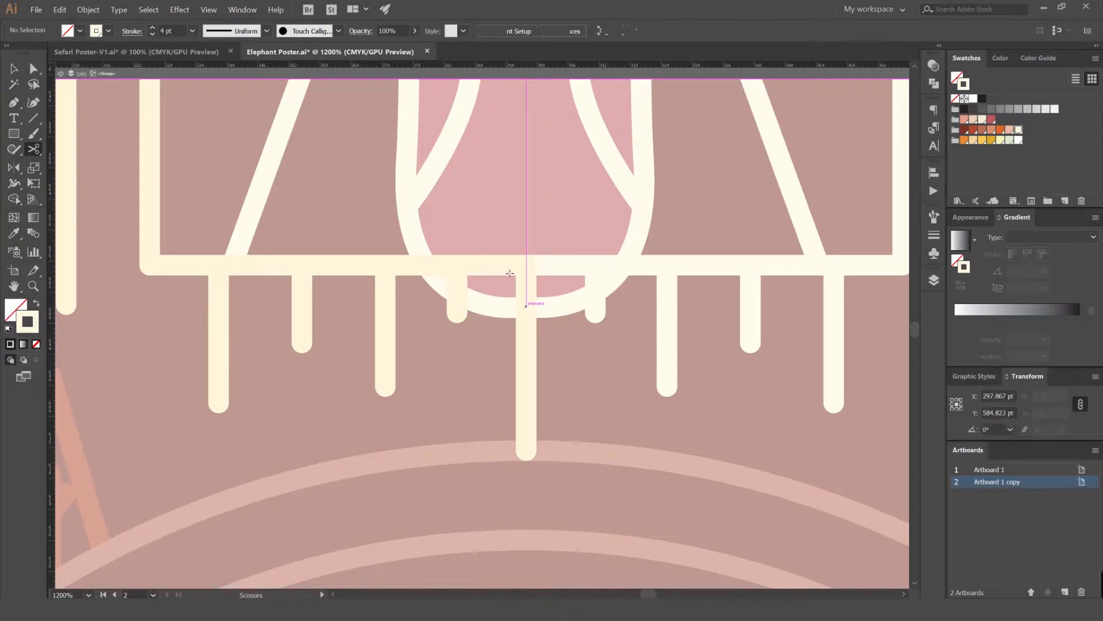
key("a")
left_click(502, 266)
key("Delete")
key("Delete")
key("Escape")
left_click(498, 267)
key("Delete")
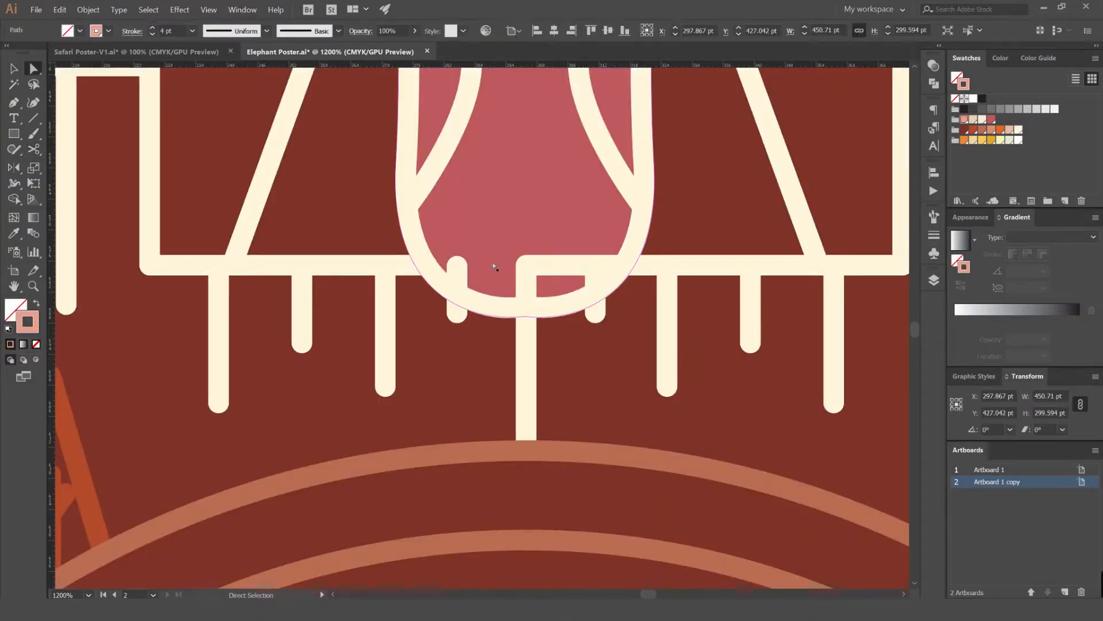
Shift the left cliff group slightly, then undo the move along with the preceding cuts and segment deletion.
scroll(494, 301, "down", 4)
key("v")
left_click_drag(458, 293, 436, 300)
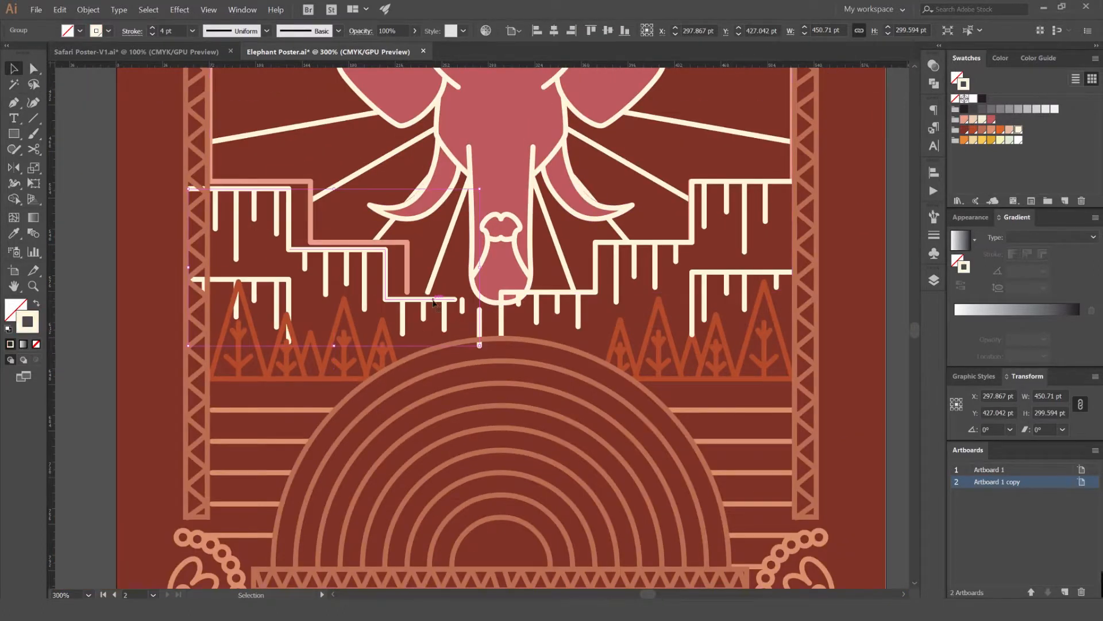
key("ctrl+z")
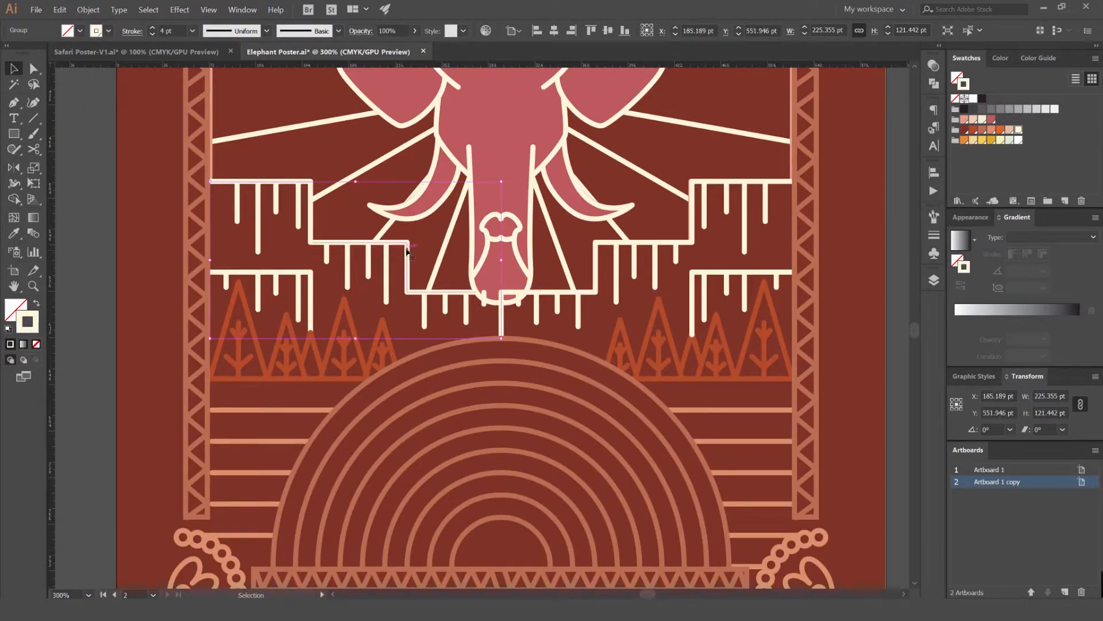
key("ctrl+z")
key("ctrl+z")
key("ctrl+z")
key("ctrl+z")
key("ctrl+z")
key("ctrl+z")
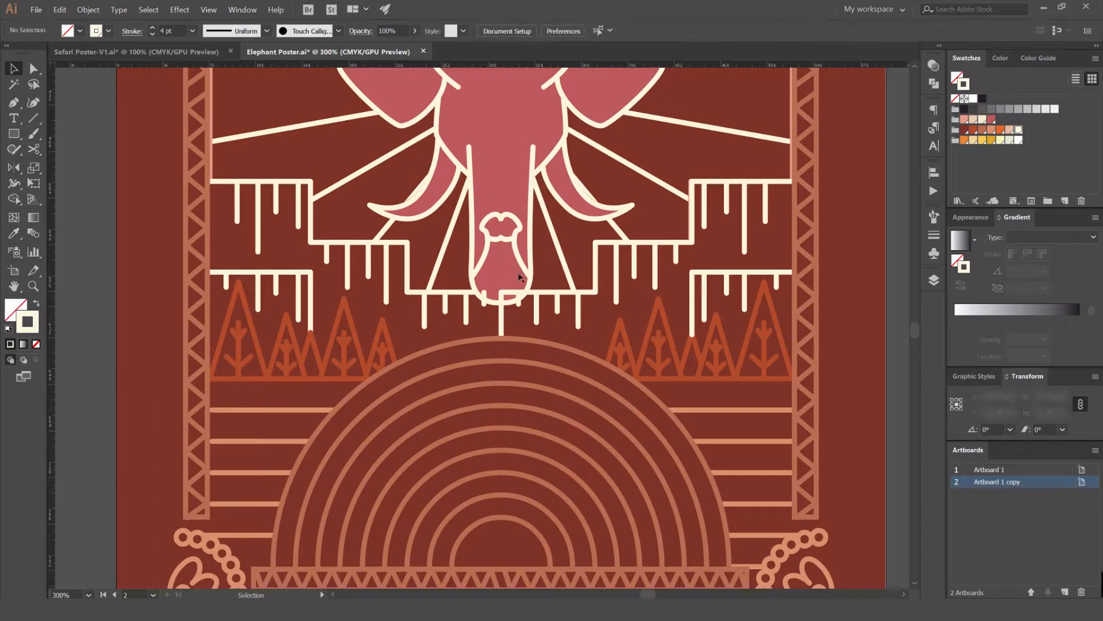
key("ctrl+z")
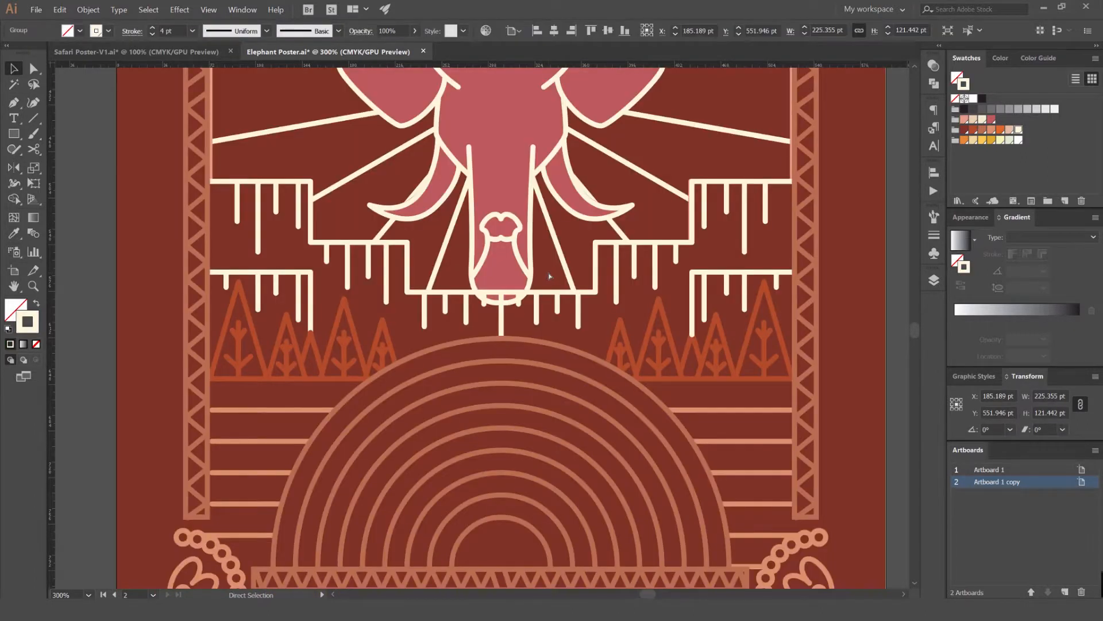
Bring the elephant group in front of the cliffs so the trunk covers the lines crossing it, then deselect.
key("ctrl+z")
key("ctrl+z")
key("ctrl+z")
key("ctrl+z")
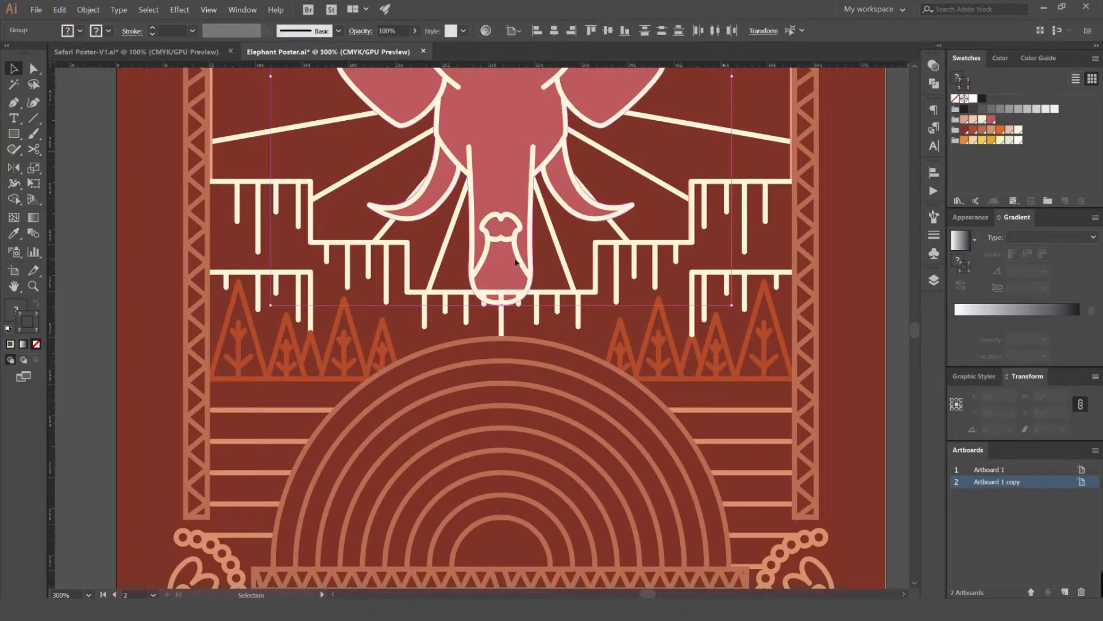
scroll(510, 255, "down", 2)
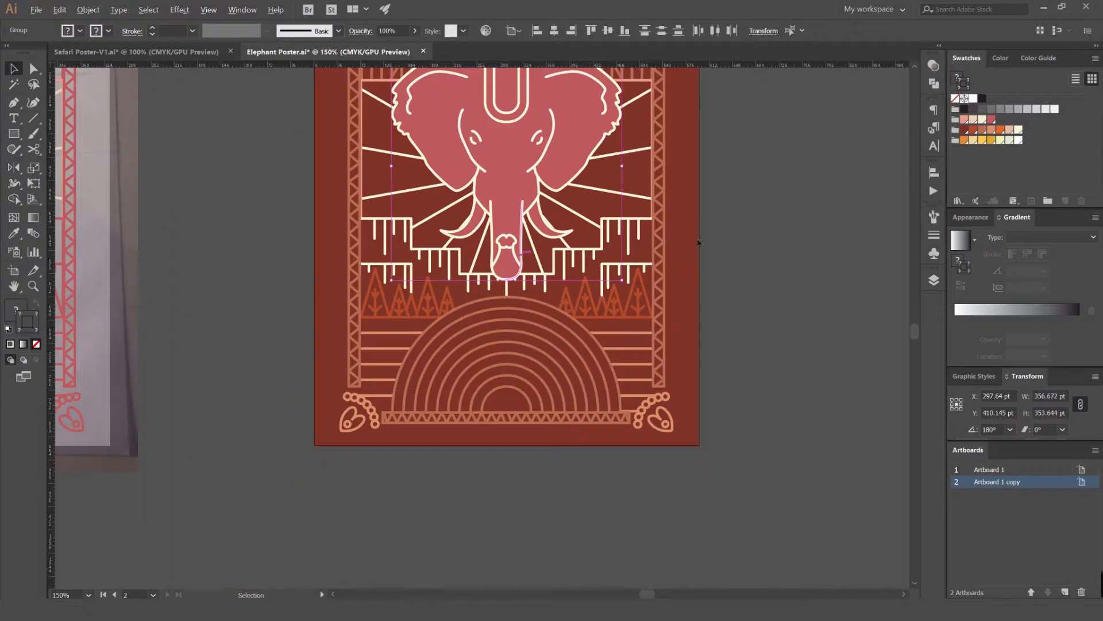
left_click(699, 241)
left_click_drag(480, 274, 481, 284)
key("ctrl+z")
left_click(744, 268)
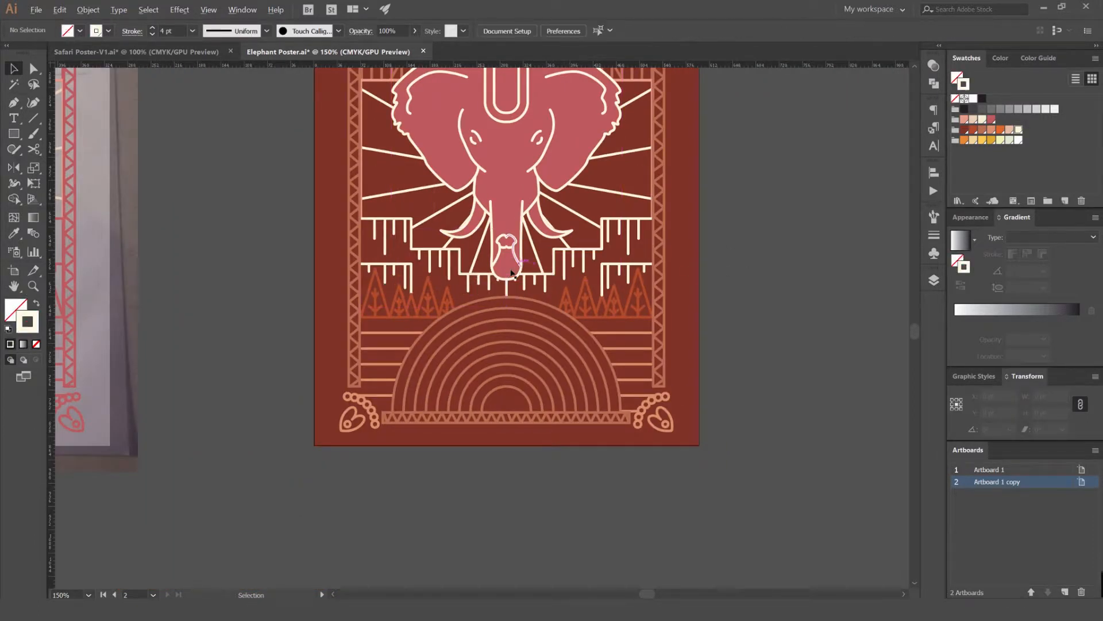
Delete the two short cliff drip lines that poke out on either side beneath the elephant's trunk.
scroll(508, 277, "up", 5)
key("a")
left_click(544, 295)
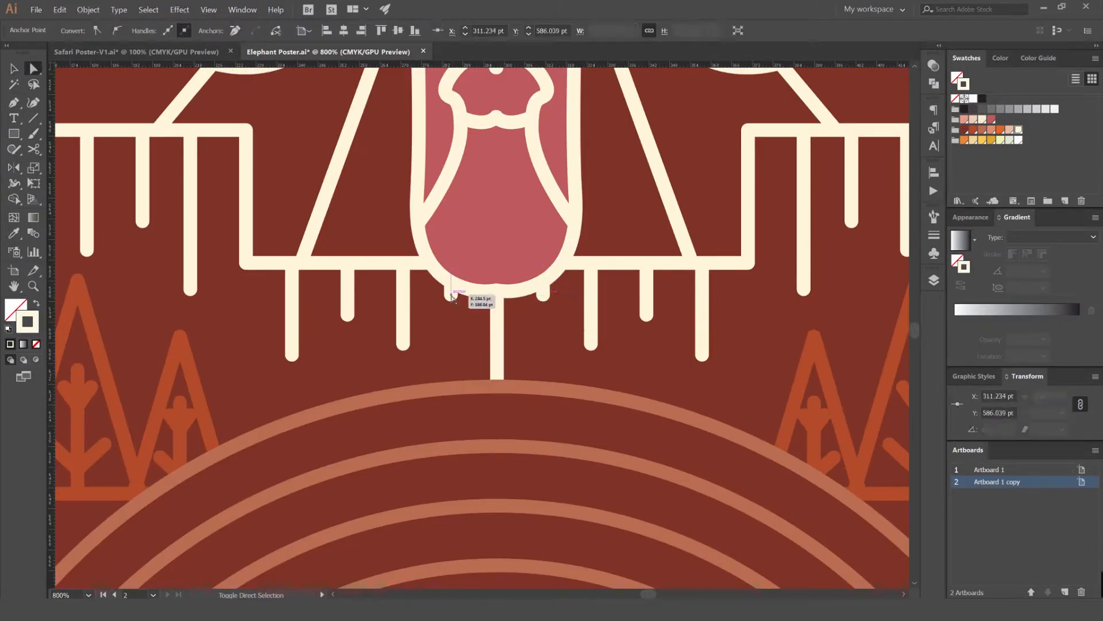
left_click(453, 295)
key("Delete")
key("v")
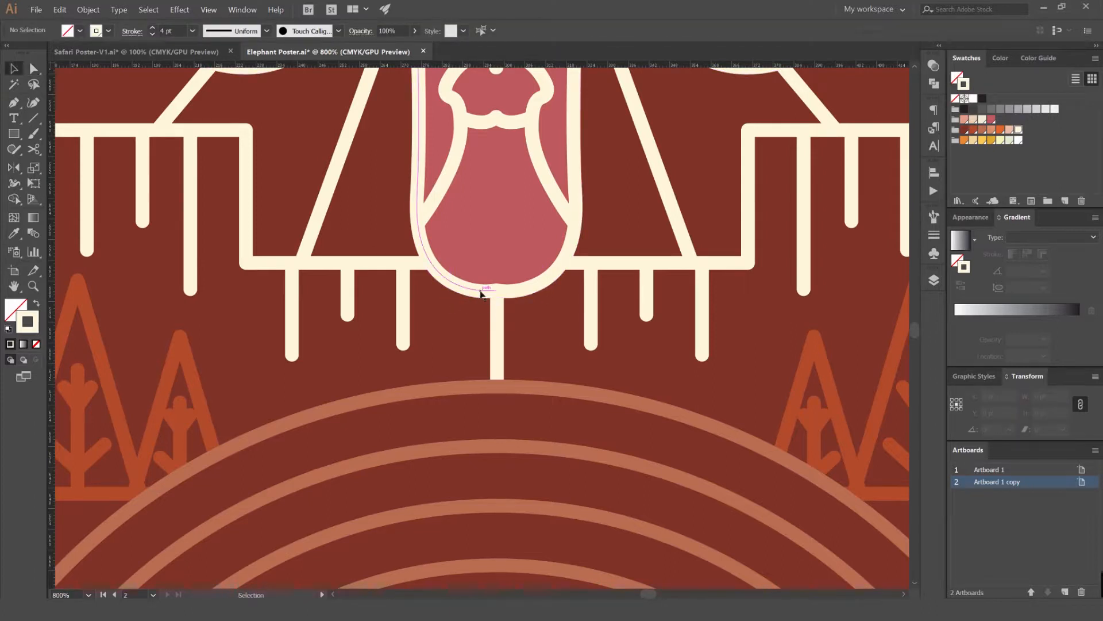
left_click_drag(488, 293, 447, 293)
key("ctrl+z")
Try the dark red swatch and then the dark burnt-orange swatch as the elephant's fill.
left_click(495, 241)
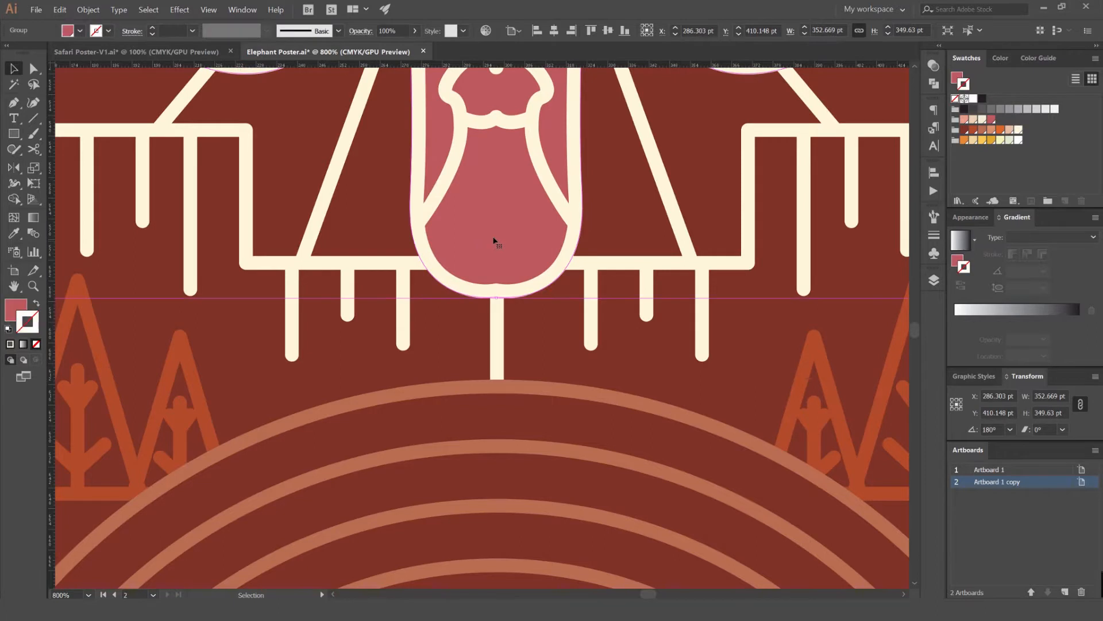
scroll(490, 247, "down", 5)
scroll(488, 253, "up", 2)
left_click(964, 129)
left_click(770, 170)
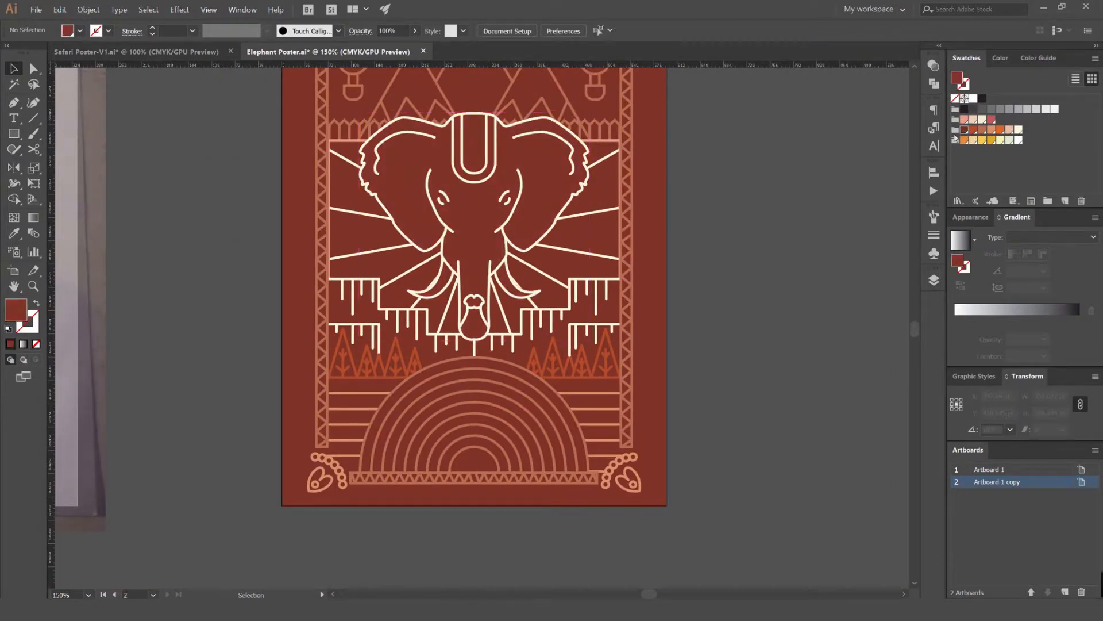
key("ctrl+z")
left_click(973, 129)
left_click(648, 192)
Test the light peach-orange swatch on the elephant and set its fill to the bright orange swatch.
scroll(558, 184, "down", 2)
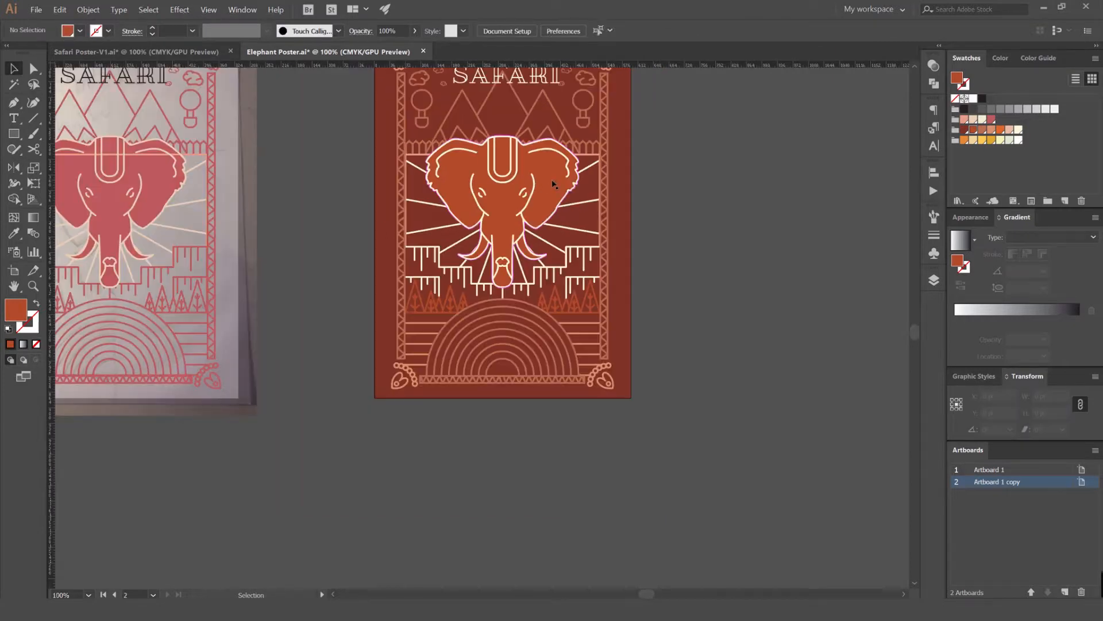
left_click(1000, 132)
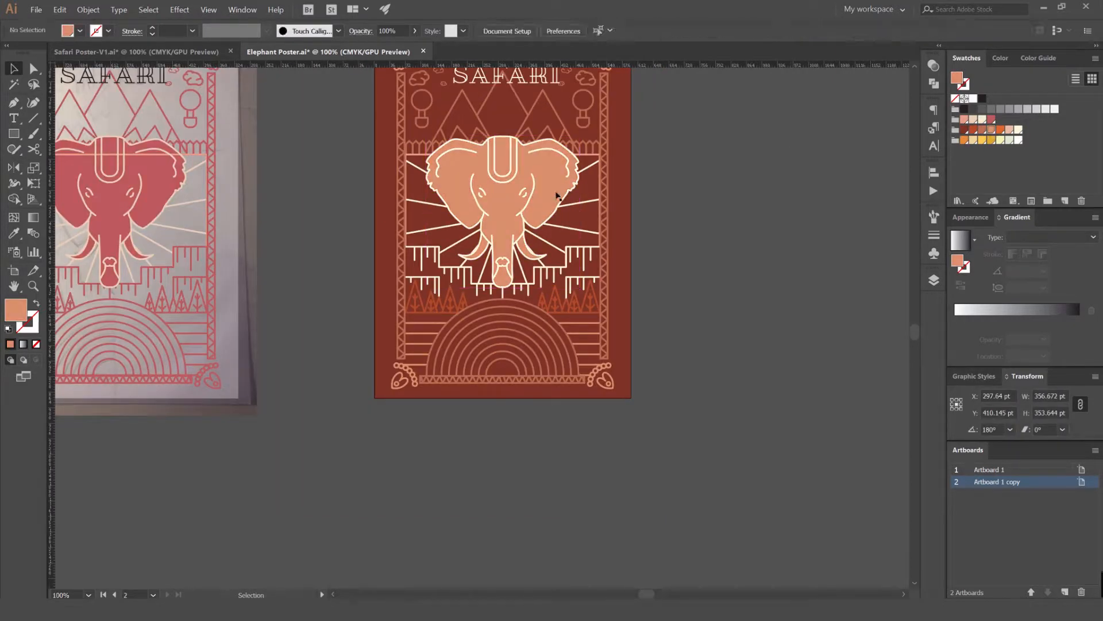
left_click(999, 132)
left_click(766, 147)
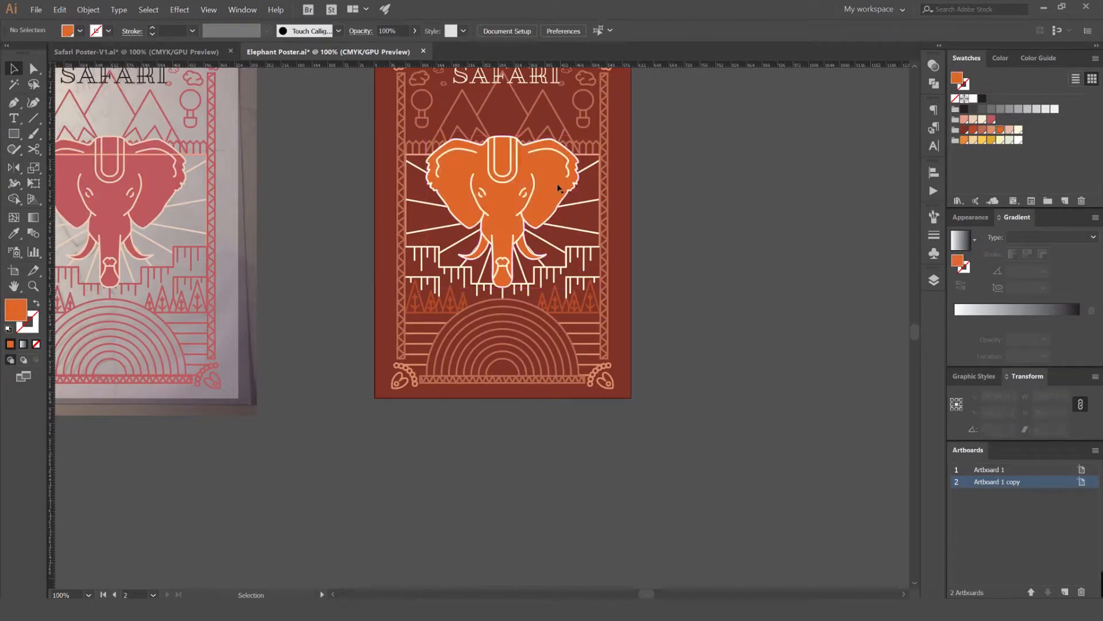
scroll(719, 157, "down", 2)
left_click_drag(719, 157, 704, 191)
scroll(631, 210, "up", 3)
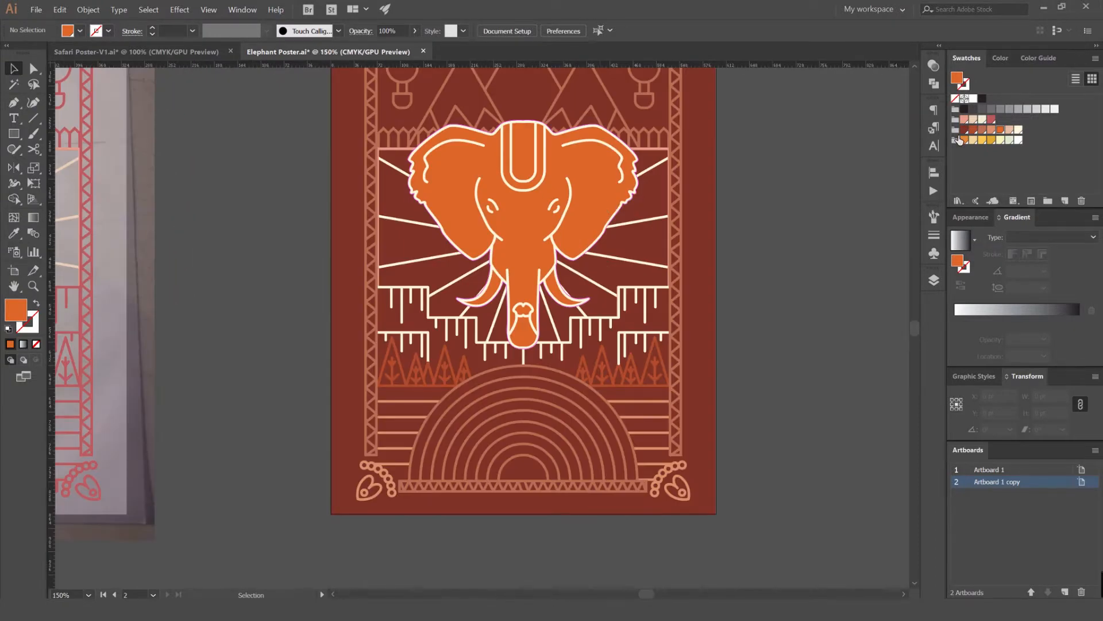
Compare the dark burnt-orange swatch as the elephant's fill again, and undo that color change.
left_click(972, 130)
left_click(810, 169)
scroll(810, 166, "down", 2)
left_click_drag(810, 161, 693, 231)
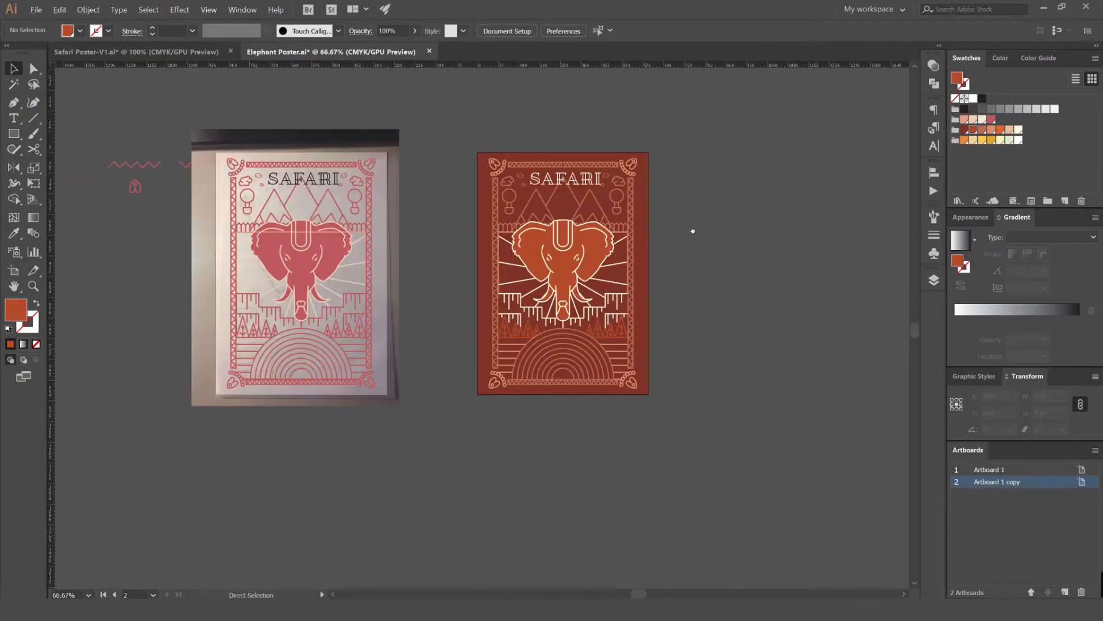
key("ctrl+z")
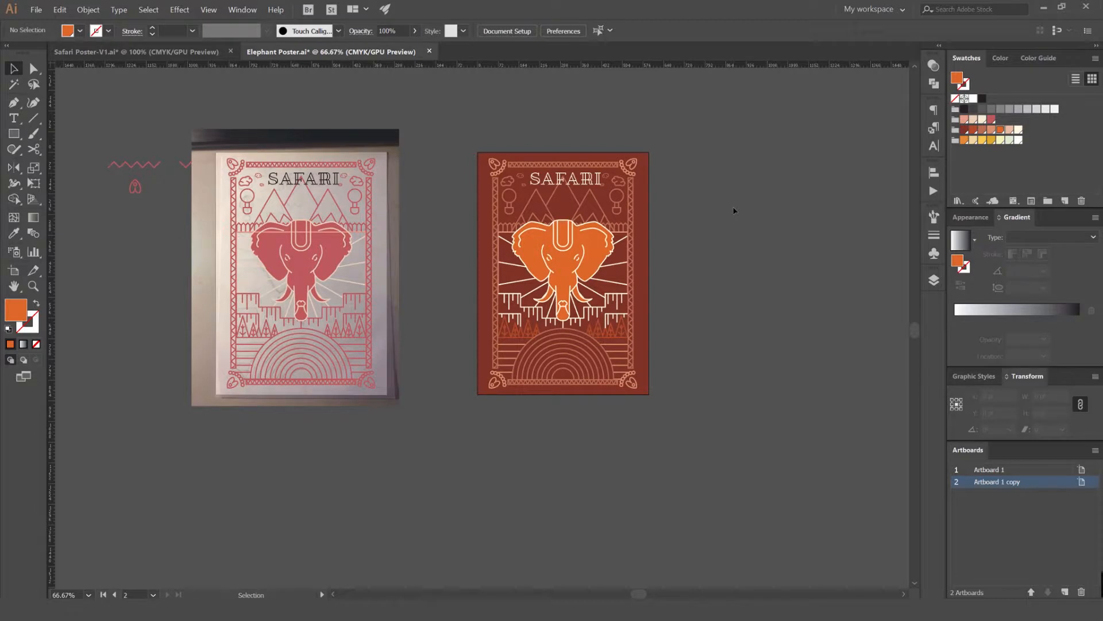
scroll(597, 256, "up", 3)
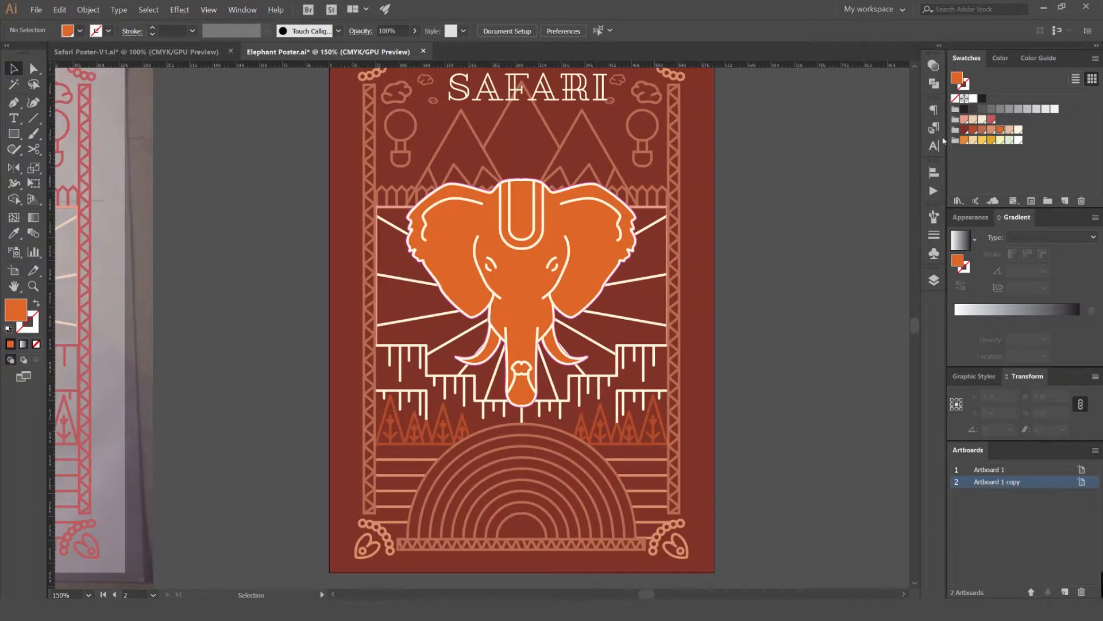
Reapply the dark burnt-orange fill to the elephant and bring up the color guide based on that fill.
key("ctrl+shift+z")
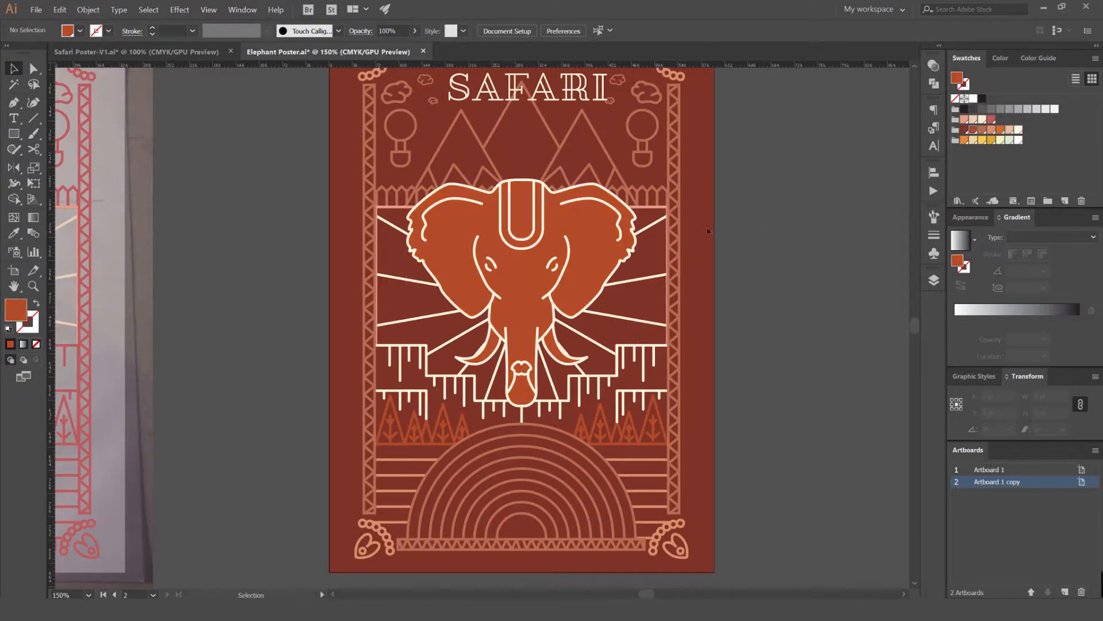
left_click(606, 253)
left_click(1003, 58)
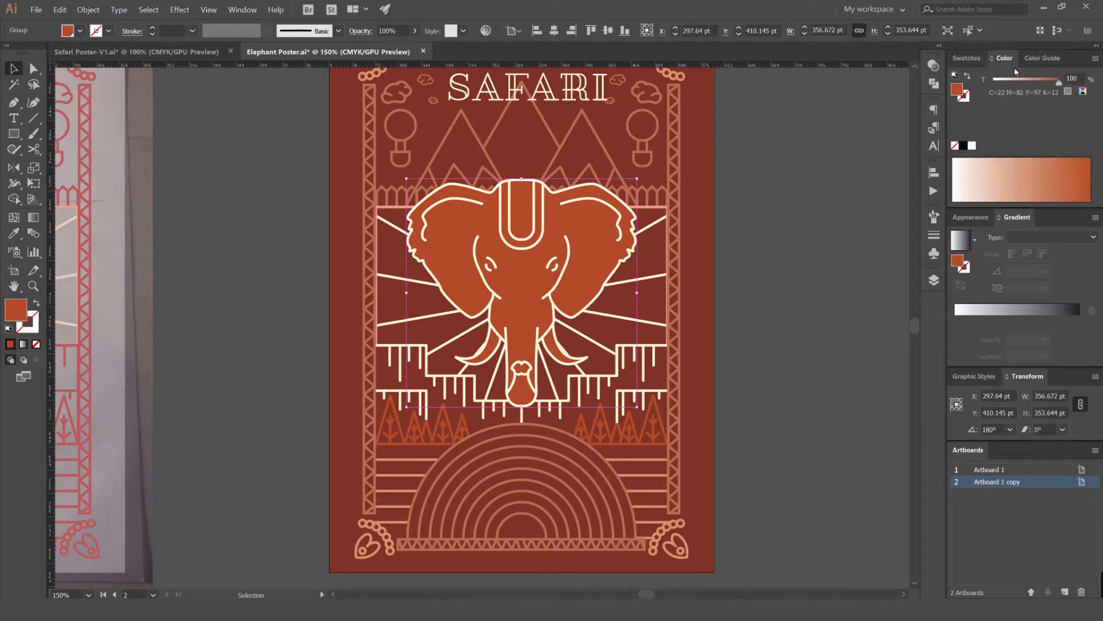
left_click(1039, 58)
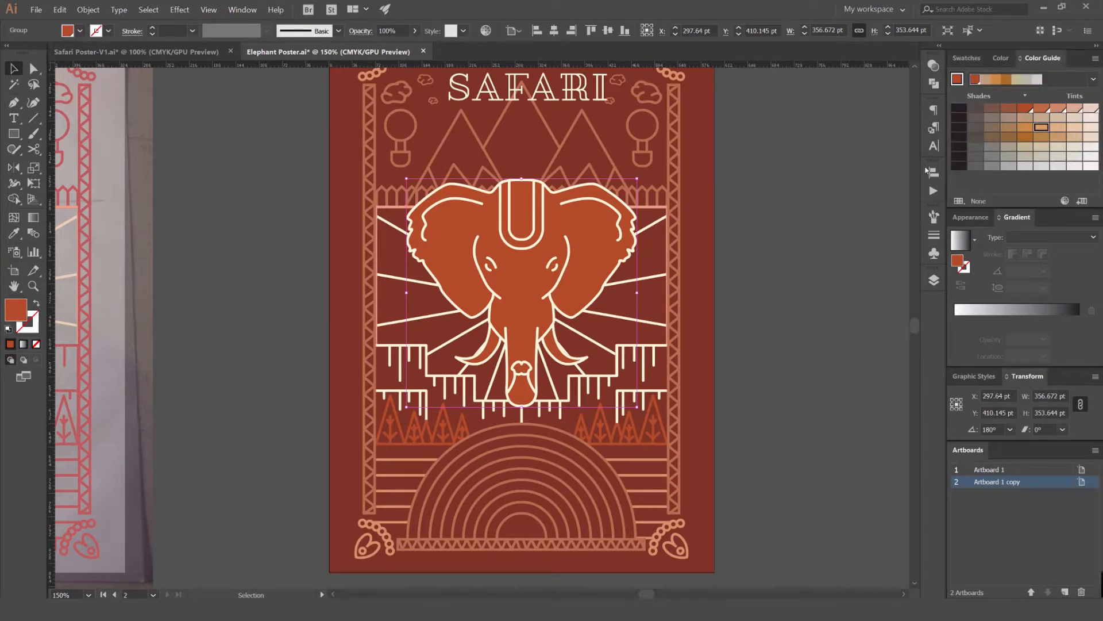
left_click(828, 174)
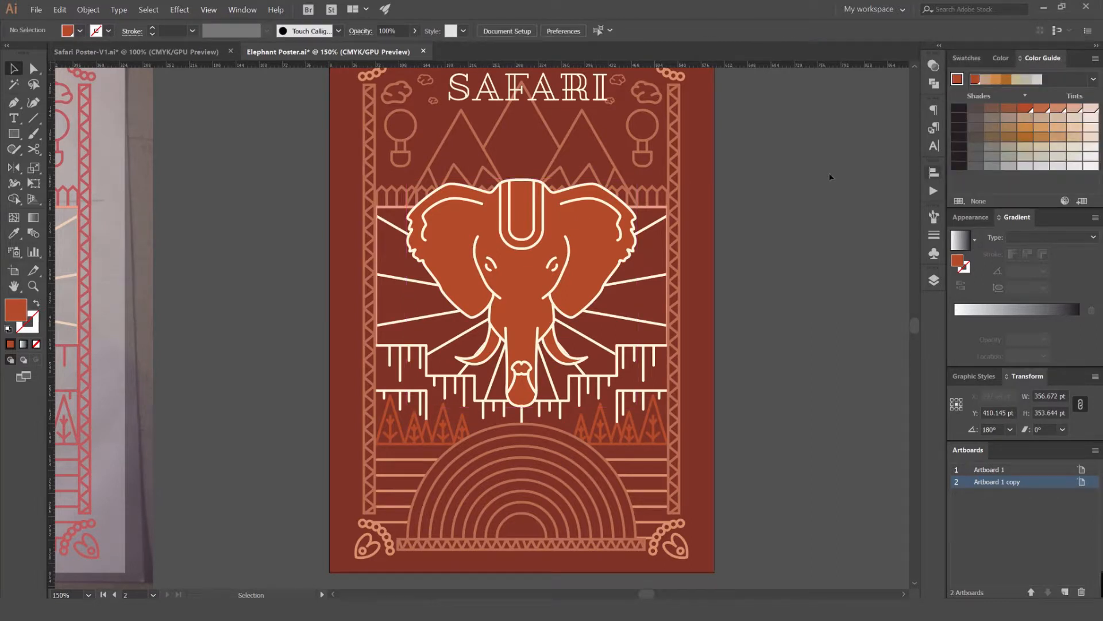
Choose the Shades harmony rule for the burnt orange and save its color group to the swatches.
left_click(1092, 80)
left_click(1092, 81)
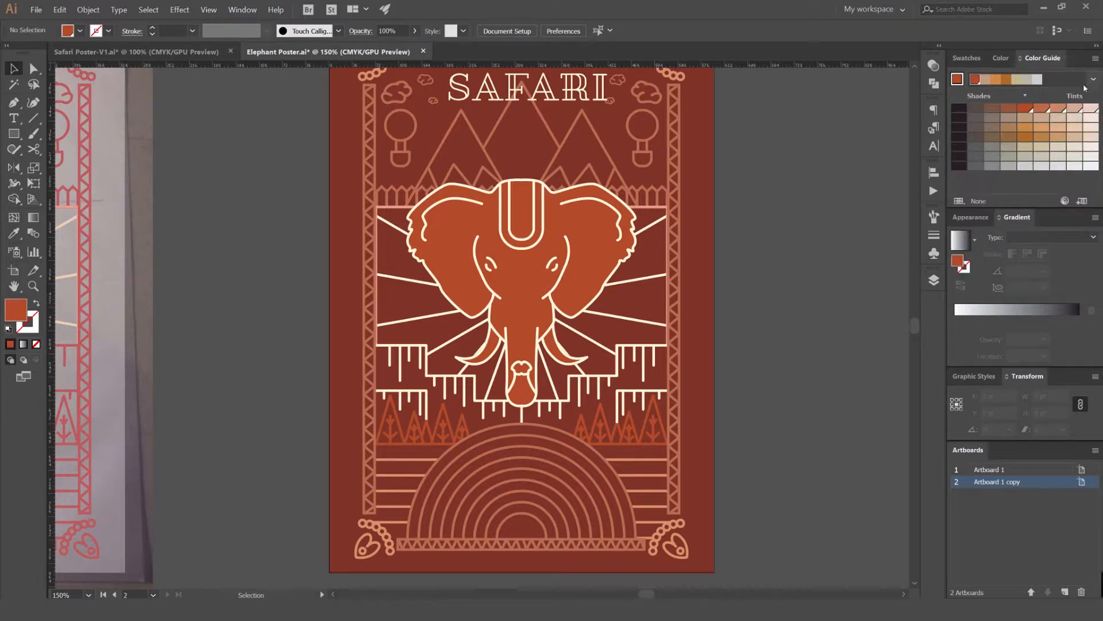
left_click(1093, 79)
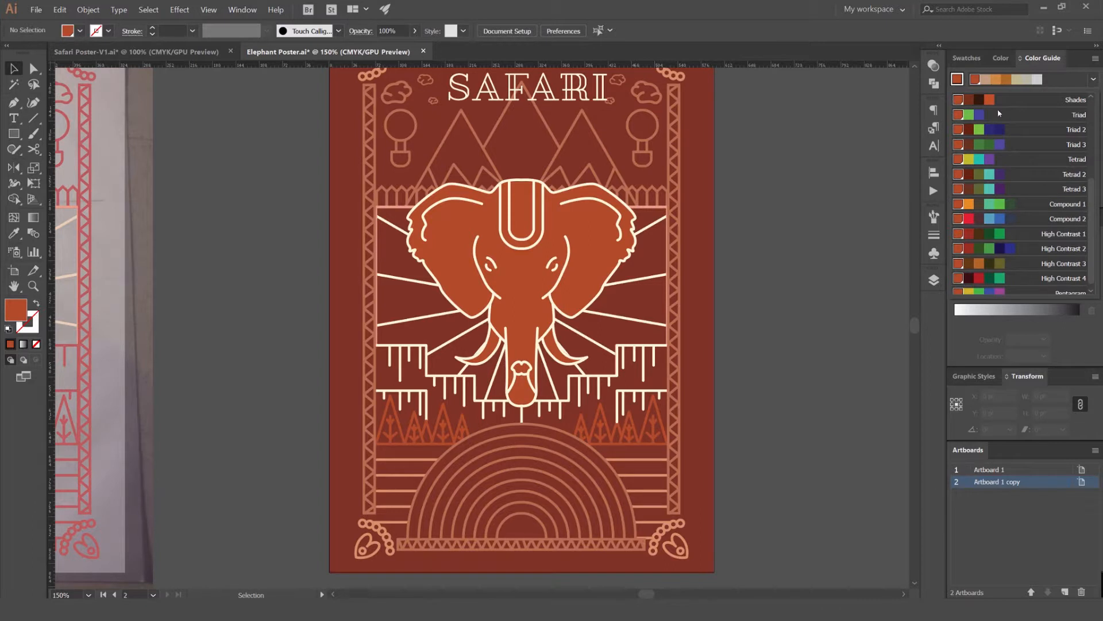
scroll(1011, 144, "up", 3)
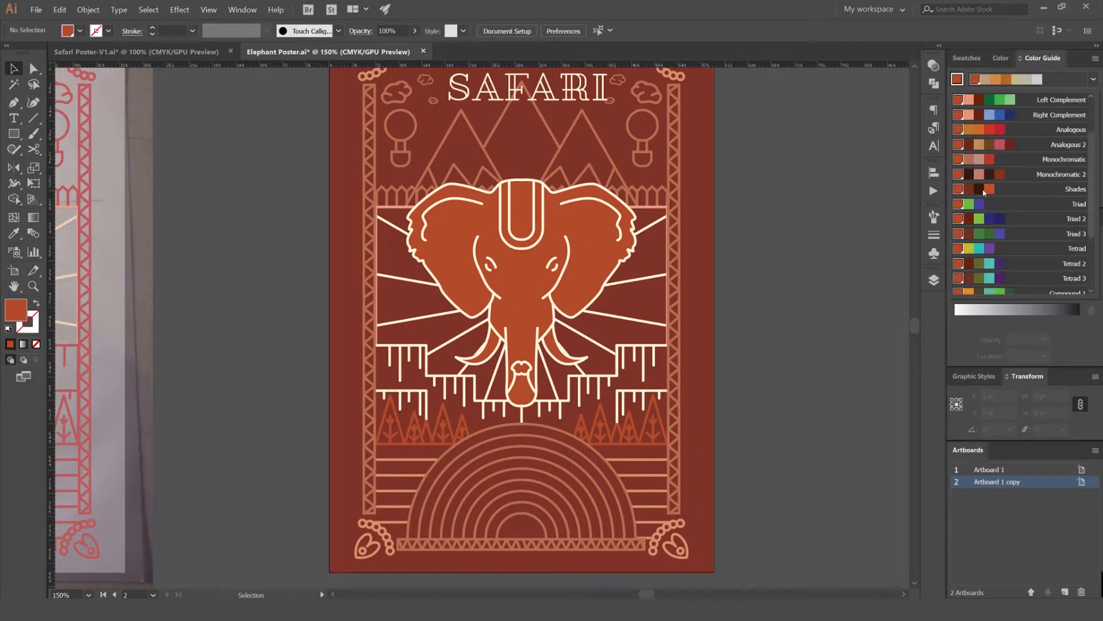
left_click(1064, 190)
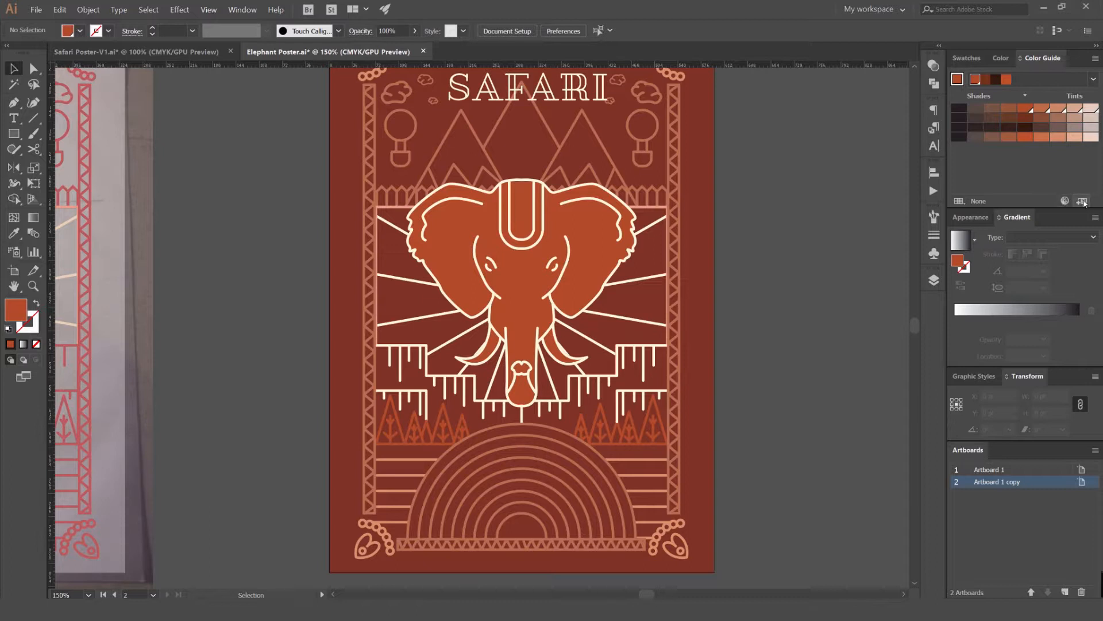
left_click(967, 58)
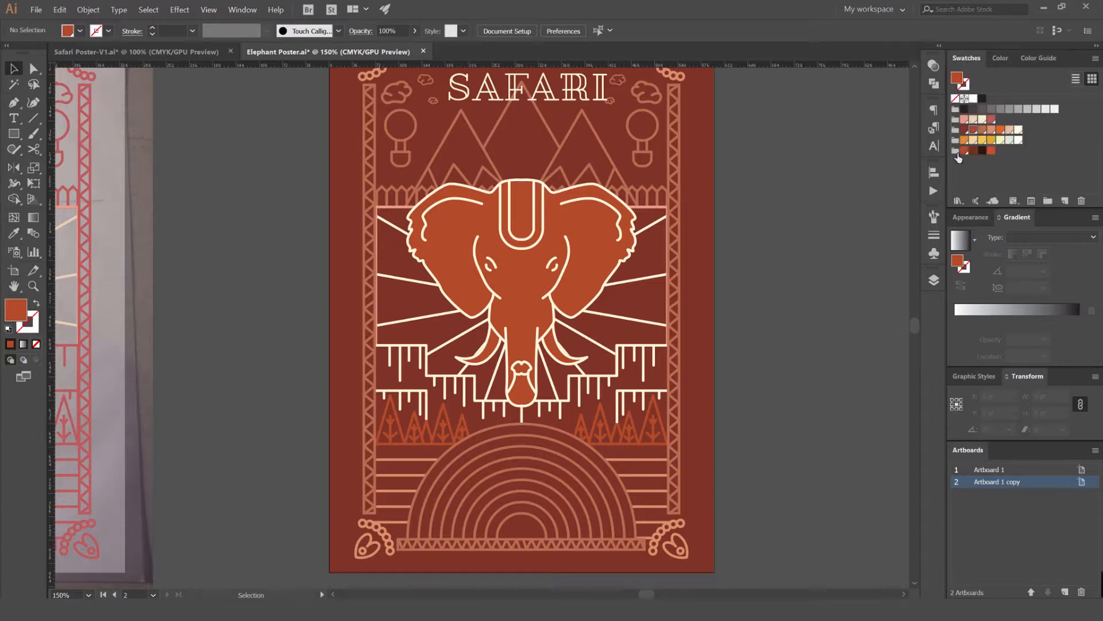
Try the saved Shades swatches, including the very dark brown, as the elephant's fill and return it to the burnt-orange swatch.
left_click(622, 230)
left_click(975, 151)
left_click(983, 151)
left_click(991, 151)
key("ctrl+shift+a")
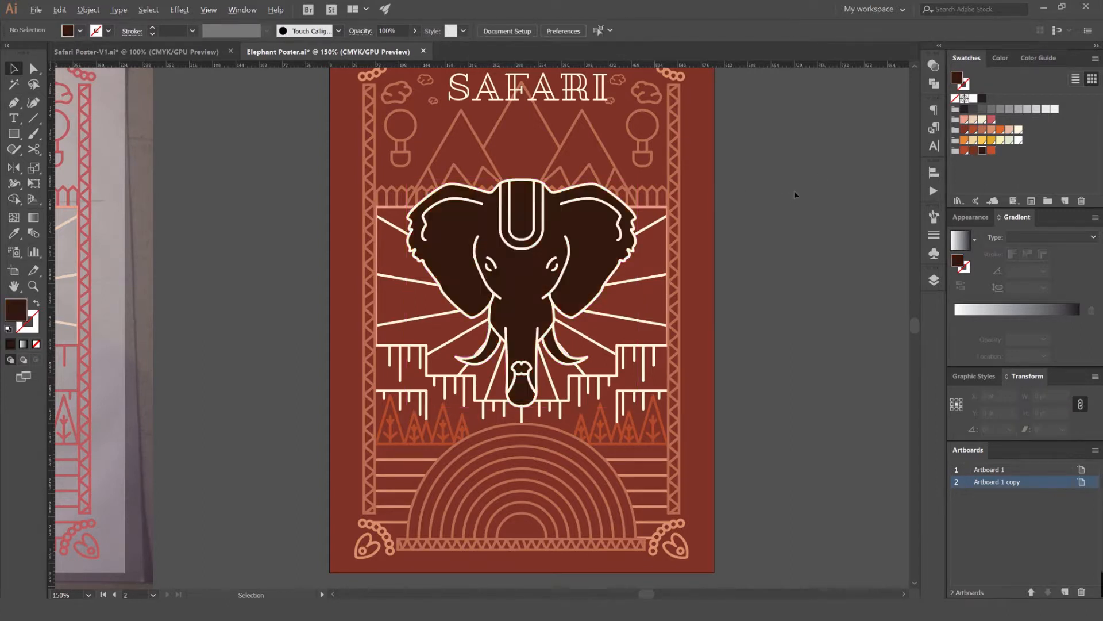
scroll(785, 199, "down", 4)
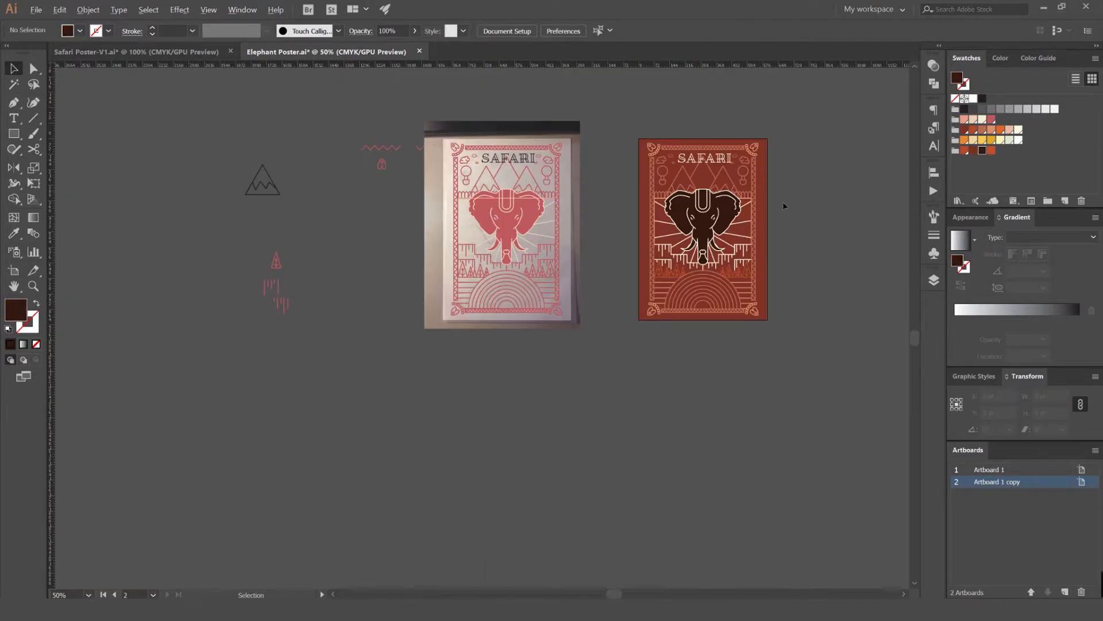
scroll(678, 221, "up", 4)
left_click(973, 151)
left_click(964, 151)
left_click(803, 221)
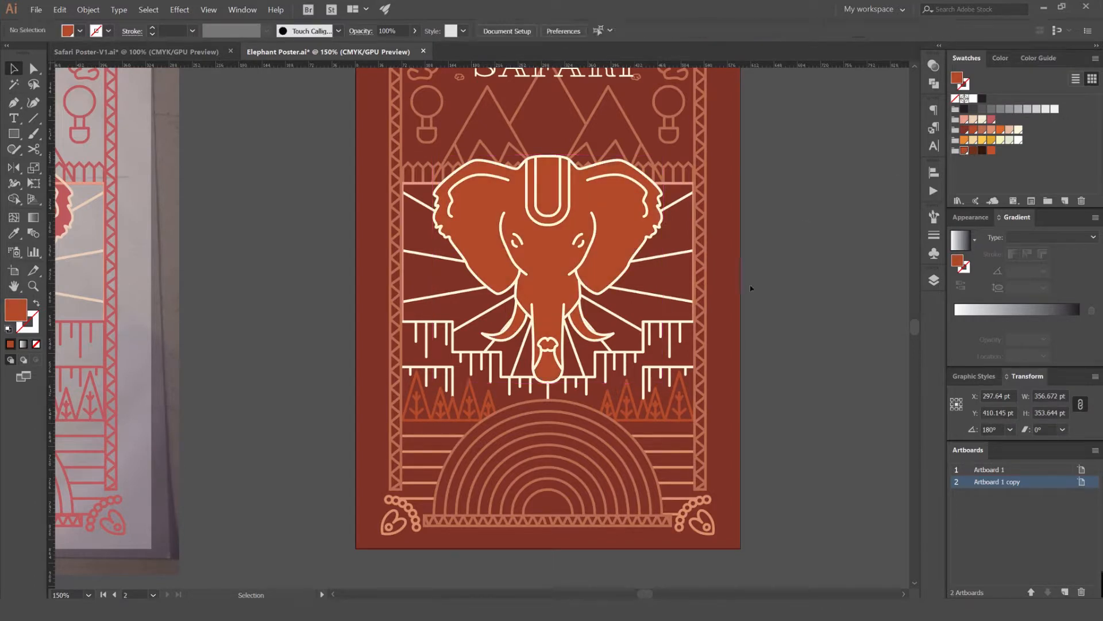
Examine the recolored poster as a whole, and its mountains, title and top border up close.
scroll(756, 256, "down", 3)
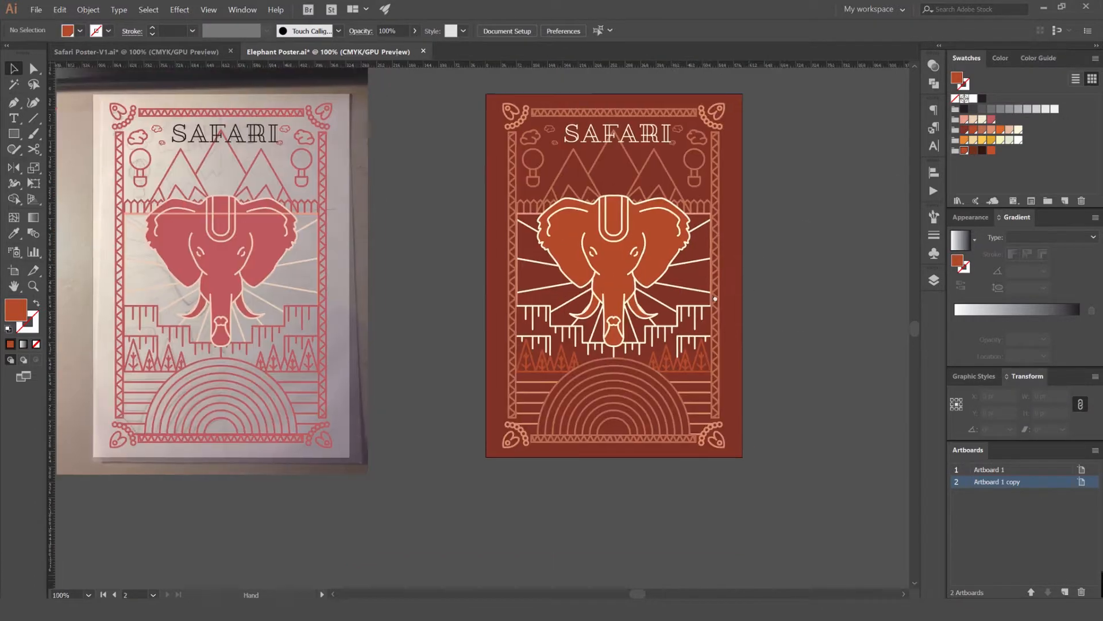
scroll(712, 305, "up", 5)
scroll(575, 238, "up", 2)
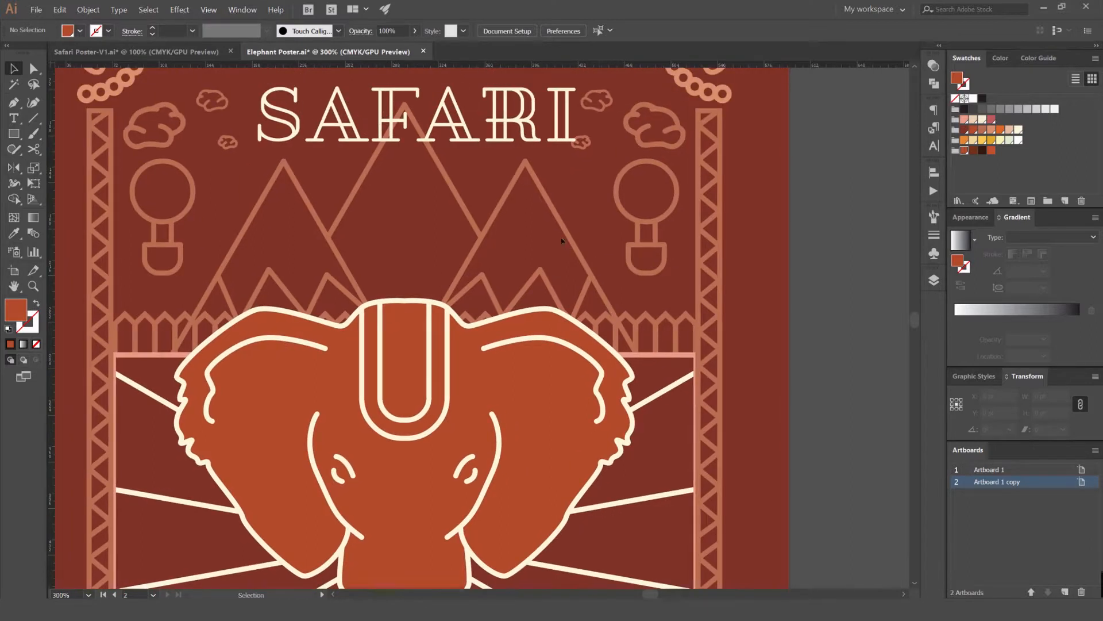
left_click_drag(402, 207, 478, 243)
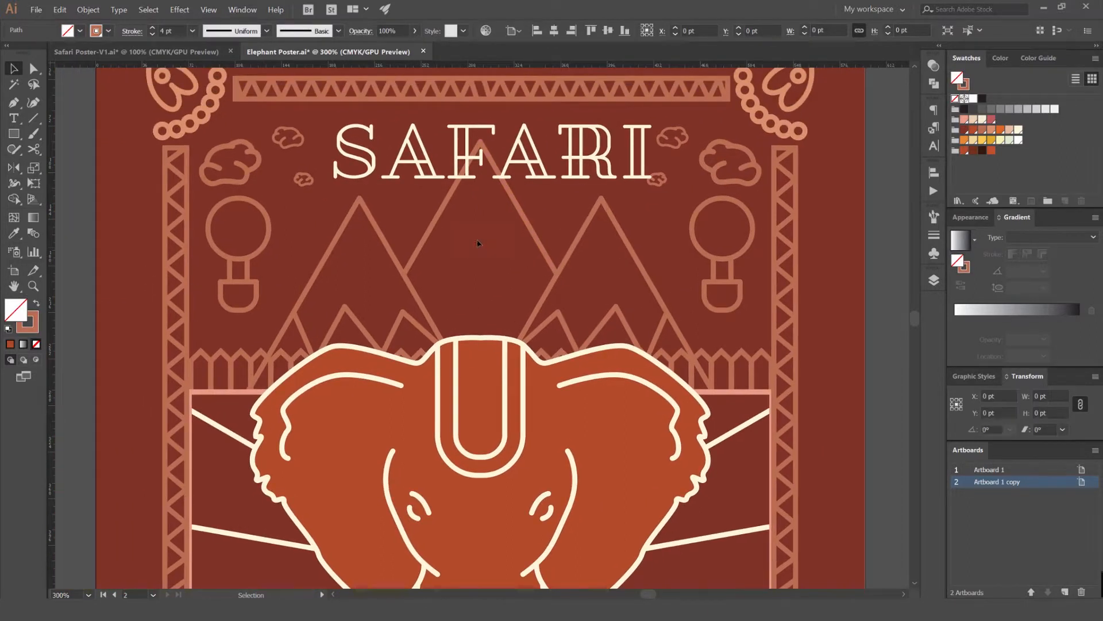
left_click(473, 230)
scroll(473, 229, "down", 2)
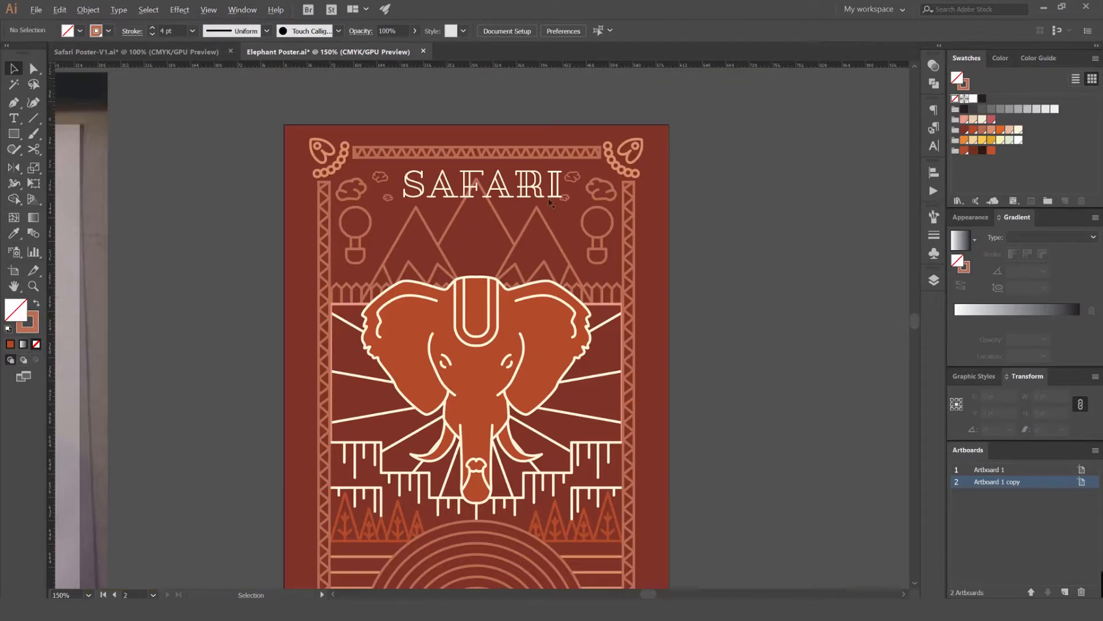
left_click(559, 154)
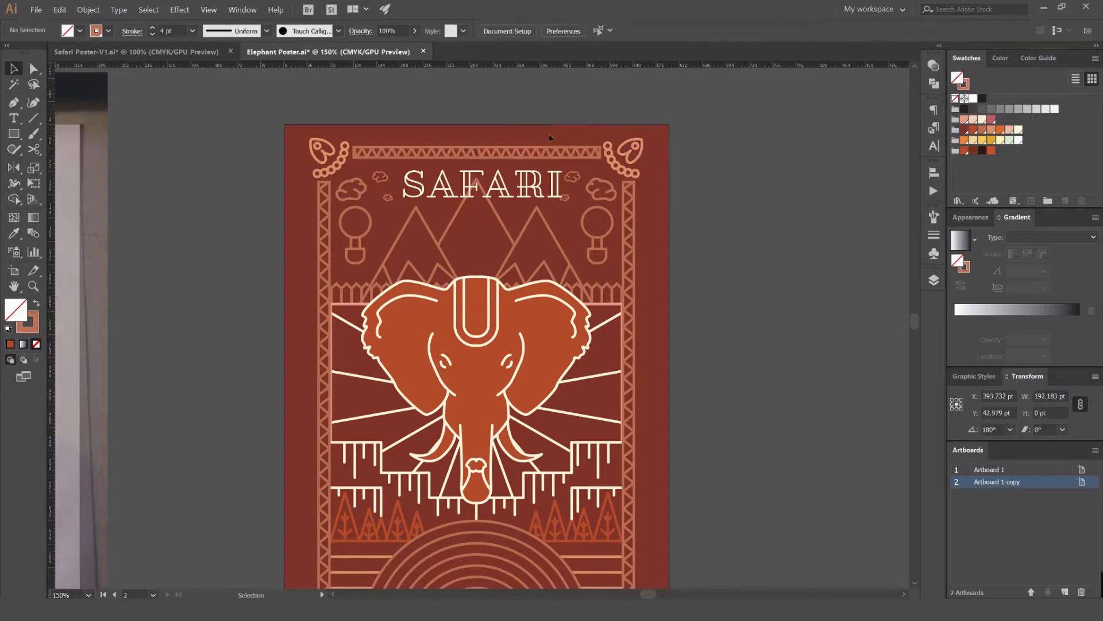
left_click(487, 141)
Try the orange swatch as the stroke of the top border's zigzag, and undo the color change.
scroll(486, 141, "up", 2)
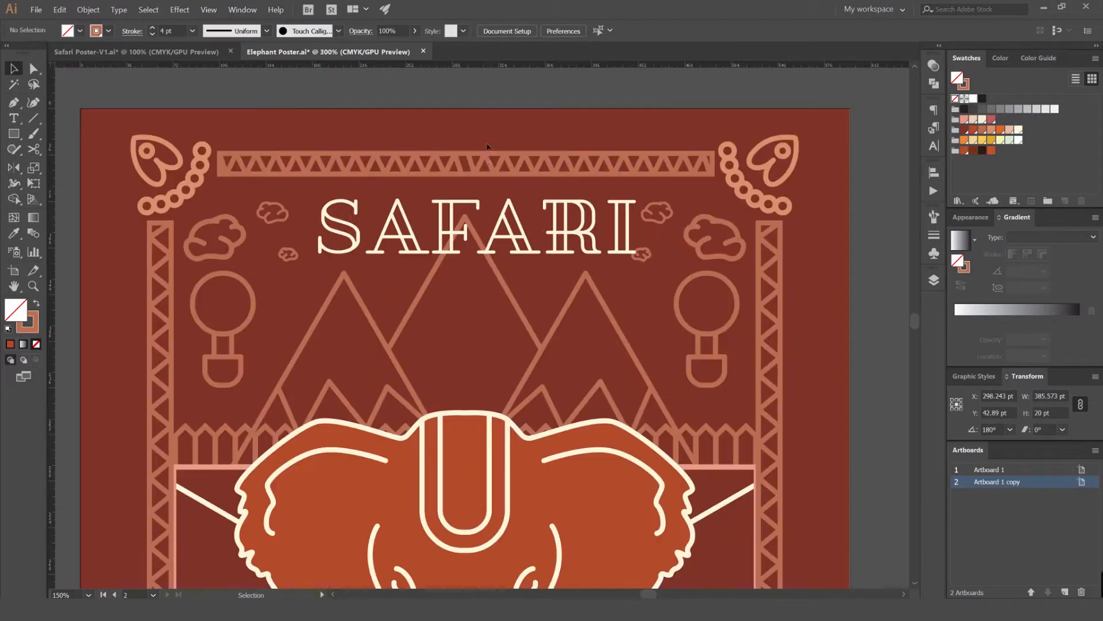
left_click(428, 166)
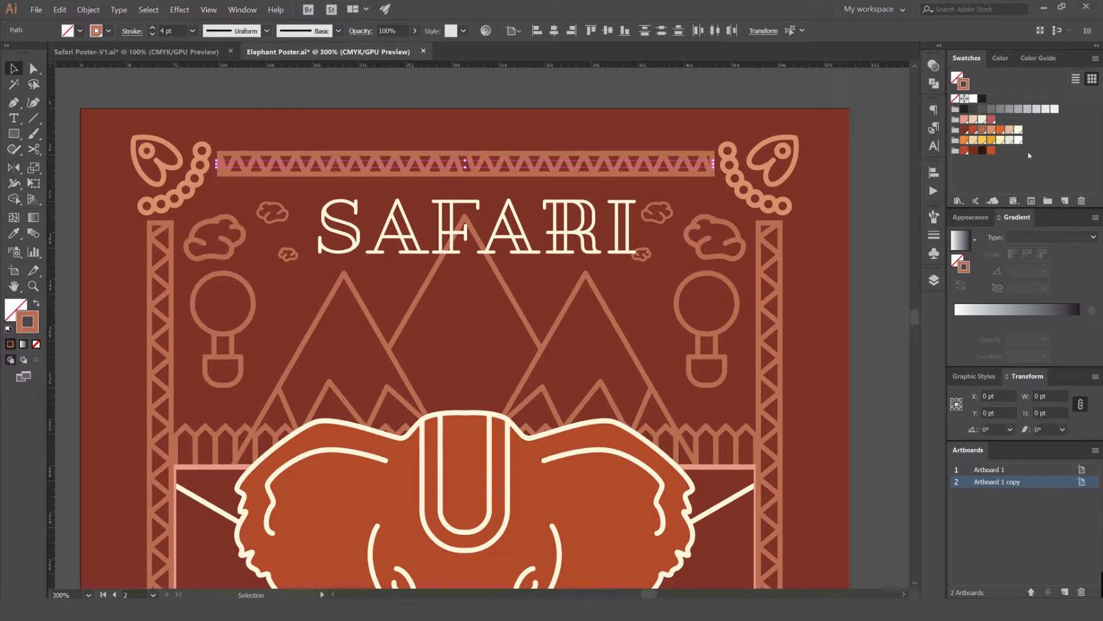
left_click(992, 130)
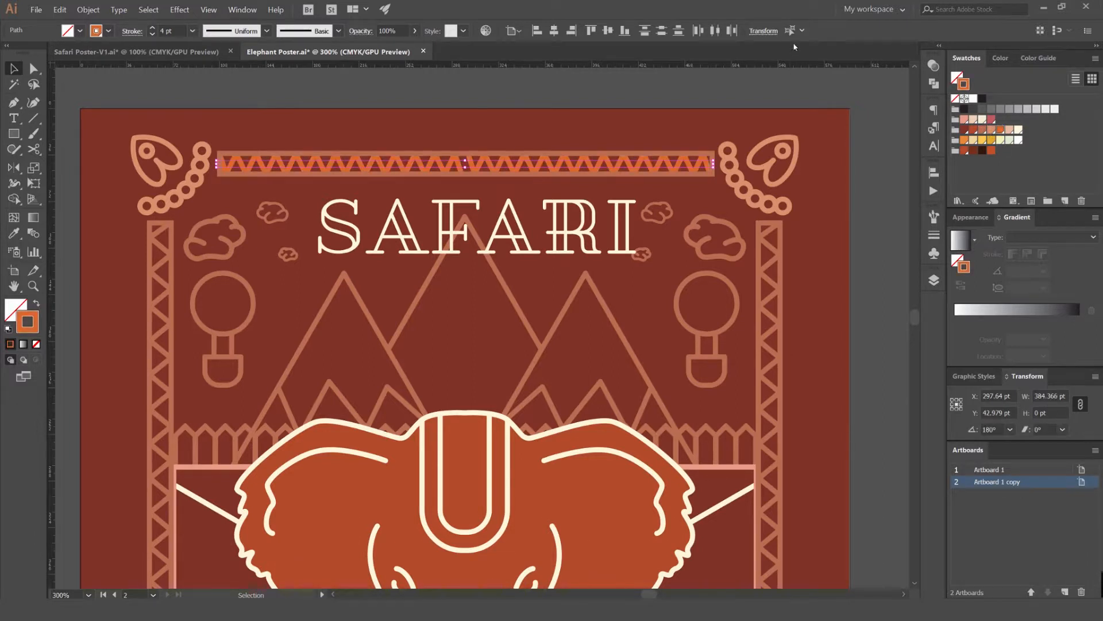
left_click(146, 10)
mouse_move(169, 105)
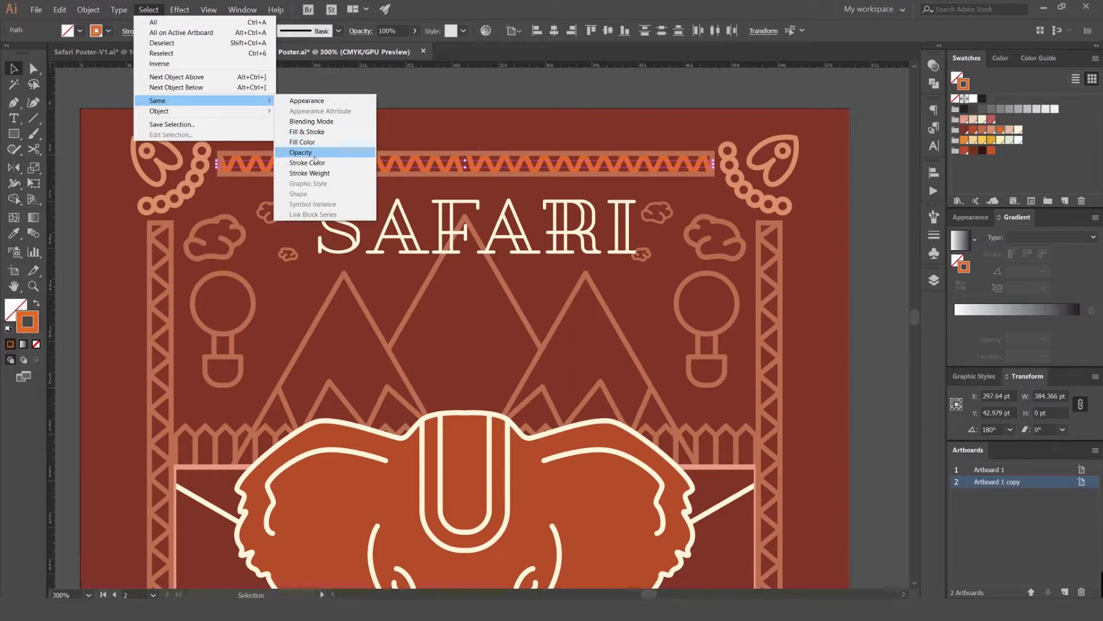
left_click(315, 163)
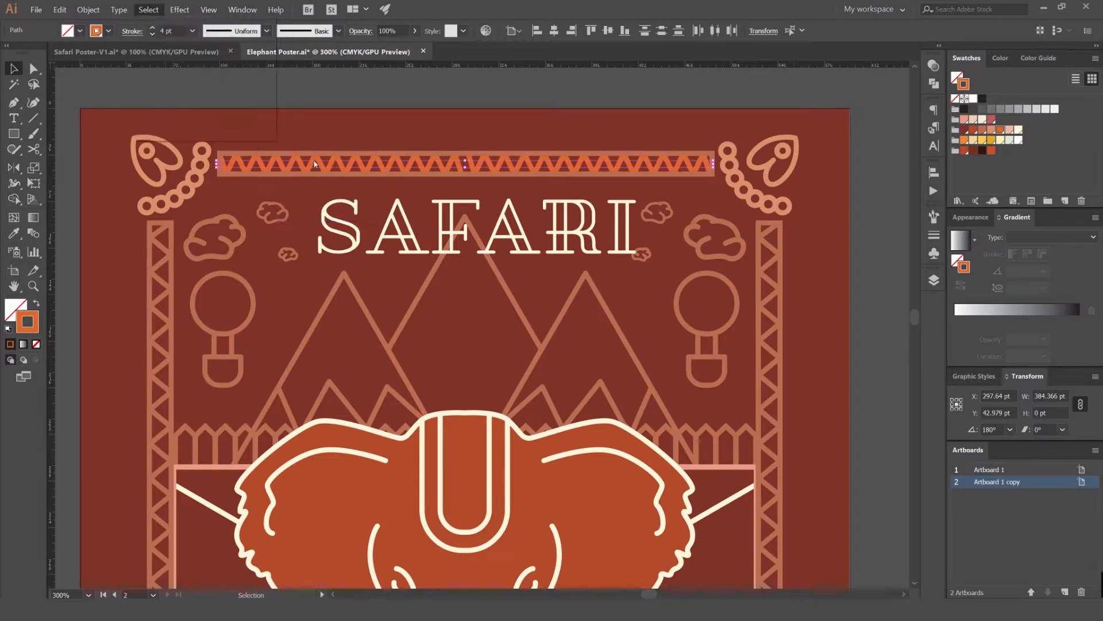
left_click(548, 132)
key("ctrl+z")
key("ctrl+z")
Try the red-orange Shades swatch on all lines sharing the top zigzag's stroke color, and undo it.
left_click(600, 167)
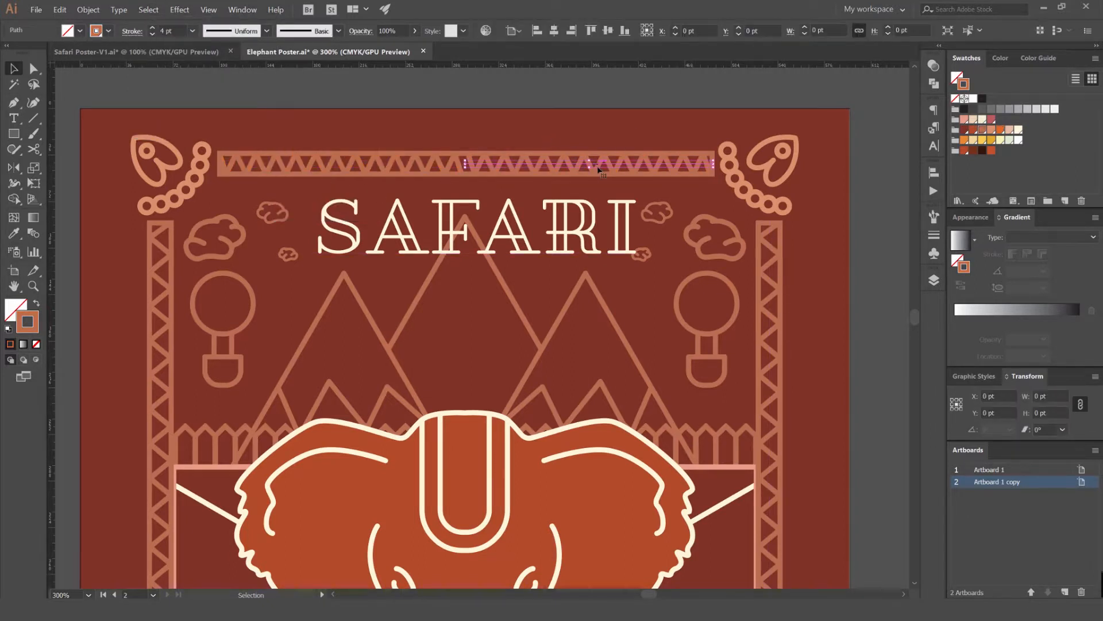
left_click(148, 10)
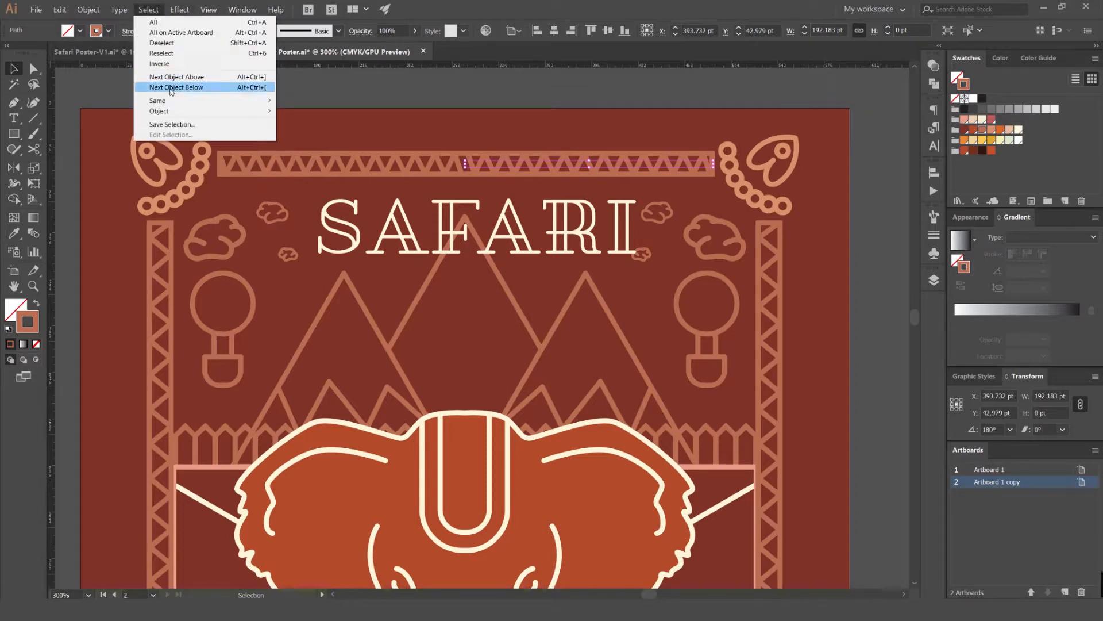
mouse_move(172, 101)
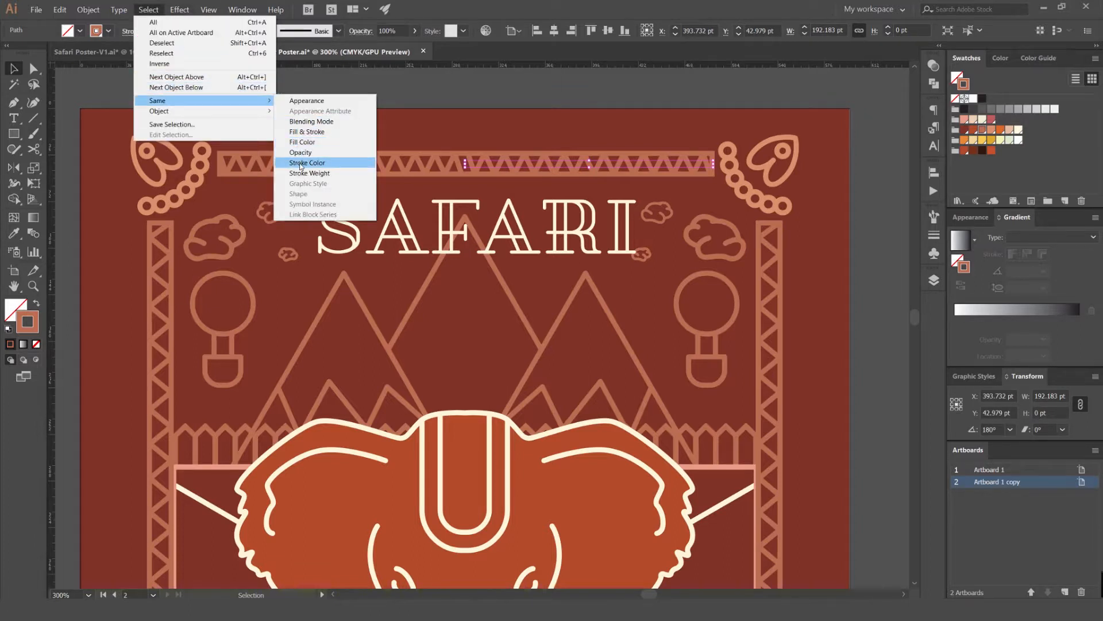
left_click(304, 164)
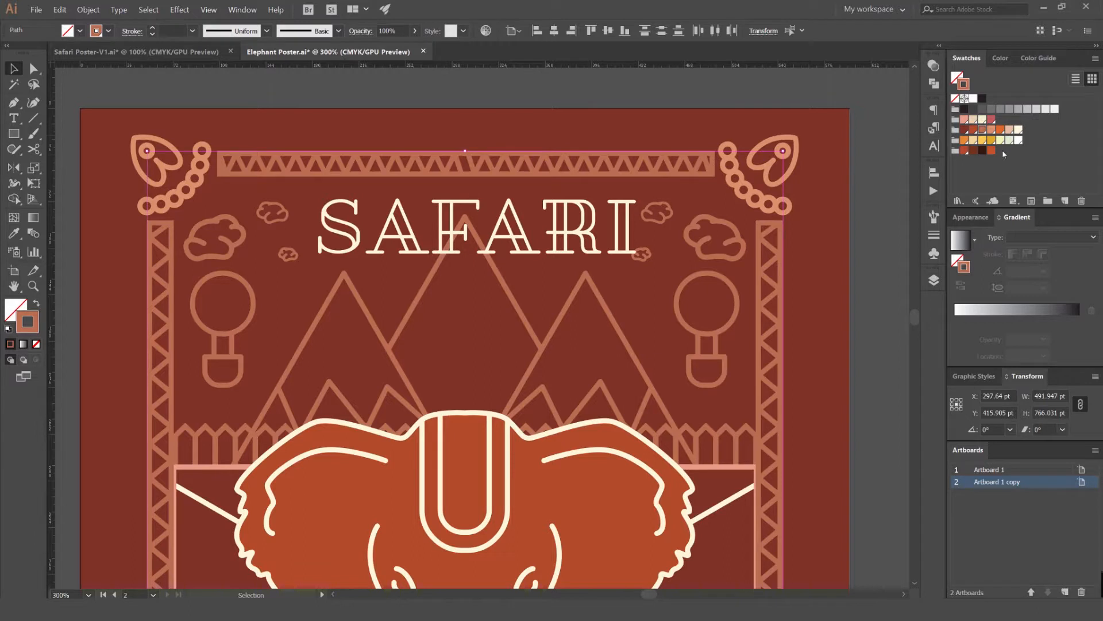
key("ctrl+1")
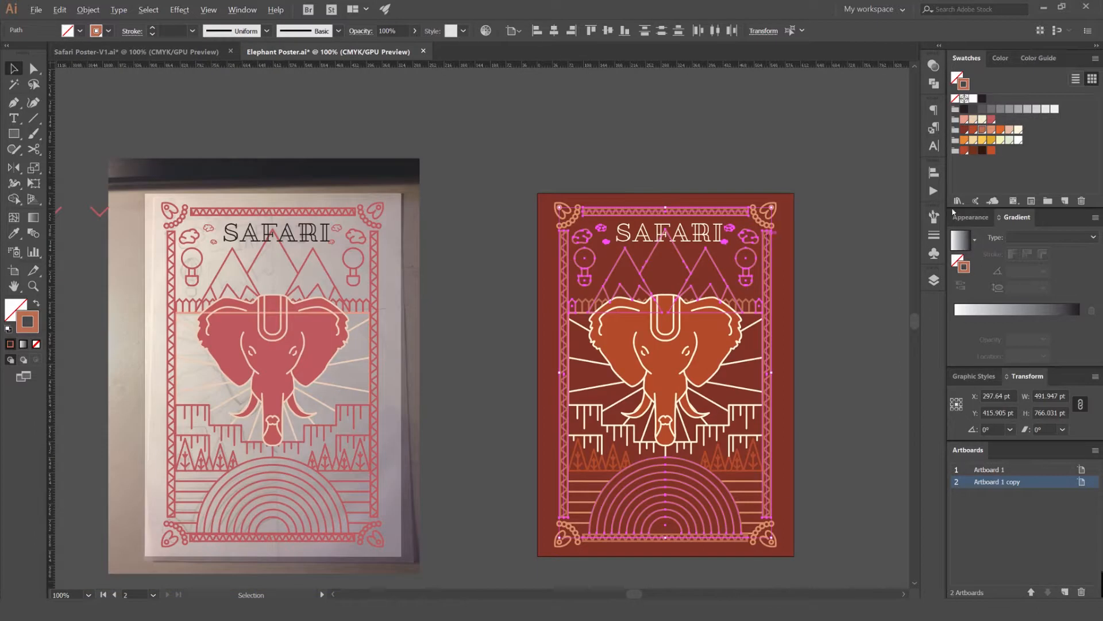
left_click(992, 150)
left_click(841, 153)
key("ctrl+z")
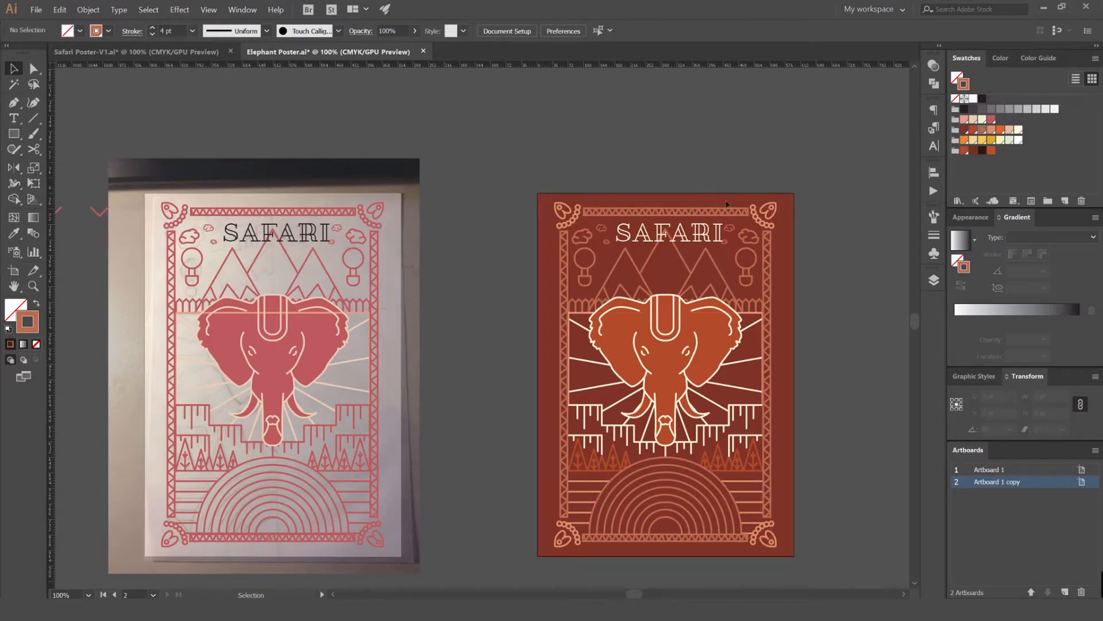
Set the stroke of the top and side border frames, their zigzags and the horizon line to the red-orange Shades swatch.
scroll(697, 206, "up", 2)
left_click(679, 226)
left_click_drag(800, 256, 553, 119)
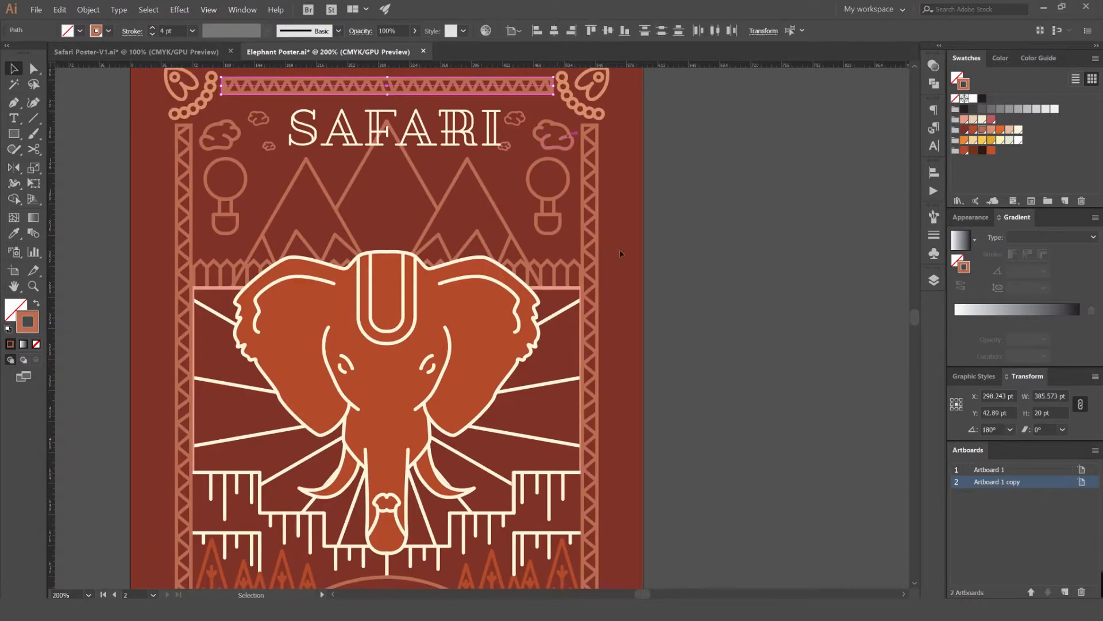
left_click(592, 432, "shift")
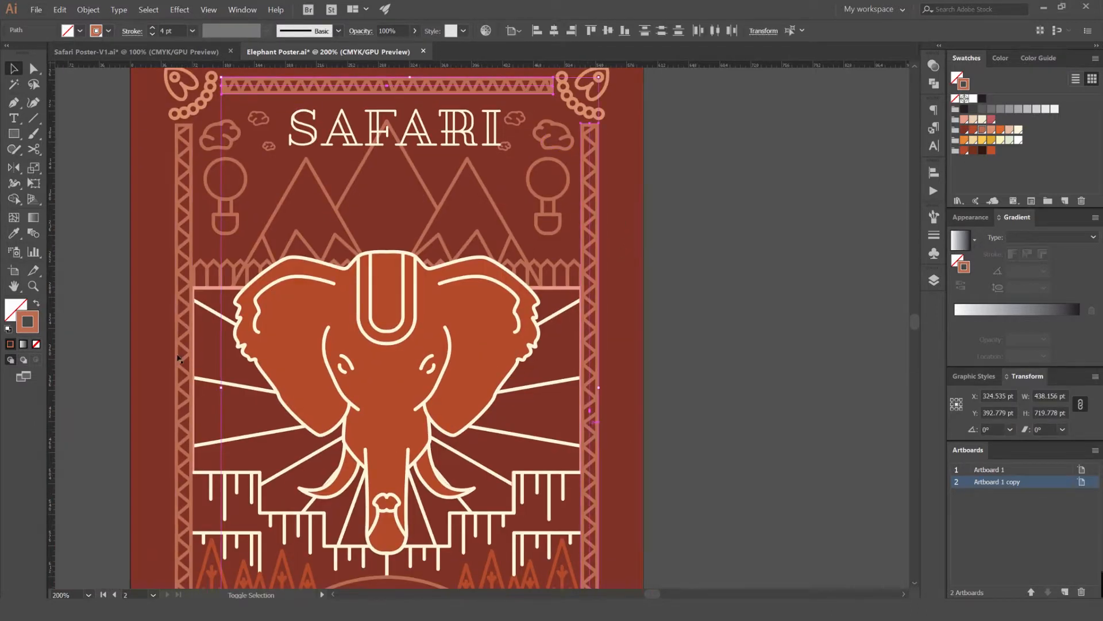
left_click(175, 435, "shift")
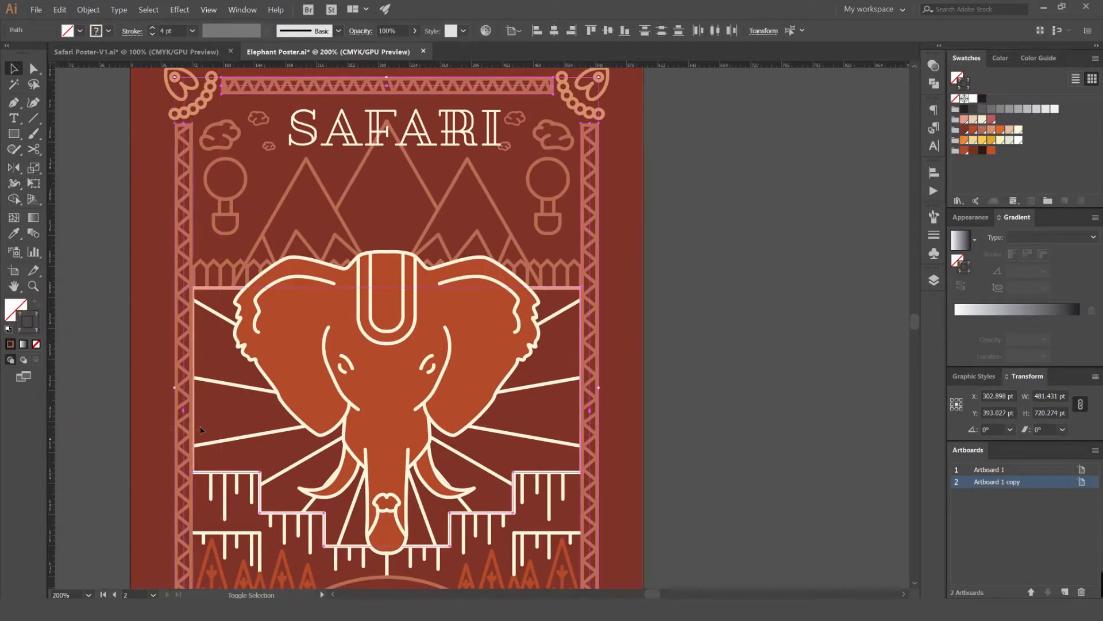
left_click(992, 152)
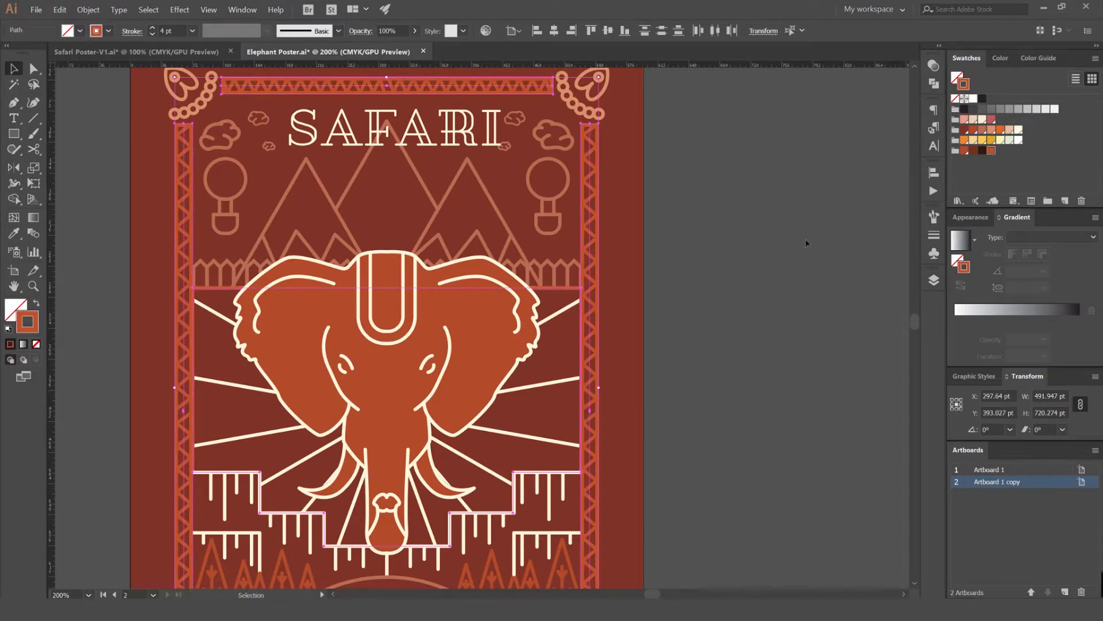
left_click(754, 228)
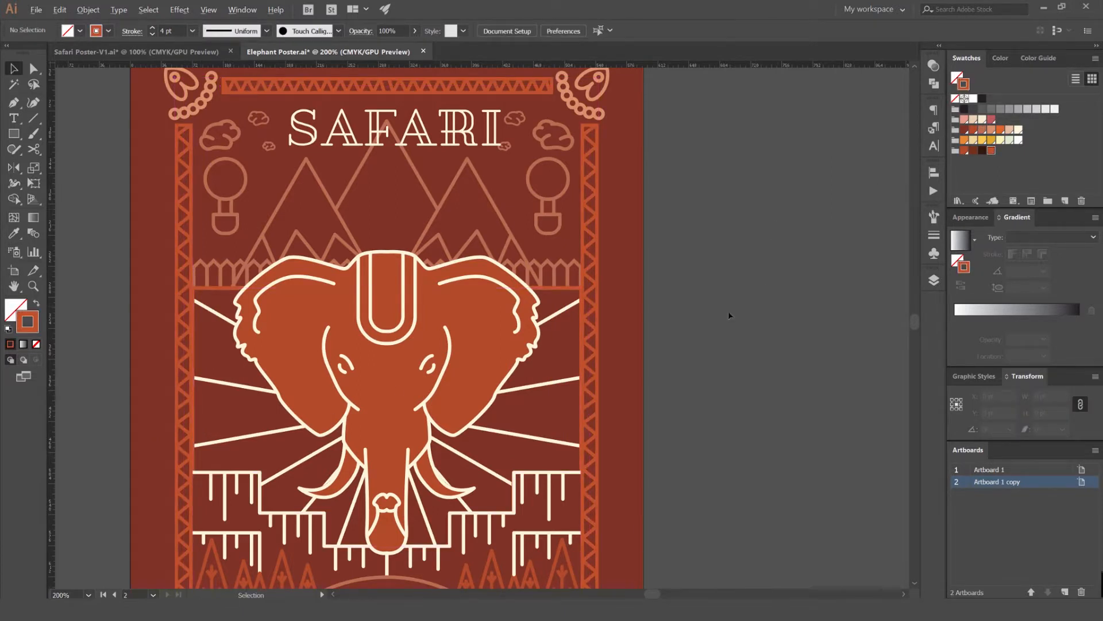
scroll(725, 313, "down", 1)
left_click_drag(713, 348, 675, 184)
scroll(672, 185, "down", 2)
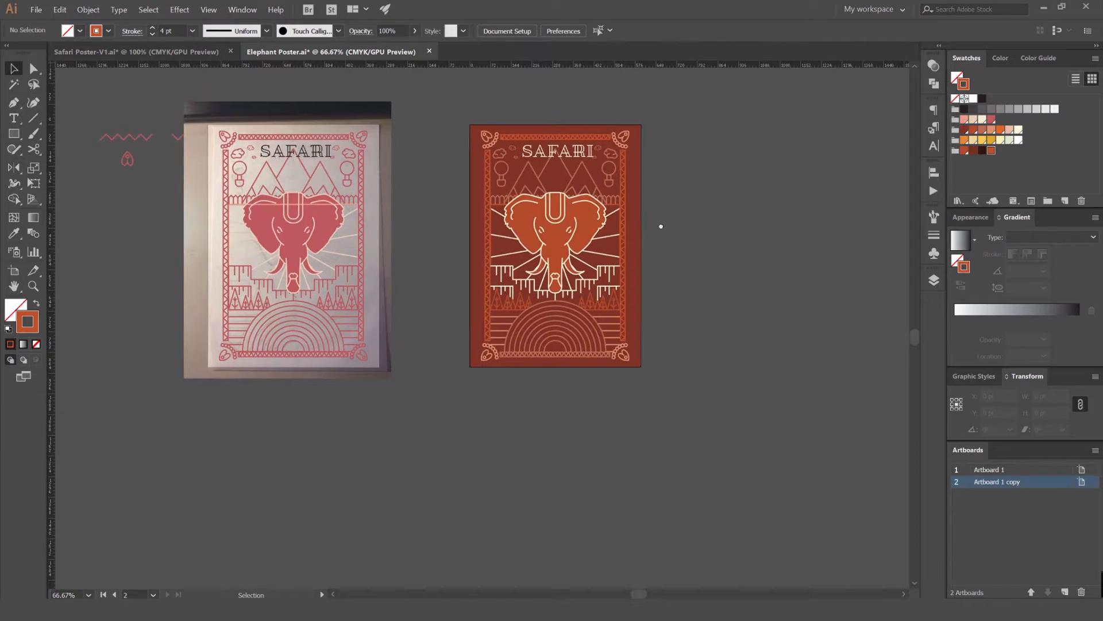
scroll(615, 171, "up", 2)
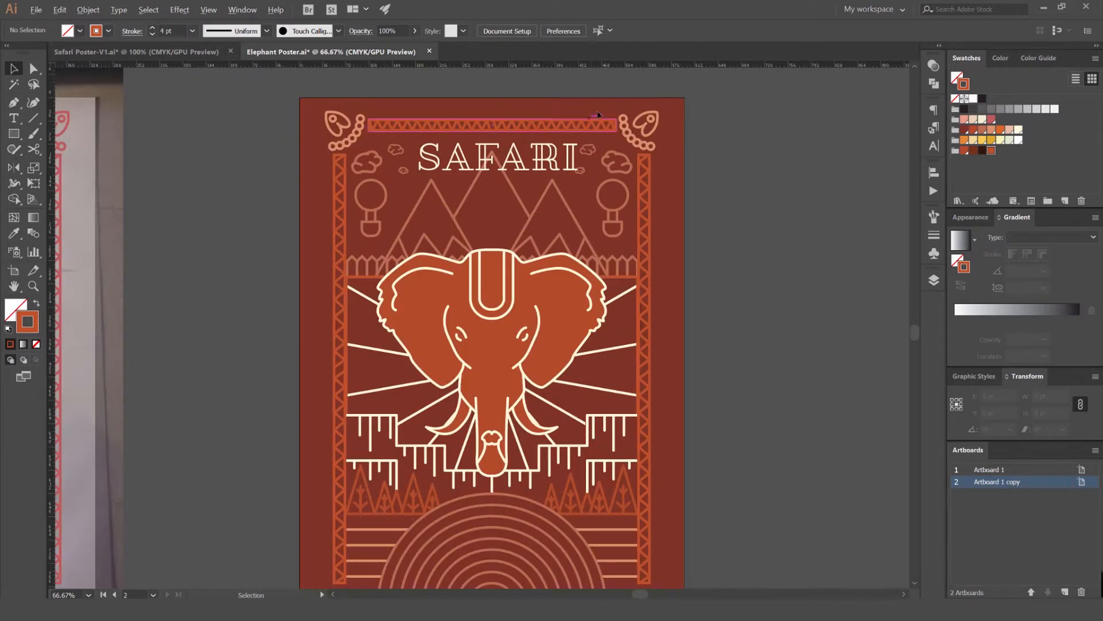
Try the golden-yellow swatch as the stroke of the top border's frame and both of its zigzags.
left_click(557, 137)
left_click(982, 139)
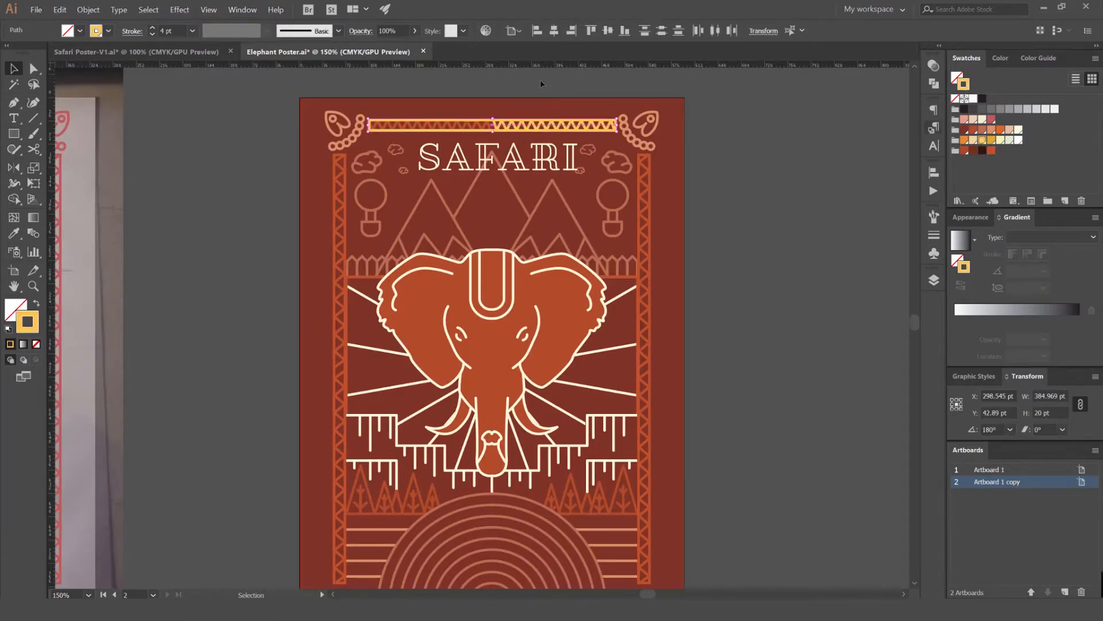
left_click(540, 80)
key("ctrl+z")
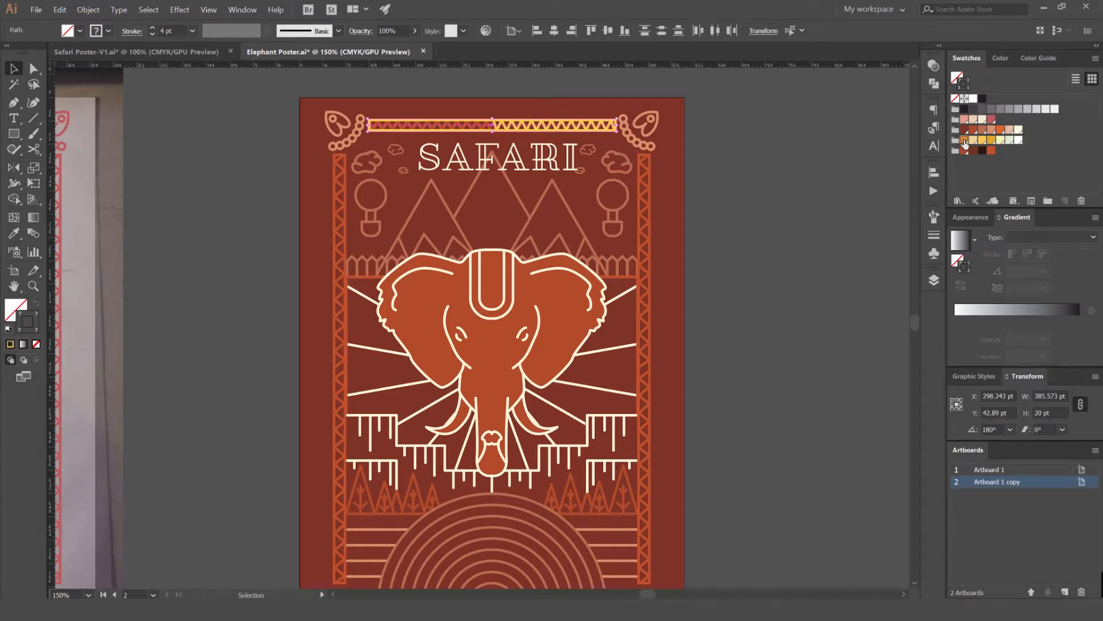
left_click(964, 141)
left_click(982, 140)
left_click(783, 111)
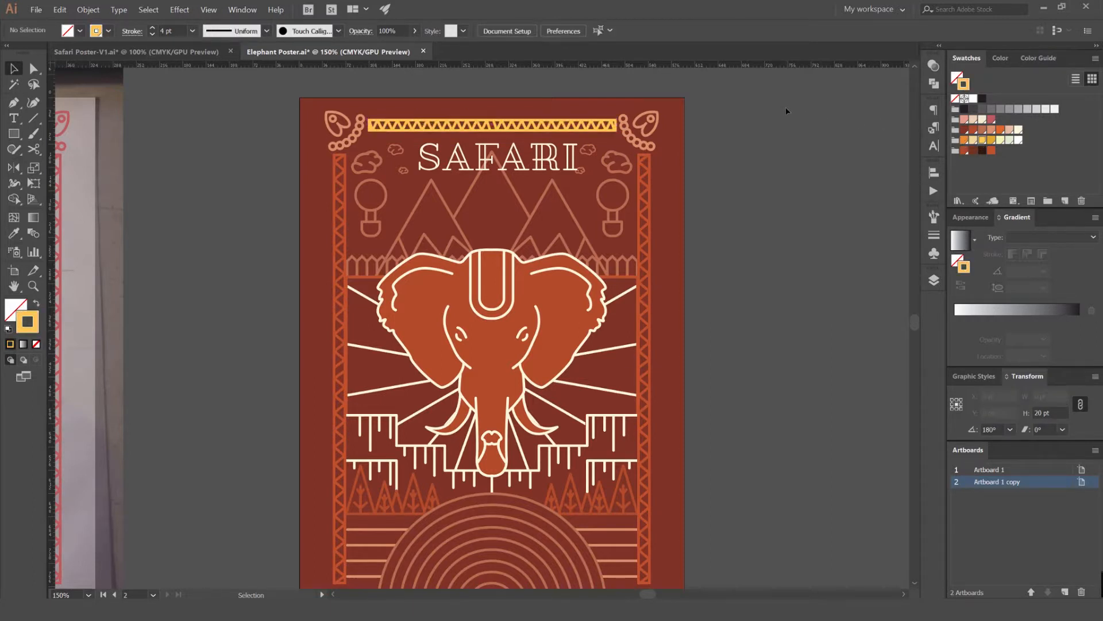
Set the stroke of the right side border and the whole top border to the pale yellow swatch.
left_click_drag(640, 237, 637, 240)
left_click(982, 140)
left_click(974, 140)
left_click(773, 189)
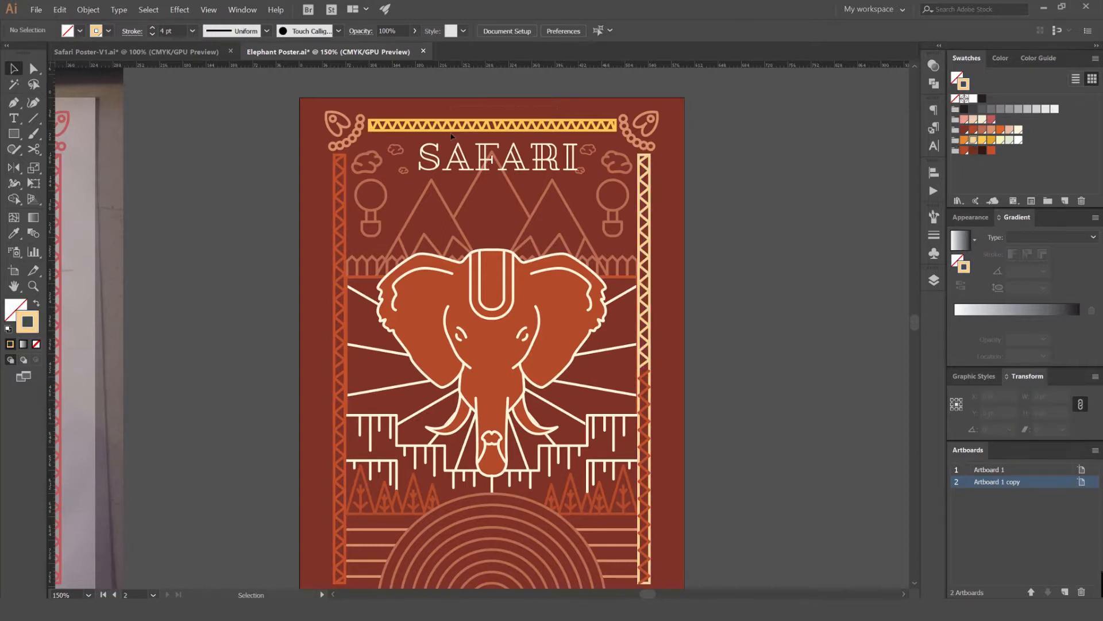
left_click_drag(451, 135, 450, 136)
left_click(974, 140)
left_click(719, 210)
scroll(720, 210, "down", 2)
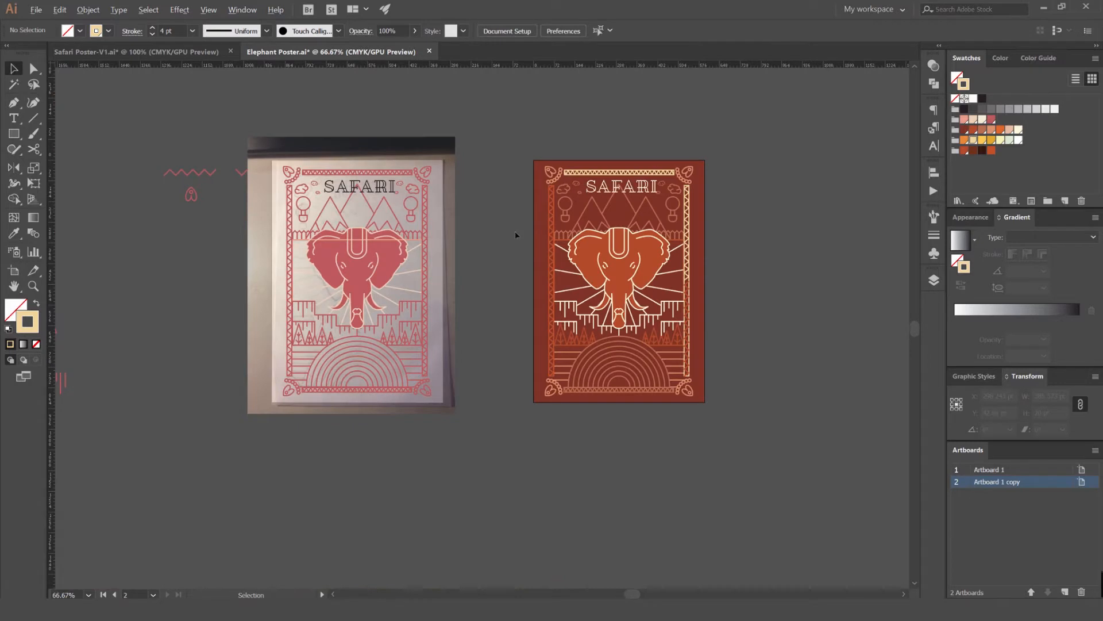
scroll(515, 231, "up", 2)
Set the stroke of the left side border and the right border's lower zigzag to the pale yellow swatch.
left_click(498, 343)
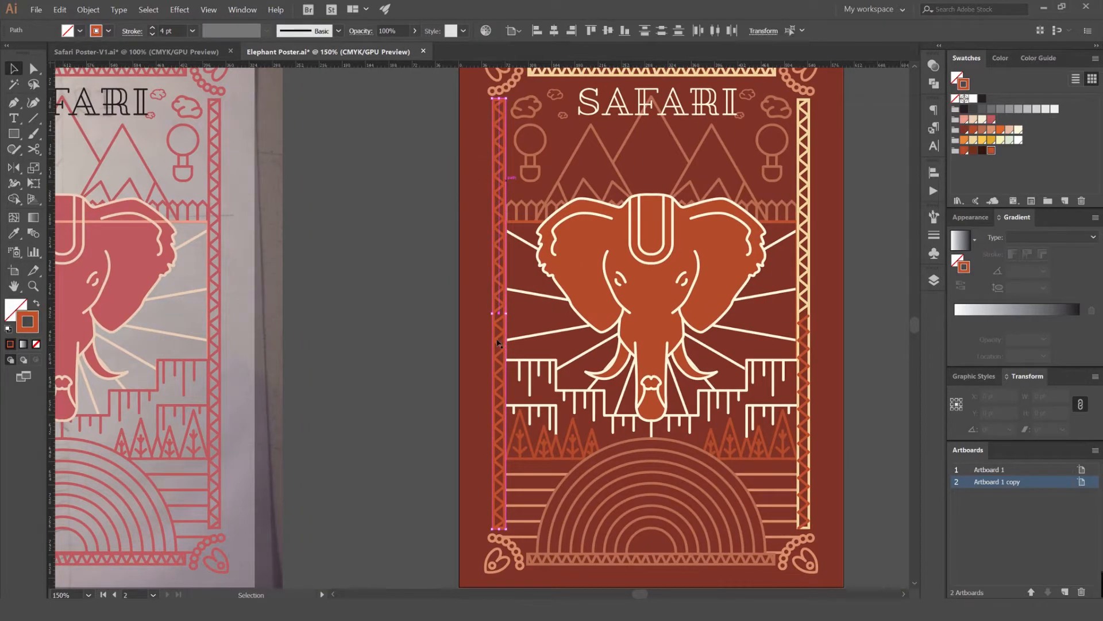
left_click(972, 141)
left_click(845, 178)
left_click_drag(845, 178, 709, 105)
left_click(667, 339)
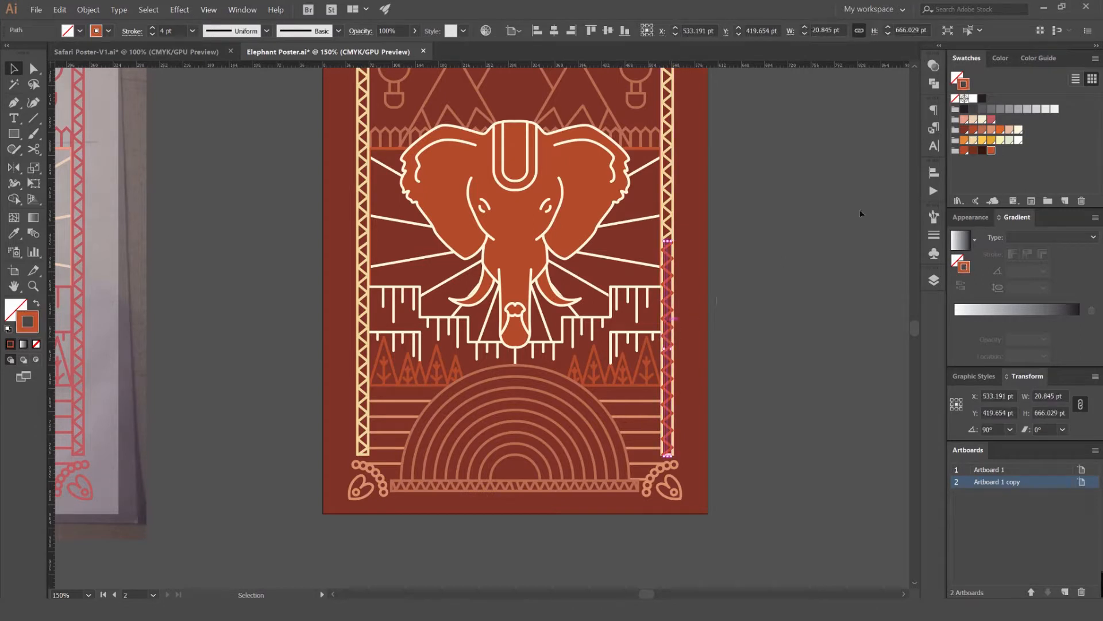
left_click(973, 141)
left_click(783, 256)
Set the stroke of both zigzags in the bottom border to the pale yellow swatch.
left_click_drag(579, 514, 613, 382)
scroll(608, 380, "up", 3)
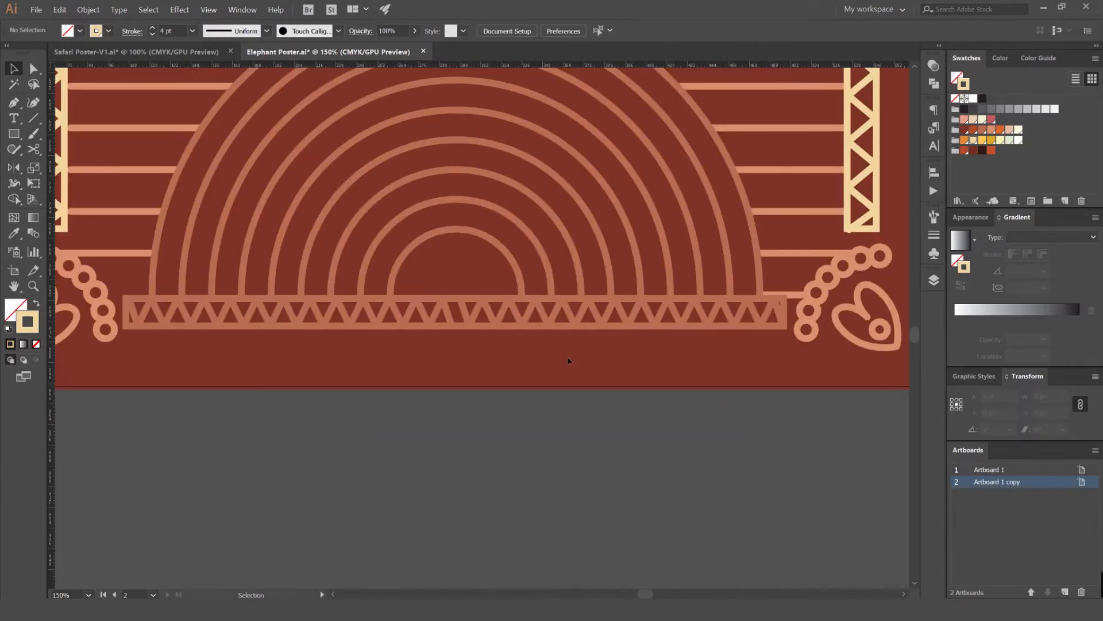
left_click(428, 315)
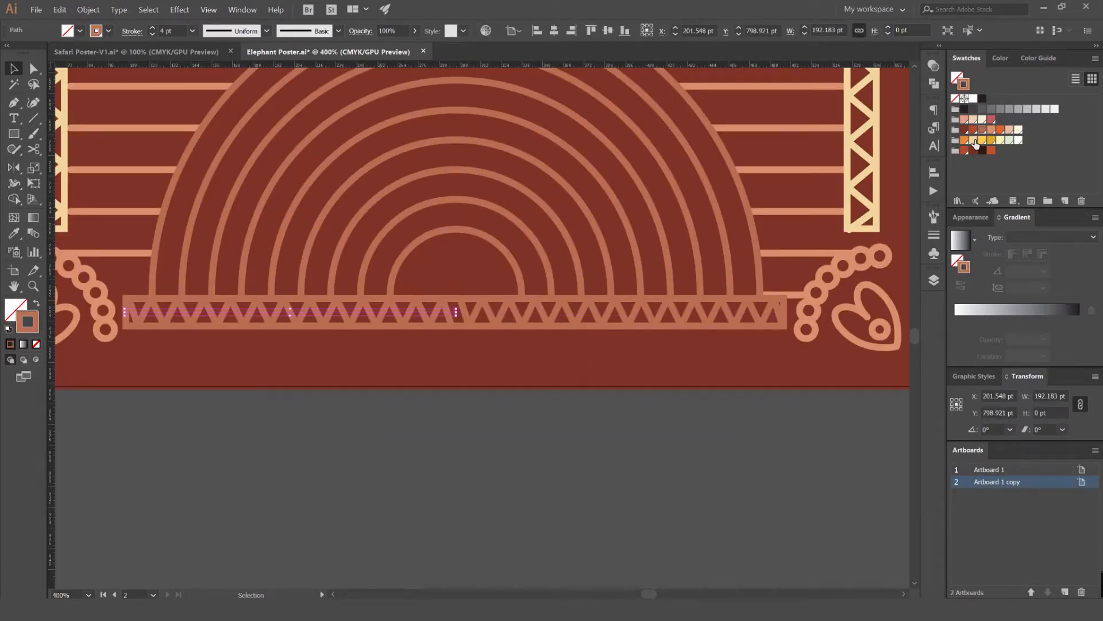
left_click(973, 141)
left_click(973, 142)
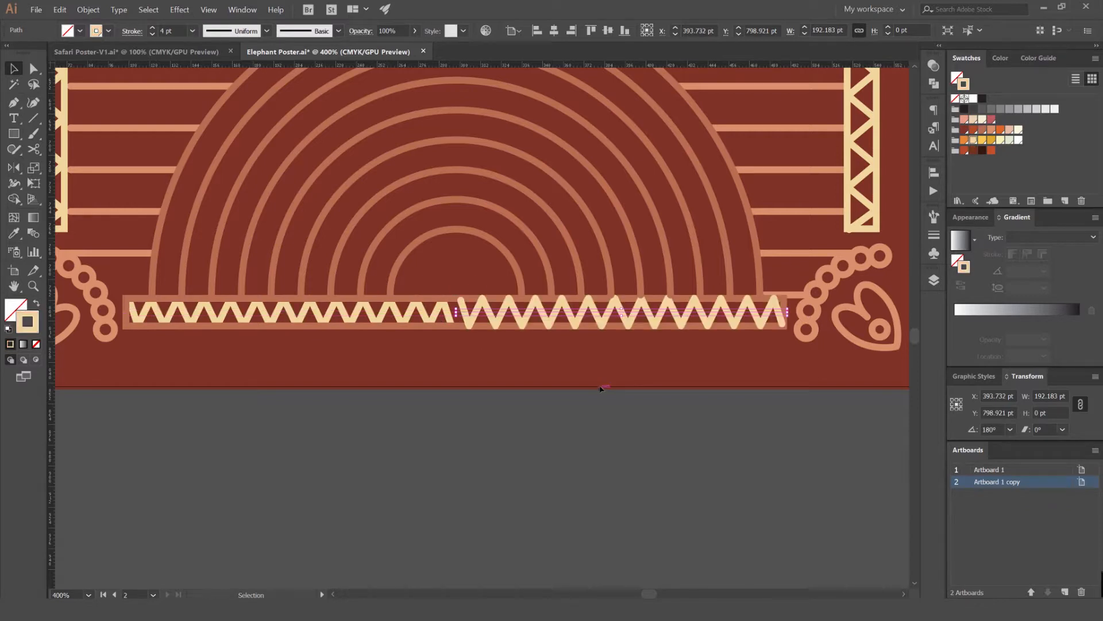
left_click(586, 389)
Shift the bottom border's frame slightly down and set its stroke to the pale yellow swatch.
left_click(458, 298)
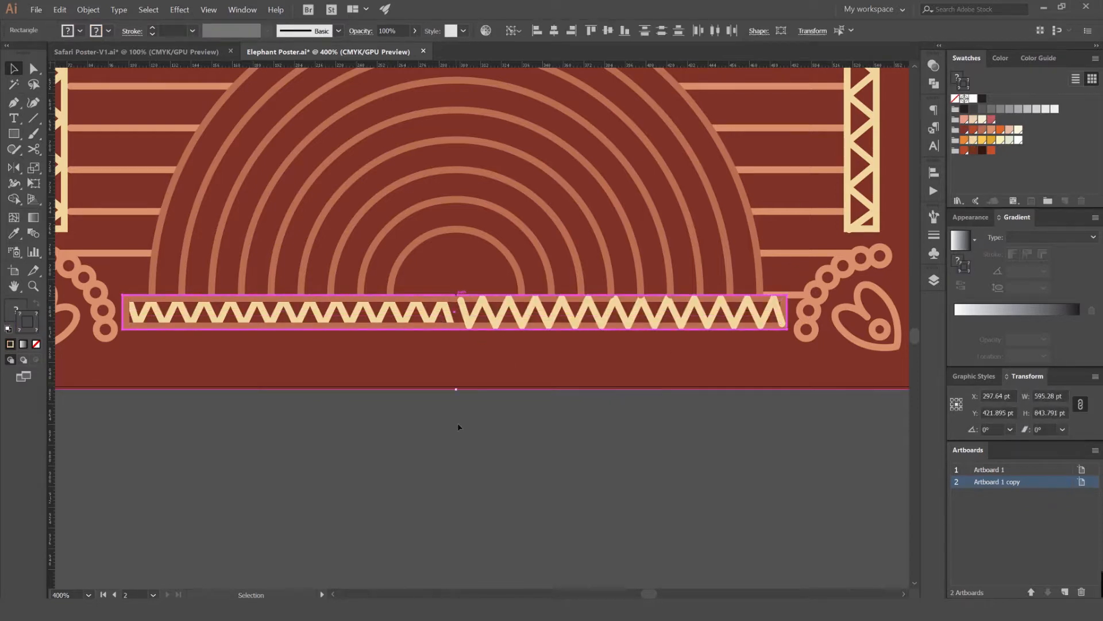
left_click(457, 402)
left_click_drag(453, 300, 452, 304)
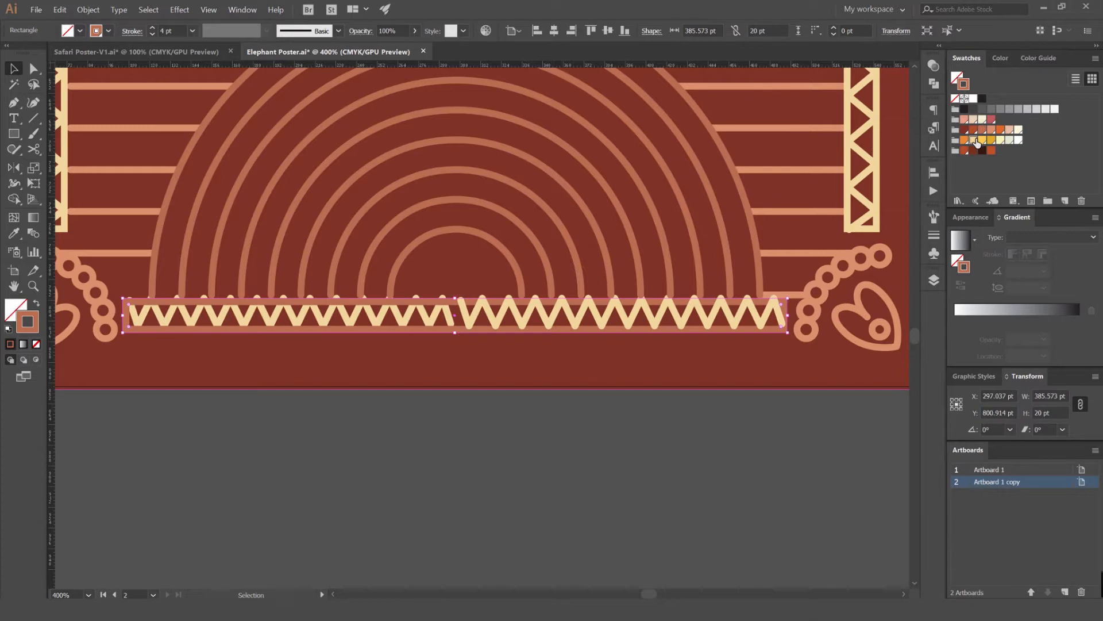
left_click(974, 140)
left_click(678, 456)
Move both bottom border zigzags down 2 pt into line with their frame.
left_click(468, 312)
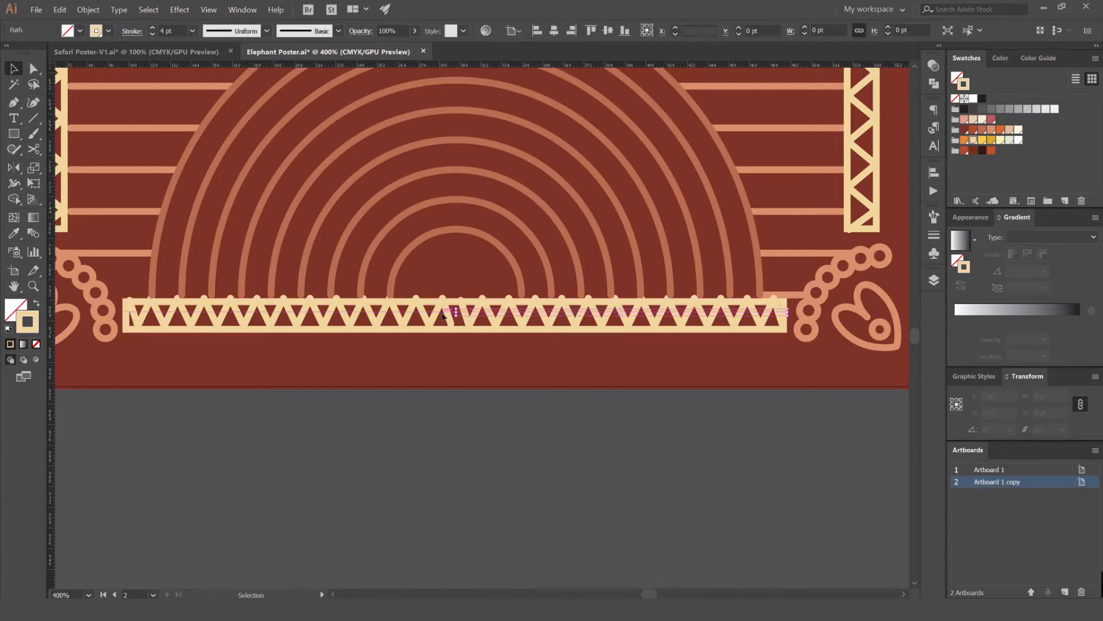
left_click(468, 312, "shift")
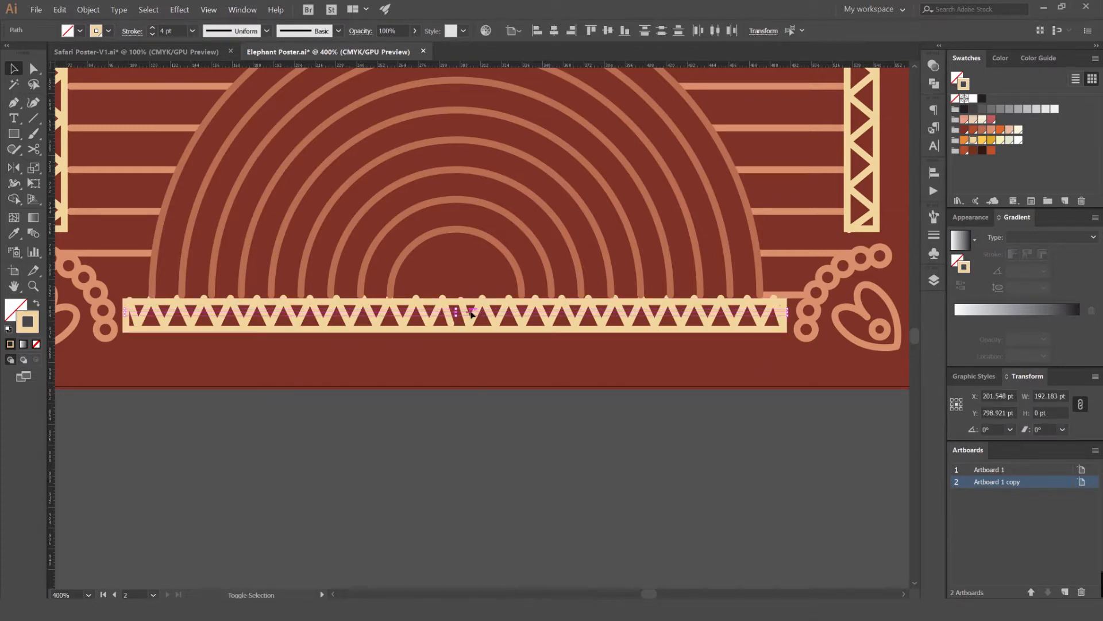
scroll(462, 309, "up", 2)
scroll(450, 312, "up", 2)
key("Down")
key("Down")
scroll(516, 320, "down", 3)
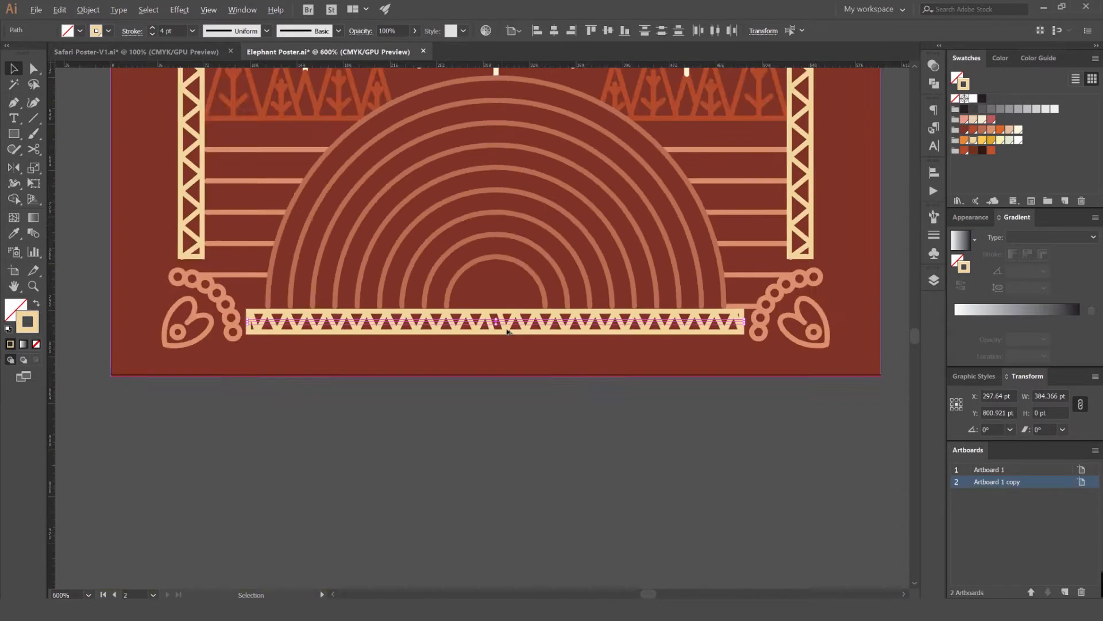
Compare the bottom frame's position by undoing and redoing its last change, and view the whole poster.
key("ctrl+shift+a")
left_click(474, 352)
key("ctrl+z")
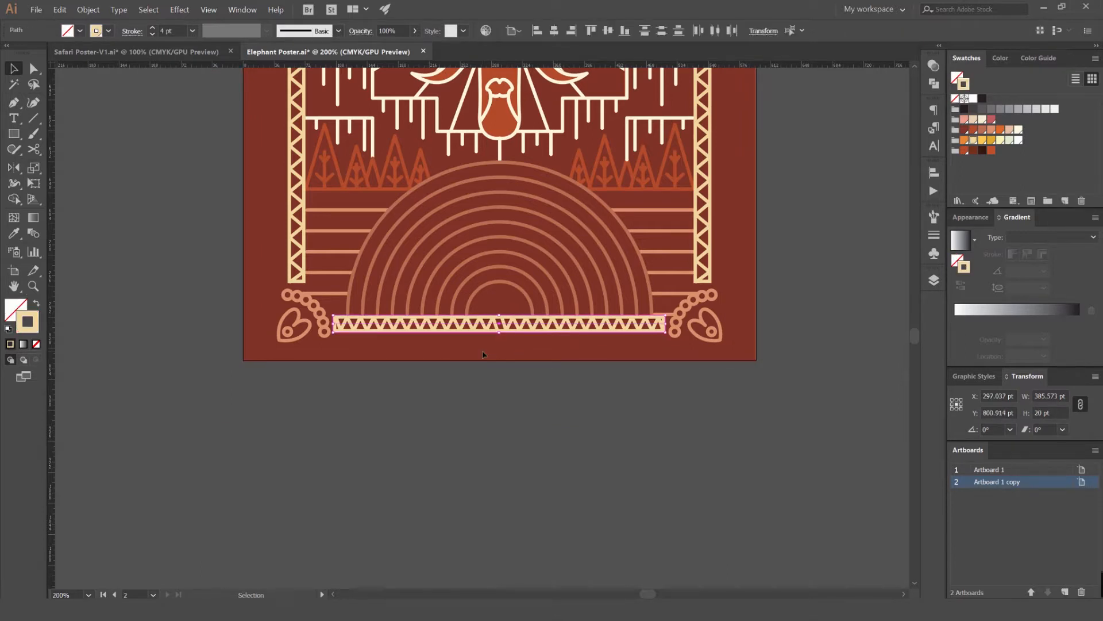
key("ctrl+shift+z")
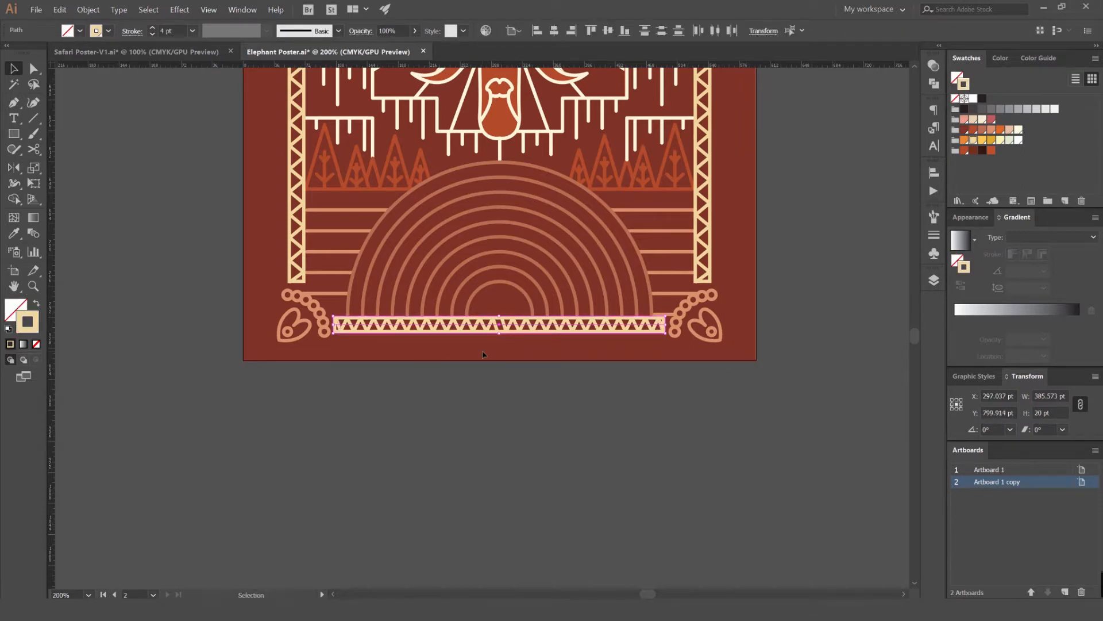
left_click(574, 473)
left_click_drag(578, 452, 544, 470)
scroll(757, 373, "down", 2)
left_click_drag(736, 325, 697, 325)
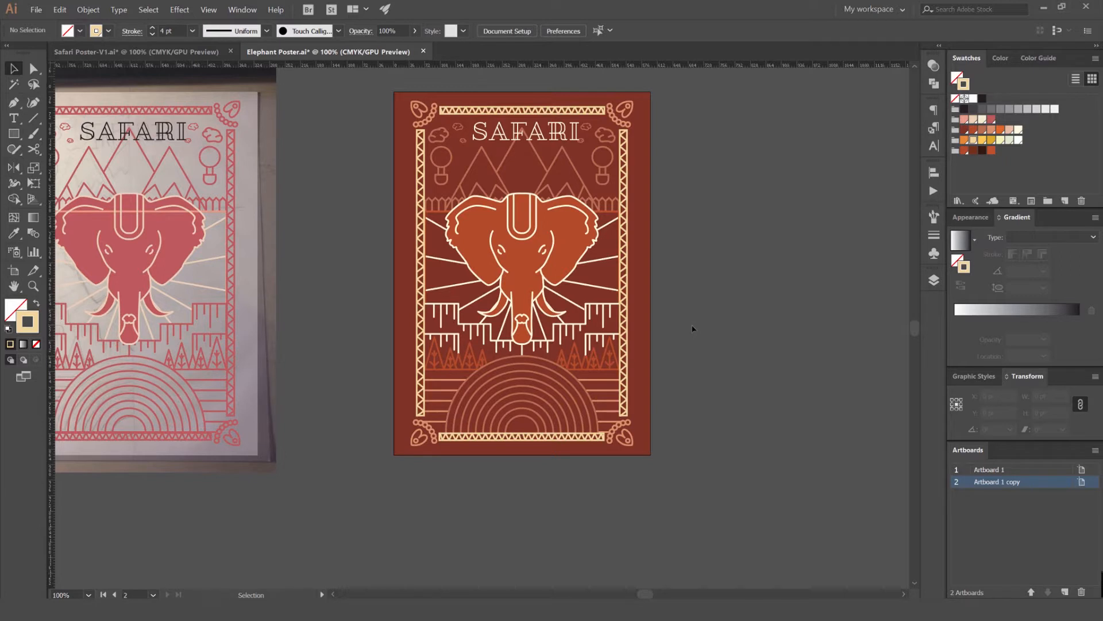
Try extending the right side border up behind the top corner's beads, and undo the change.
scroll(633, 116, "up", 5)
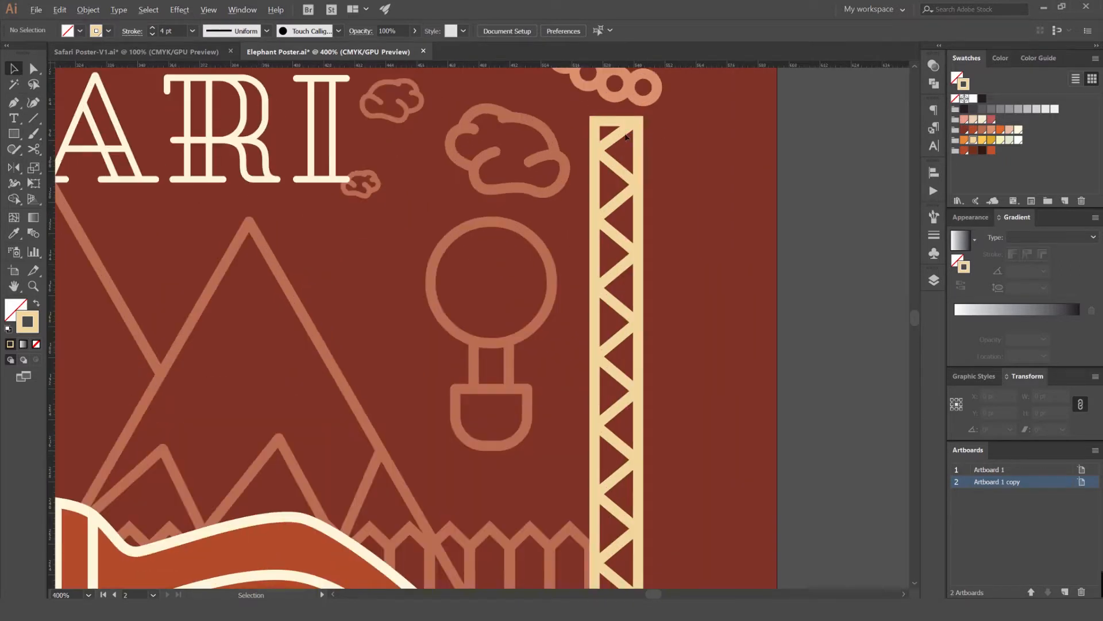
left_click_drag(573, 201, 573, 169)
left_click(670, 161)
left_click(552, 228)
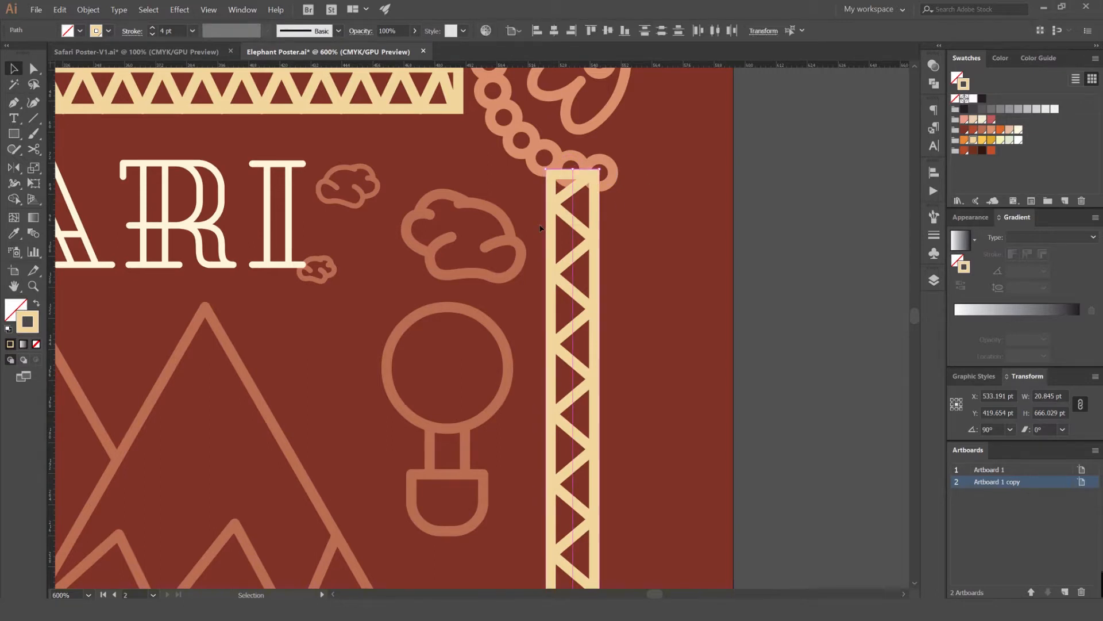
key("ctrl+[")
key("ctrl+[")
key("ctrl+]")
scroll(725, 182, "down", 4)
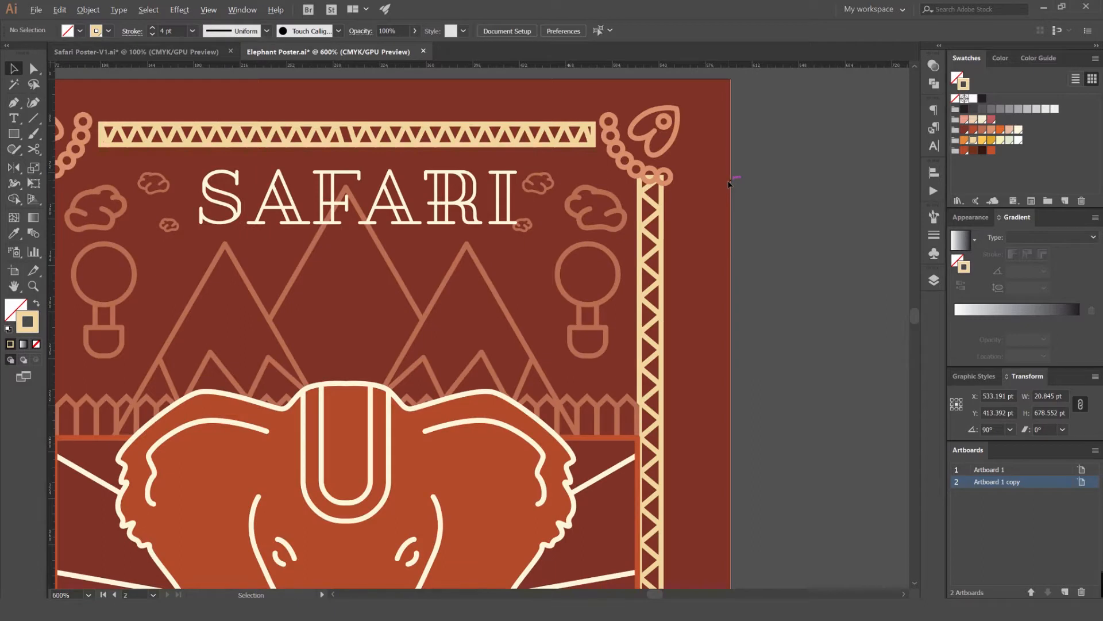
left_click(763, 219)
key("ctrl+z")
key("ctrl+z")
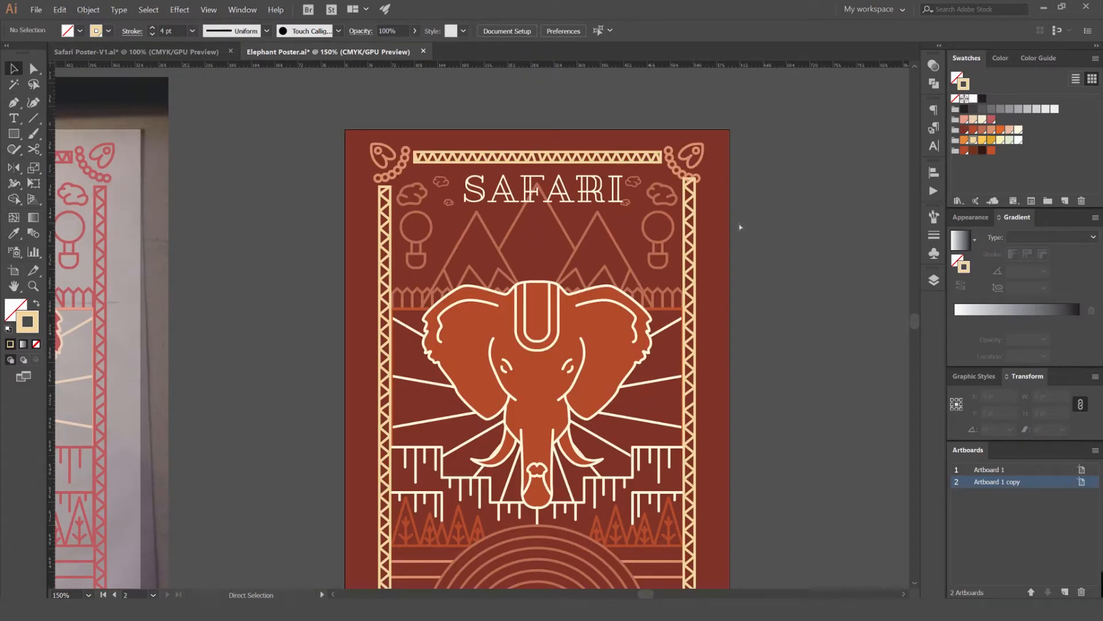
scroll(739, 226, "down", 1)
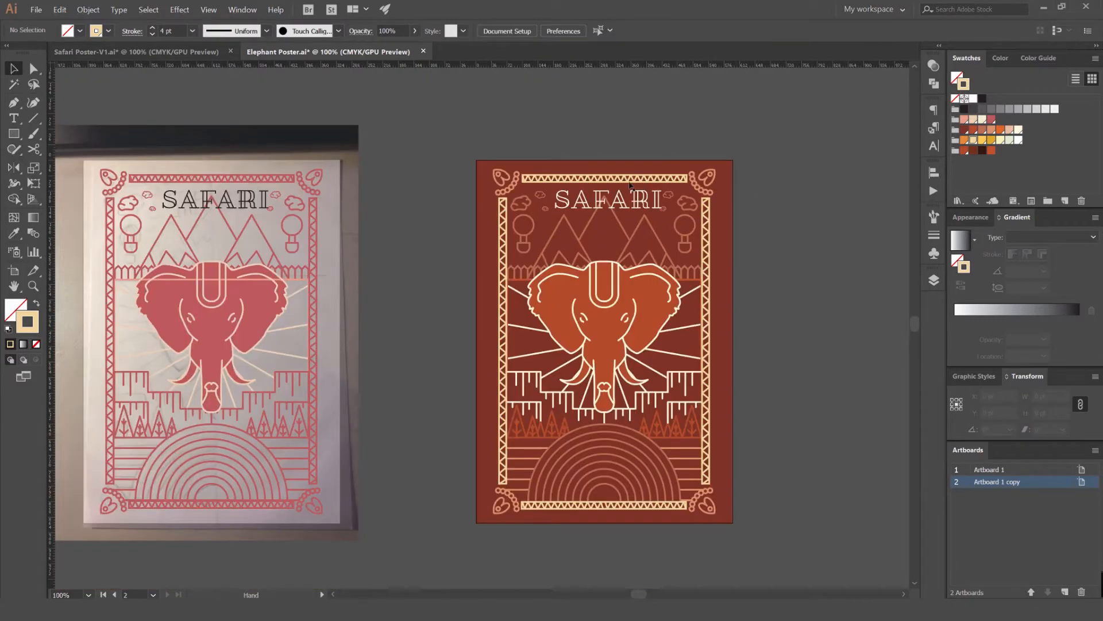
Set the stroke of the leaf-shaped ornaments in both top corners to the golden-yellow swatch.
scroll(745, 144, "up", 5)
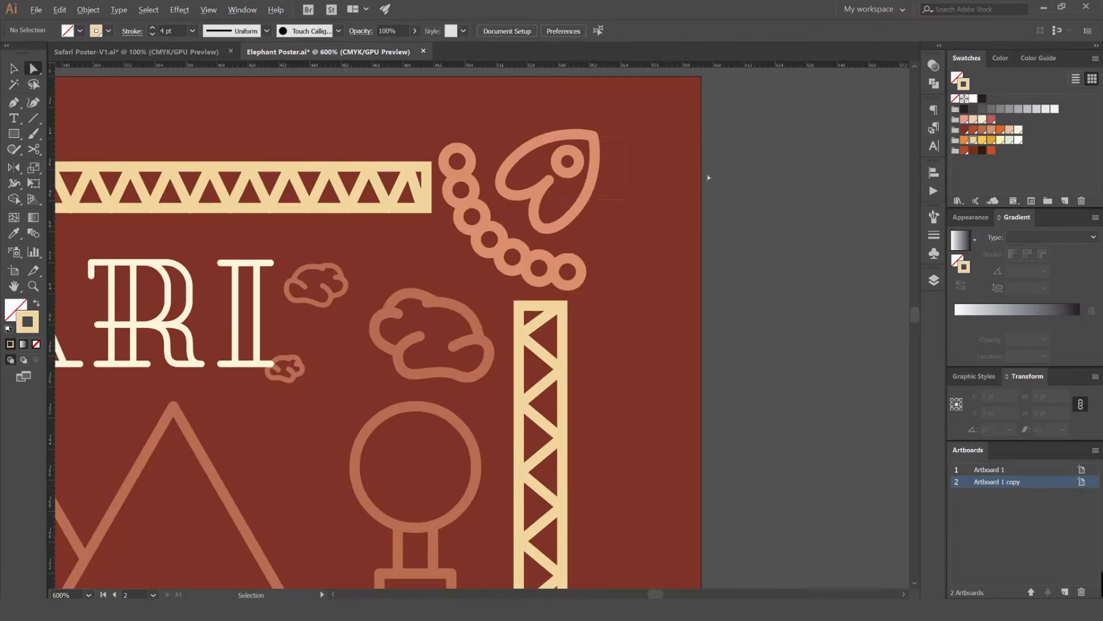
left_click_drag(631, 193, 627, 198)
left_click(982, 140)
left_click(822, 150)
scroll(757, 177, "down", 4)
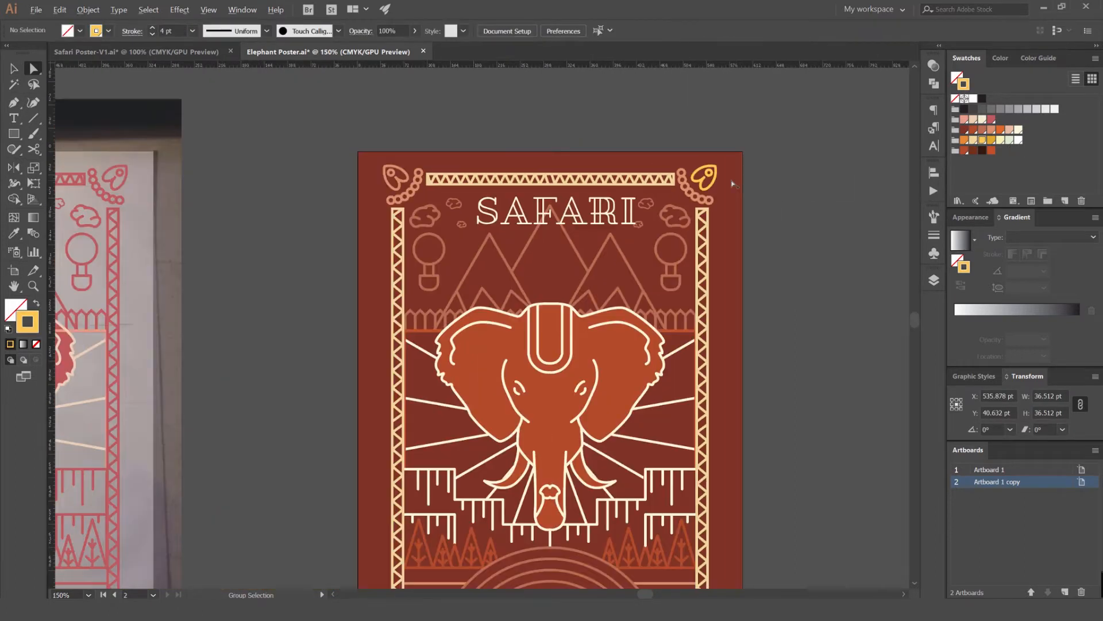
scroll(390, 169, "up", 3)
left_click(982, 140)
left_click(667, 143)
Set the stroke of the leaf-shaped ornaments in both bottom corners to the golden-yellow swatch.
scroll(667, 143, "down", 4)
left_click_drag(660, 258, 571, 63)
left_click_drag(780, 448, 603, 252)
scroll(613, 270, "up", 3)
left_click_drag(673, 210, 589, 270)
left_click(982, 140)
left_click(804, 201)
scroll(712, 230, "down", 5)
scroll(644, 204, "up", 4)
left_click(982, 140)
left_click_drag(741, 271, 422, 410)
left_click(463, 391)
scroll(464, 388, "down", 2)
scroll(424, 409, "down", 1)
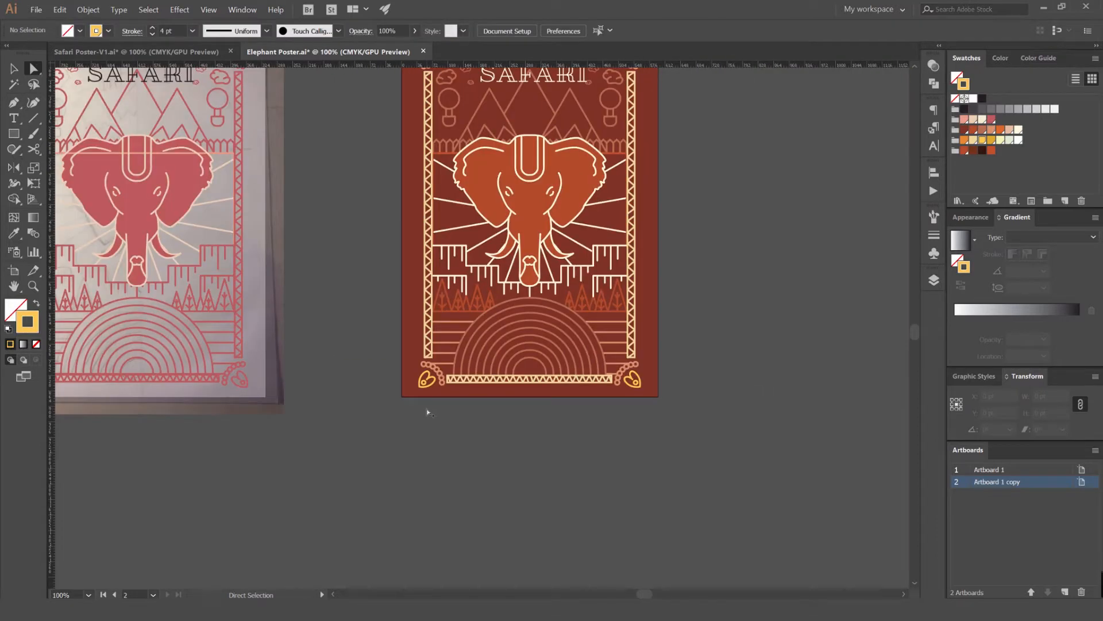
scroll(665, 343, "up", 3)
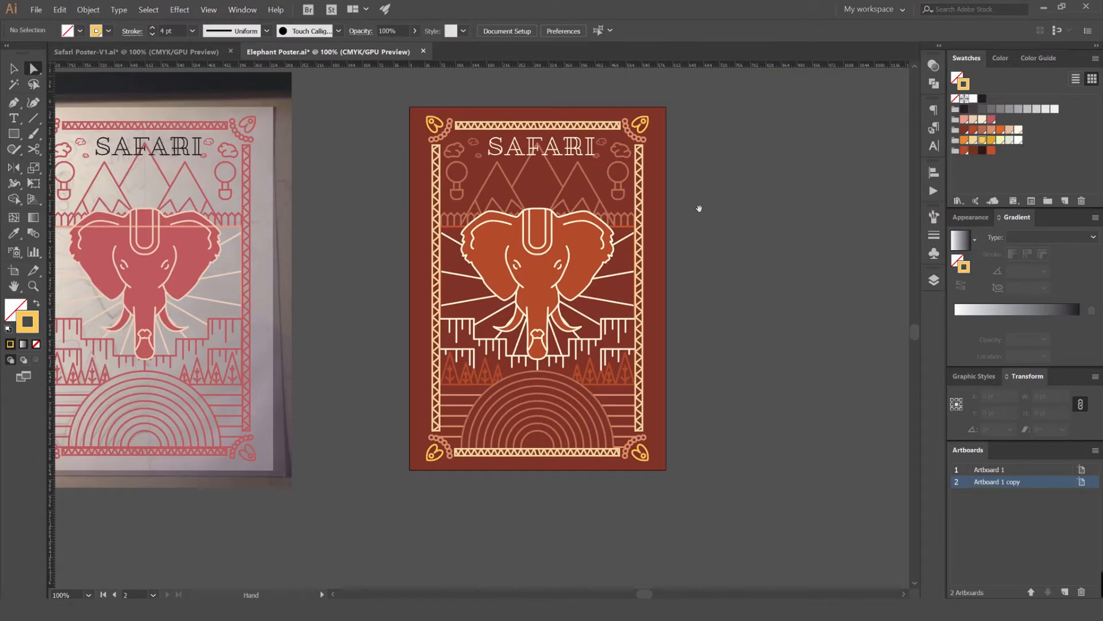
left_click_drag(708, 257, 697, 224)
Set the stroke of both hot-air balloons to the salmon swatch, after trying light peach on the left balloon.
scroll(696, 224, "down", 2)
scroll(690, 224, "up", 4)
scroll(599, 159, "up", 5)
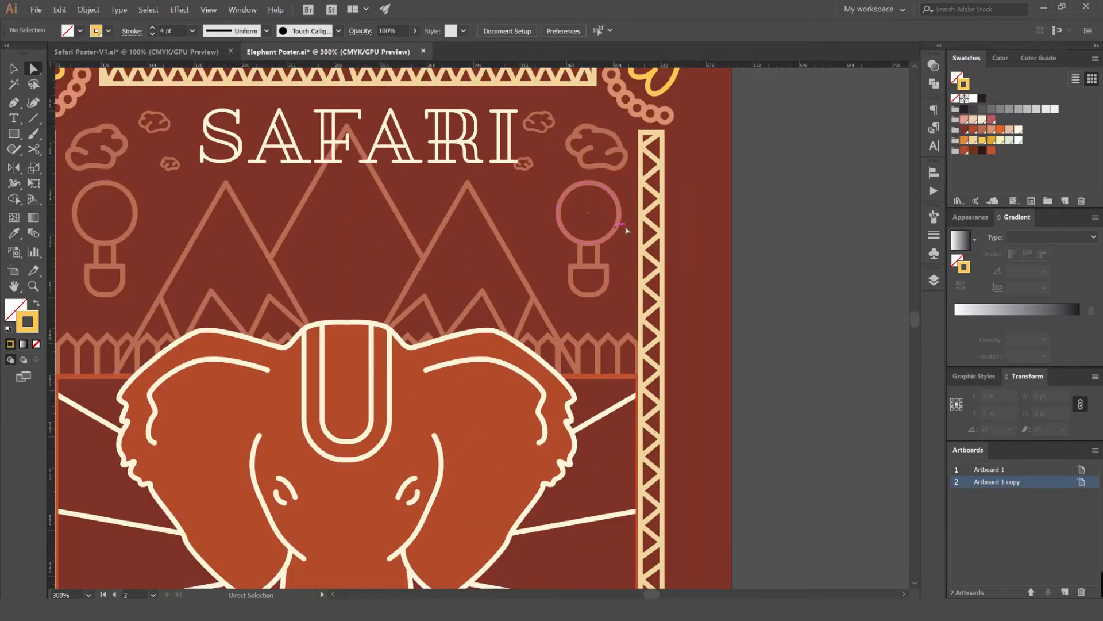
left_click(714, 212)
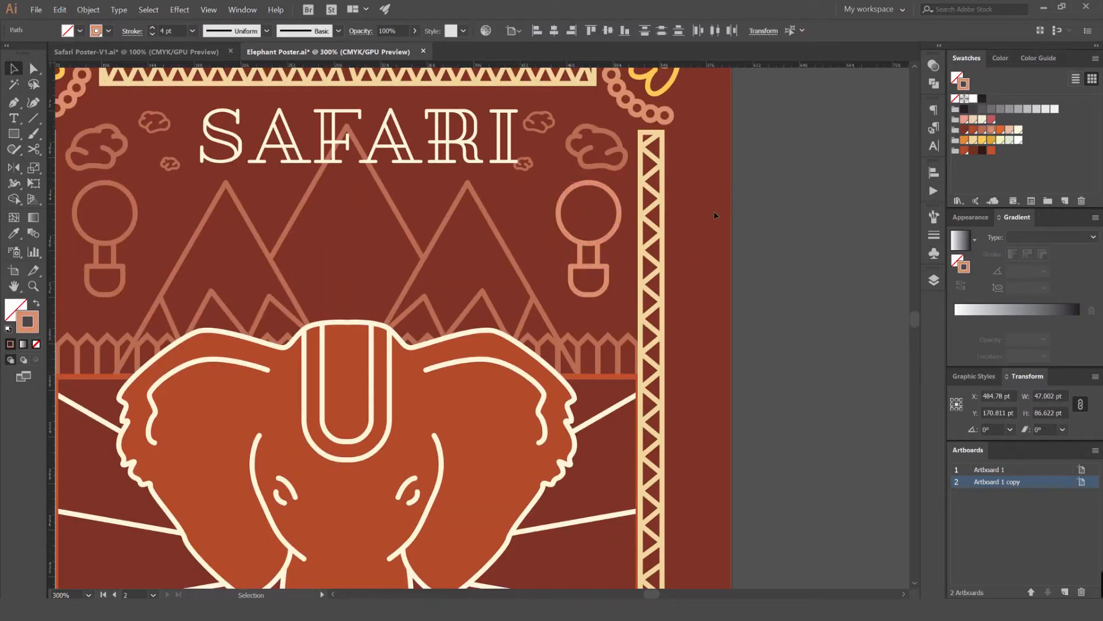
scroll(697, 148, "down", 2)
scroll(482, 174, "up", 2)
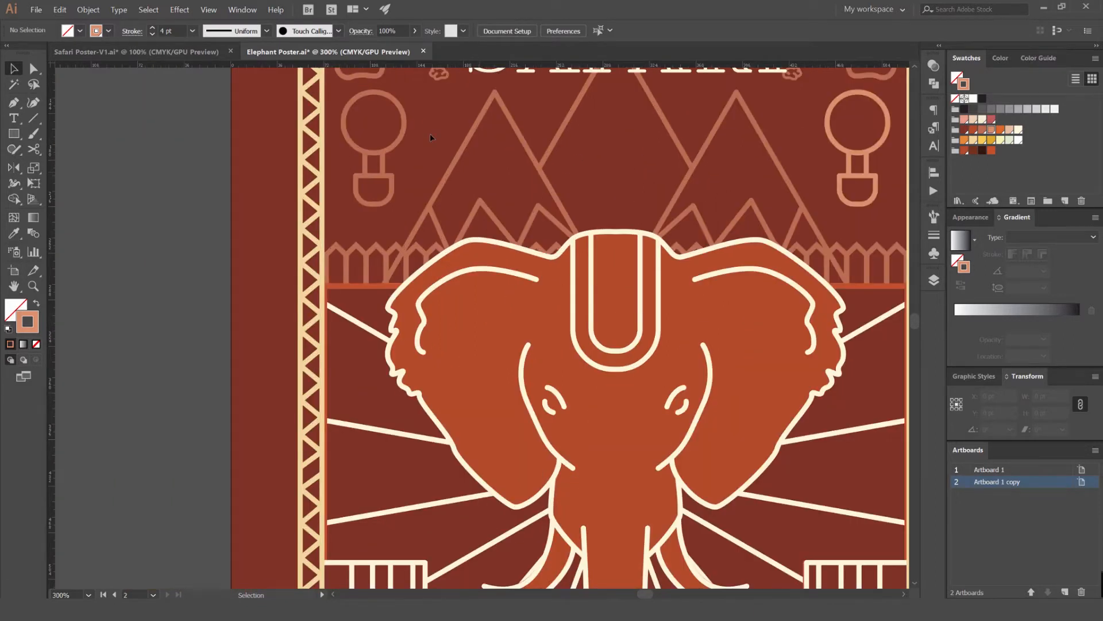
left_click(991, 130)
left_click(1009, 130)
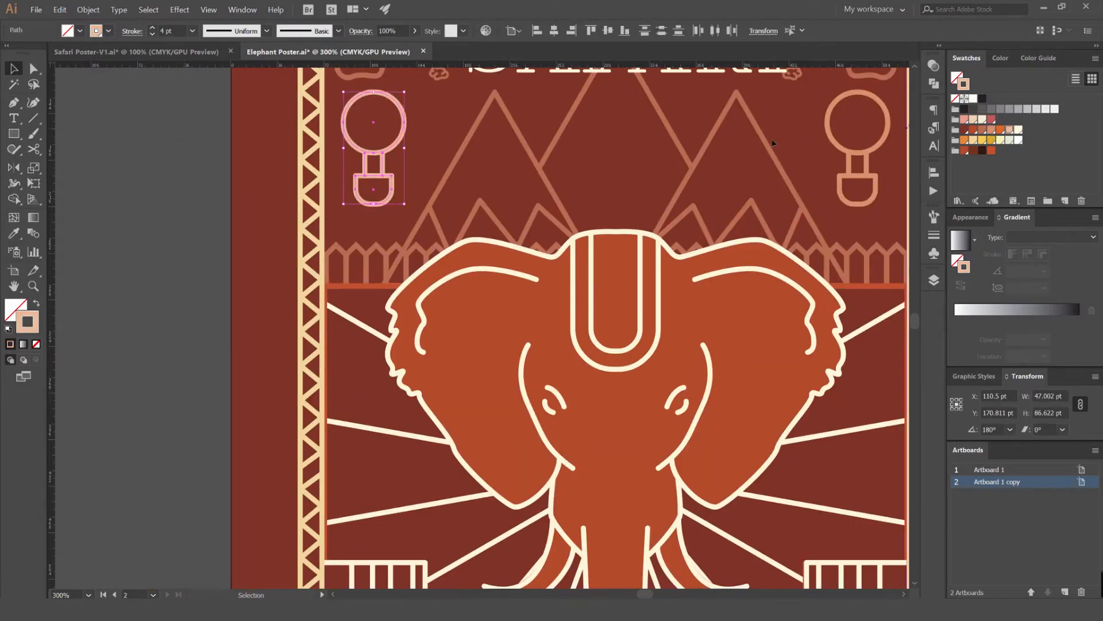
key("ctrl+shift+a")
Set the stroke of the left and right mountains and their foothill lines to the light peach swatch.
left_click_drag(691, 134, 630, 202)
key("a")
left_click(690, 274)
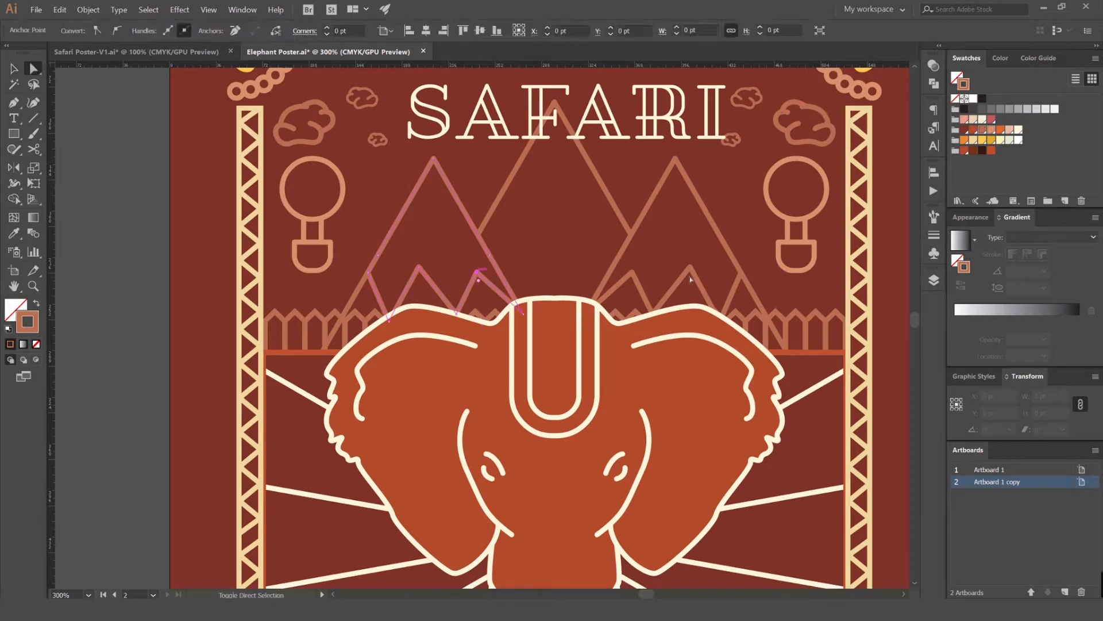
left_click(1008, 130)
key("ctrl+shift+a")
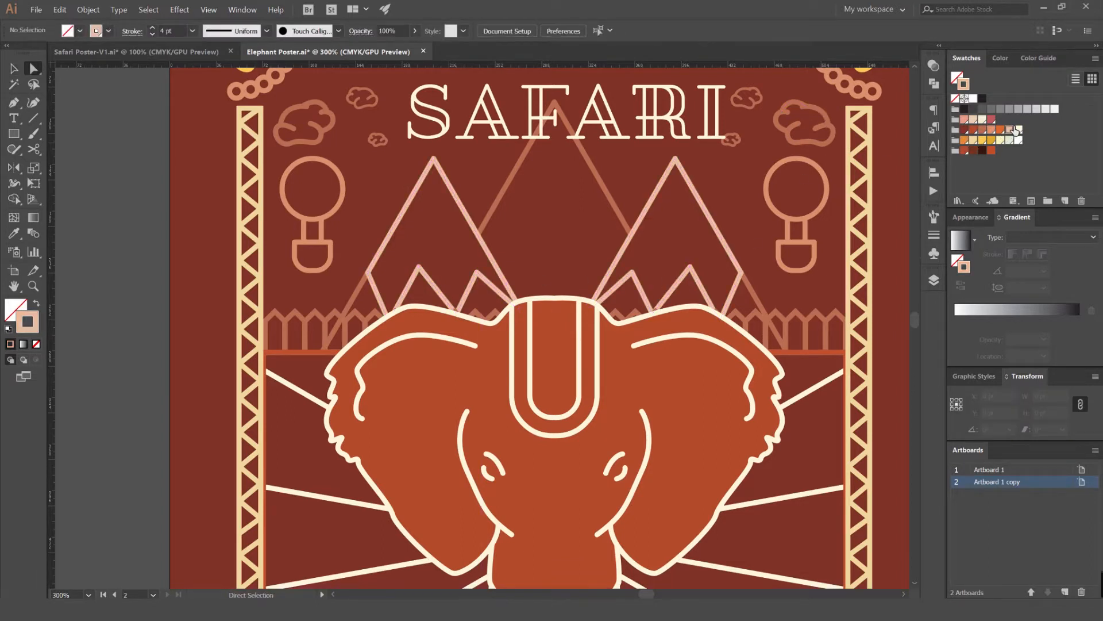
left_click(599, 181)
left_click(565, 190)
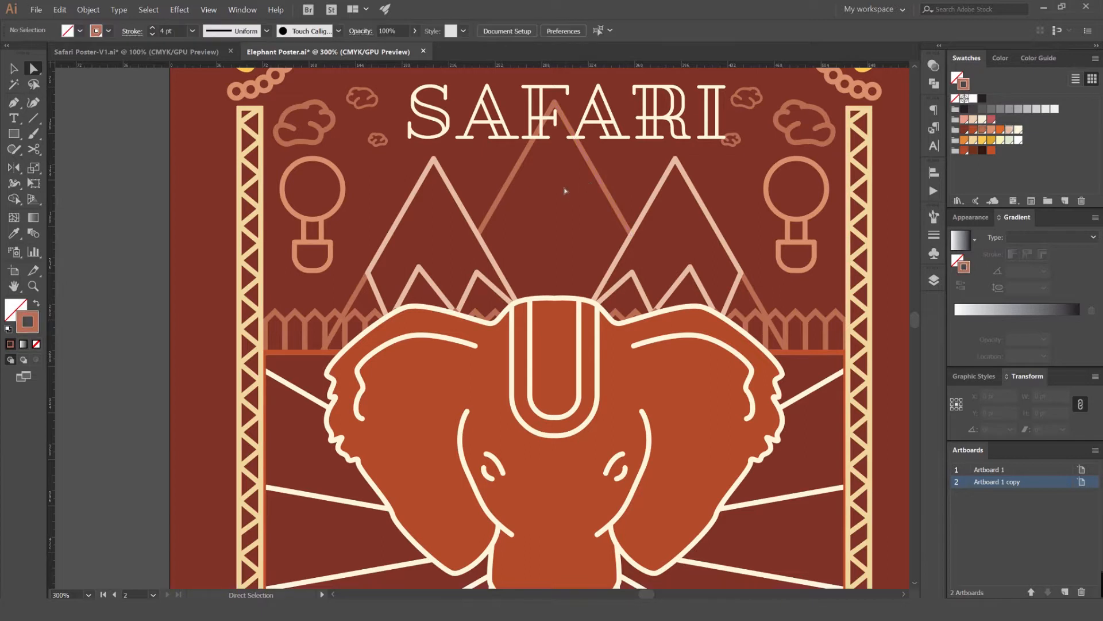
key("p")
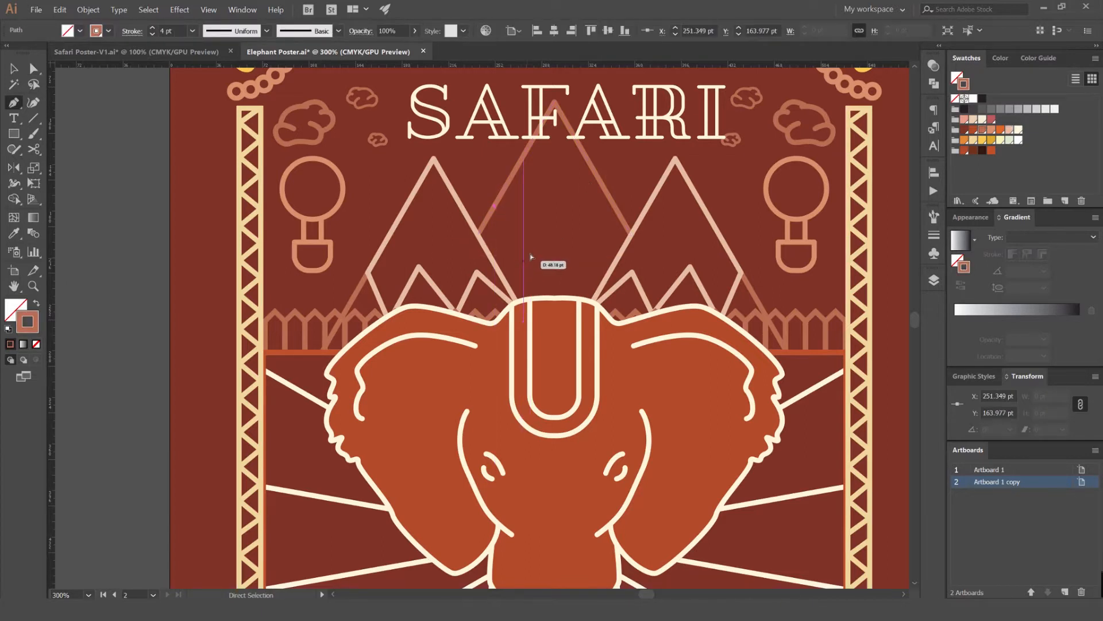
key("v")
left_click(501, 195)
left_click(591, 198)
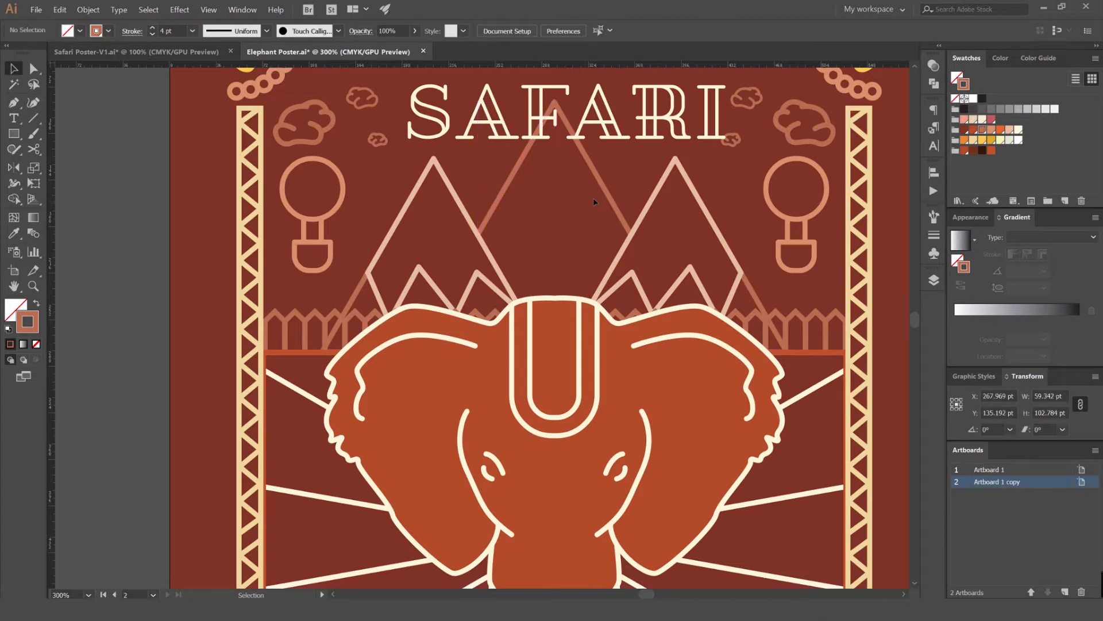
scroll(576, 203, "down", 3)
scroll(576, 202, "up", 1)
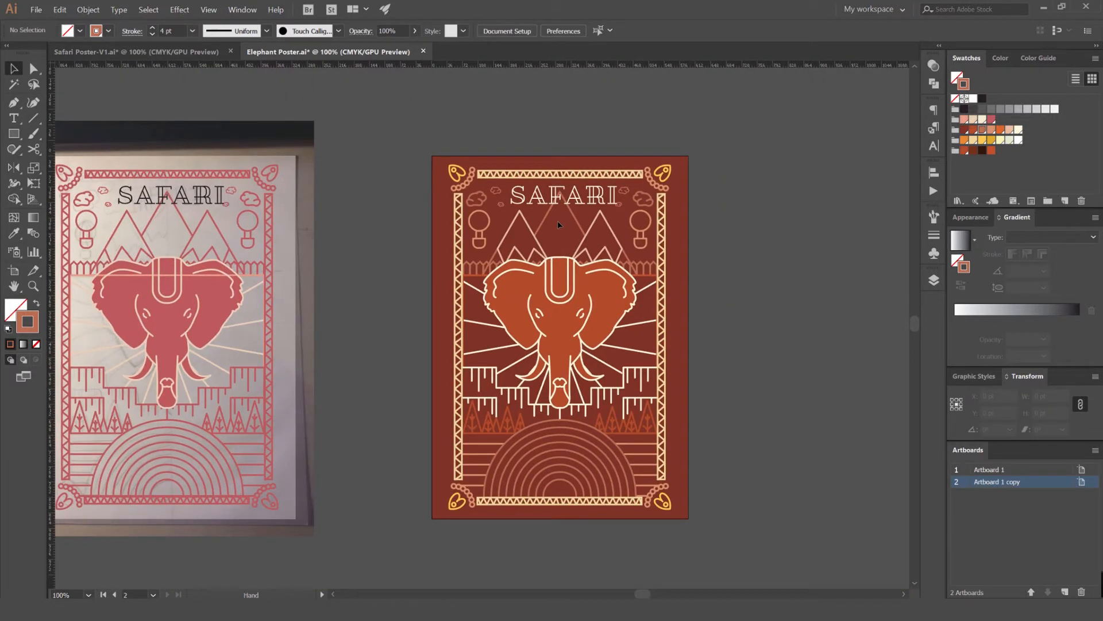
double_click(512, 219)
double_click(574, 217)
left_click_drag(564, 209, 578, 236)
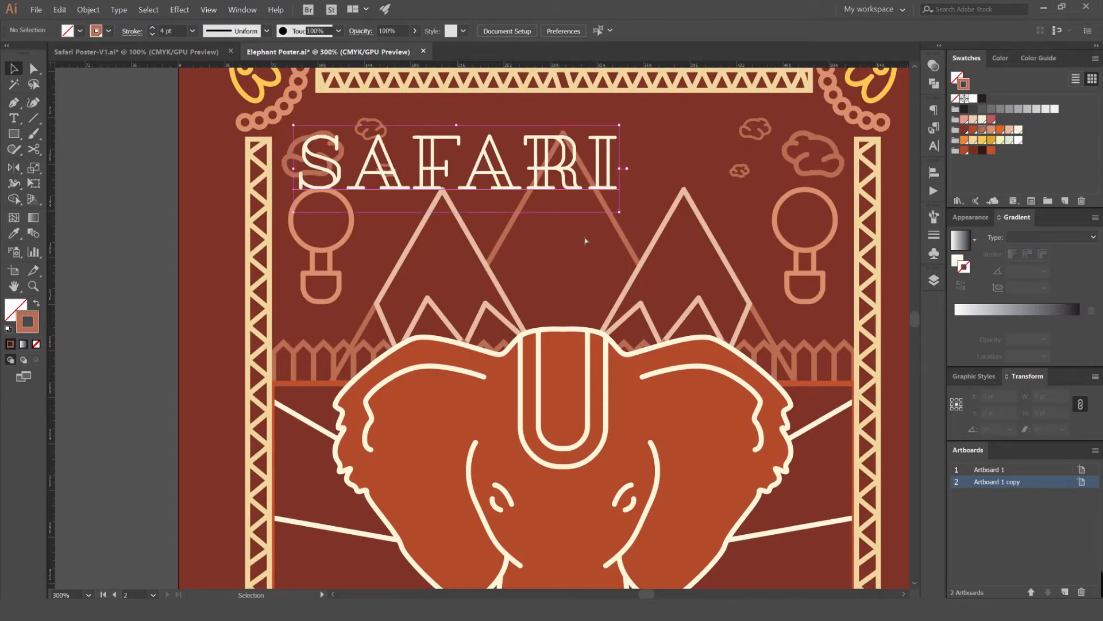
key("ctrl+z")
Group the two slope lines of the center mountain.
left_click(609, 233)
left_click(514, 223, "shift")
key("ctrl+g")
left_click(576, 258)
Draw a jagged snow line with the Pen tool between the center mountain's slopes, inside its group.
double_click(613, 218)
key("p")
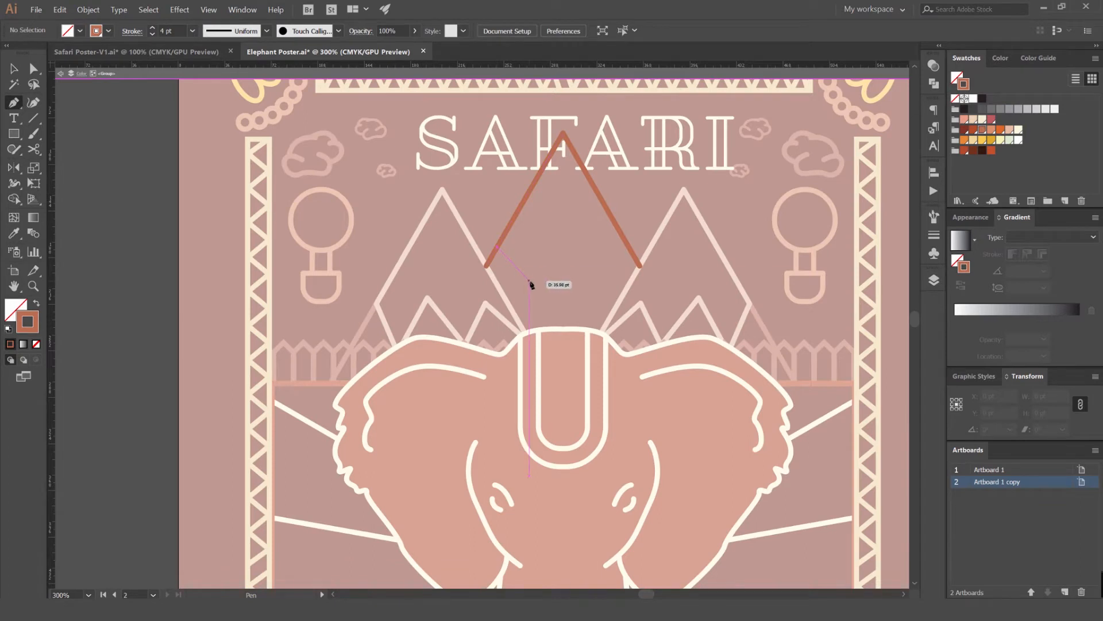
left_click(529, 288)
left_click(563, 248)
left_click(575, 266)
left_click(598, 246)
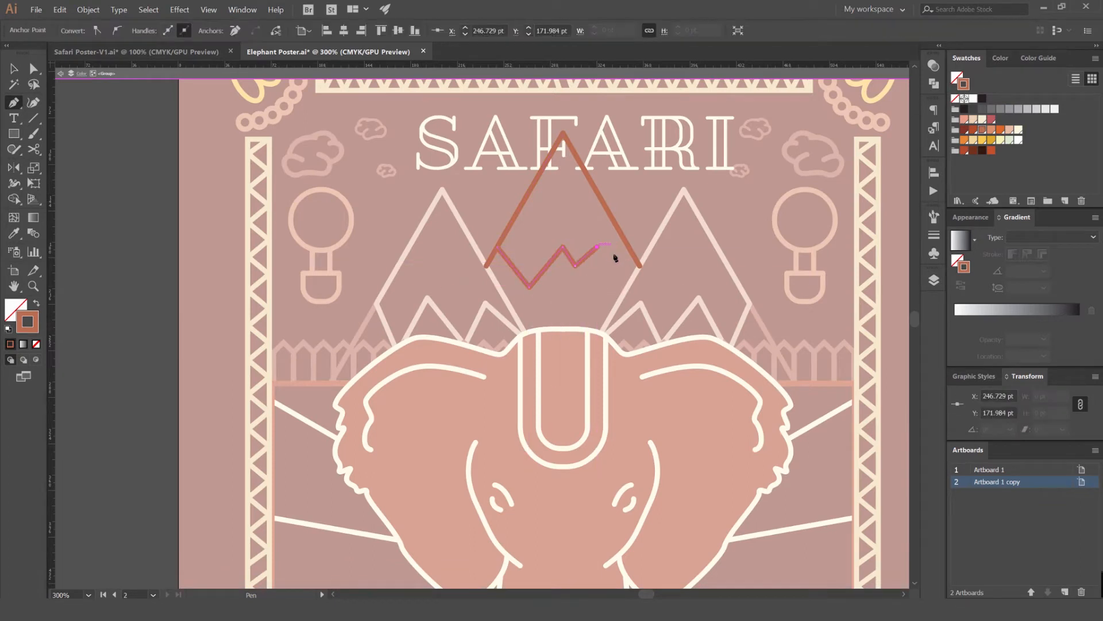
left_click(584, 270)
left_click(612, 250)
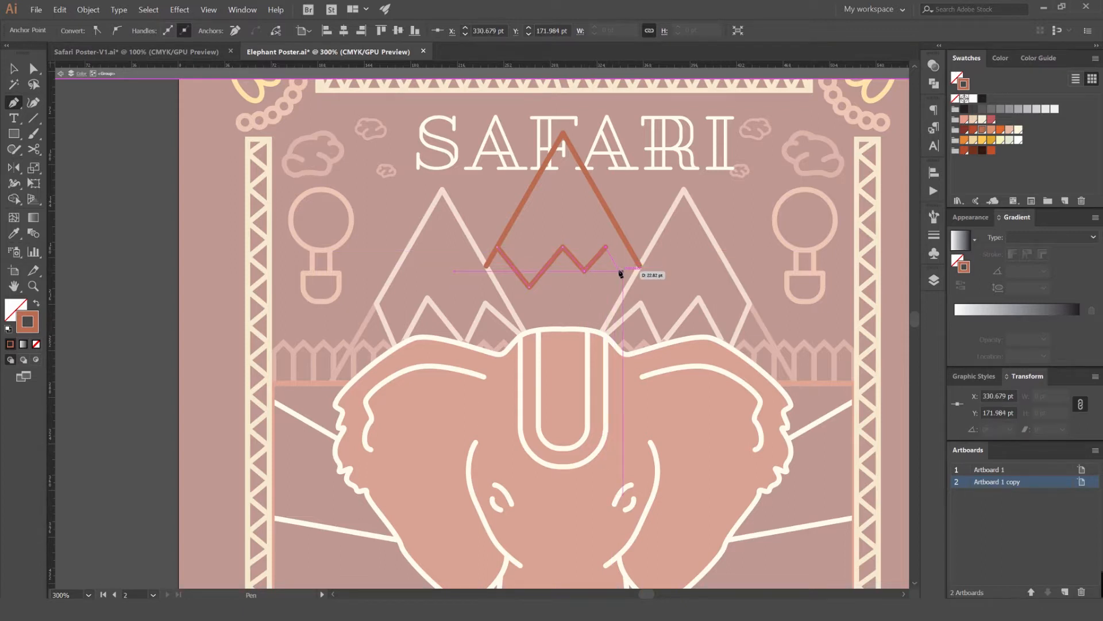
left_click(623, 271)
left_click(635, 258)
key("v")
left_click(637, 222)
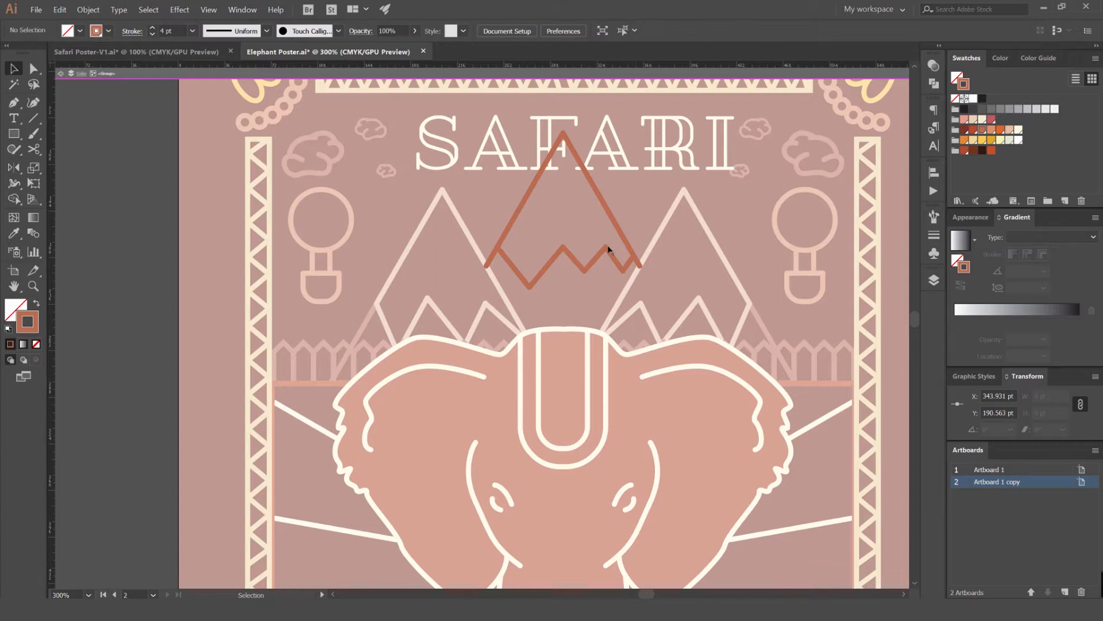
Leave the group and set the stroke of the center mountain and its jagged line to the light peach swatch.
key("Escape")
left_click(612, 252)
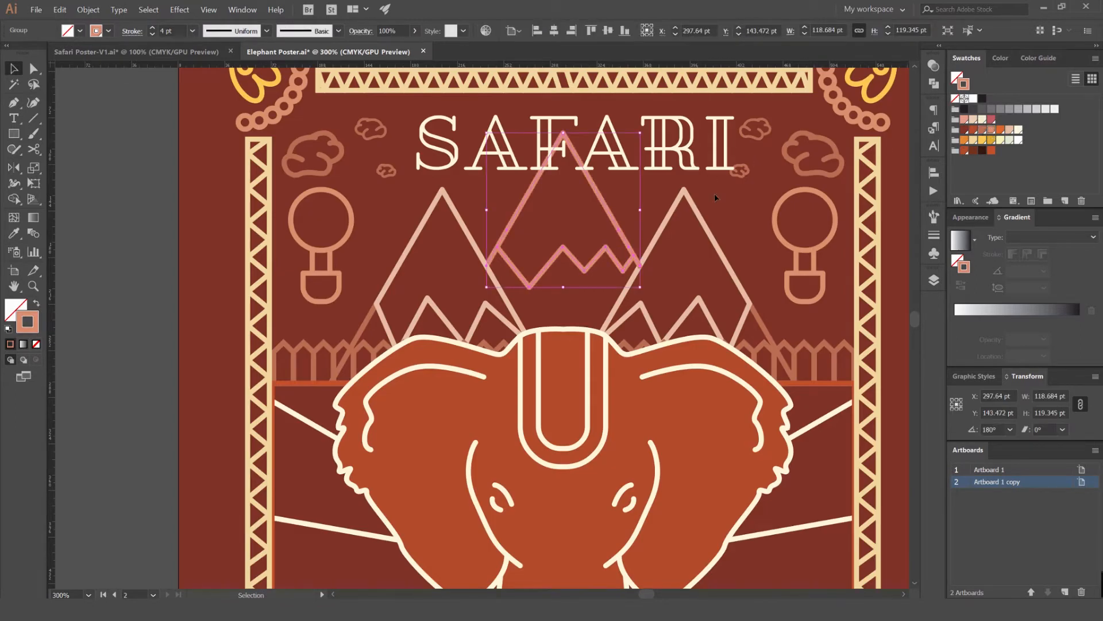
left_click(635, 209)
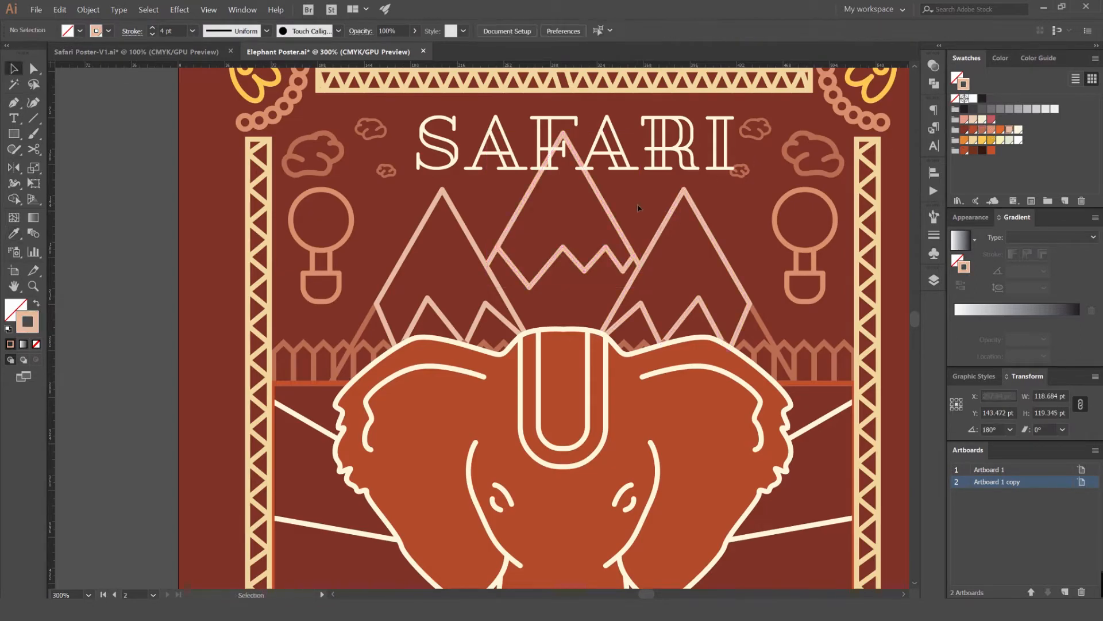
Enlarge the SAFARI title proportionally around its center to about 311 pt wide.
scroll(637, 213, "down", 2)
scroll(637, 214, "down", 1)
scroll(596, 203, "up", 2)
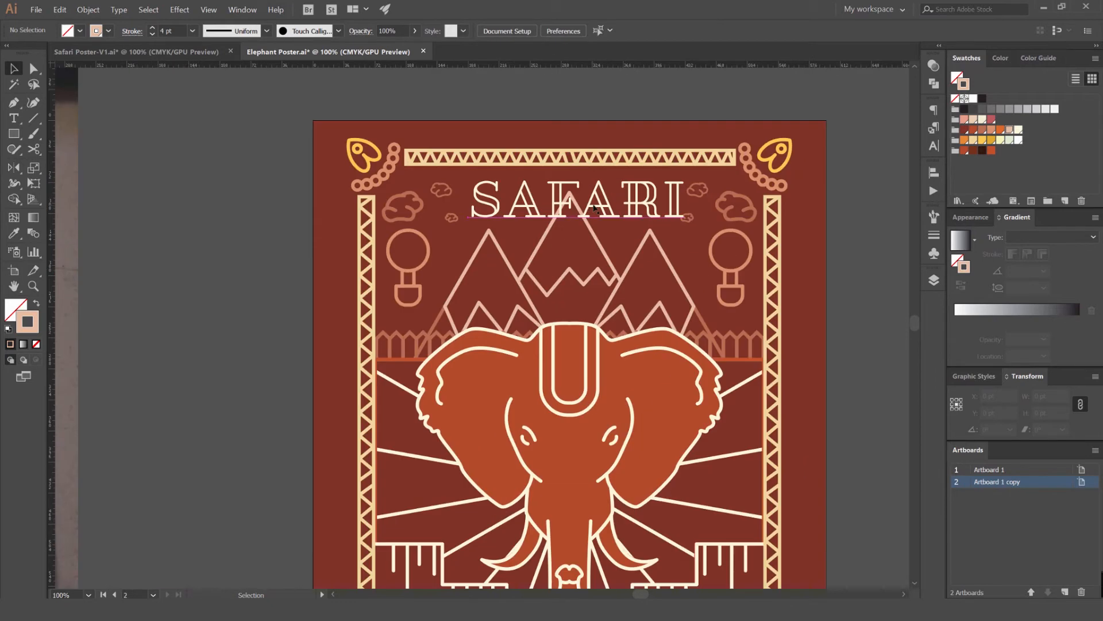
left_click(684, 183)
left_click_drag(684, 182, 711, 162)
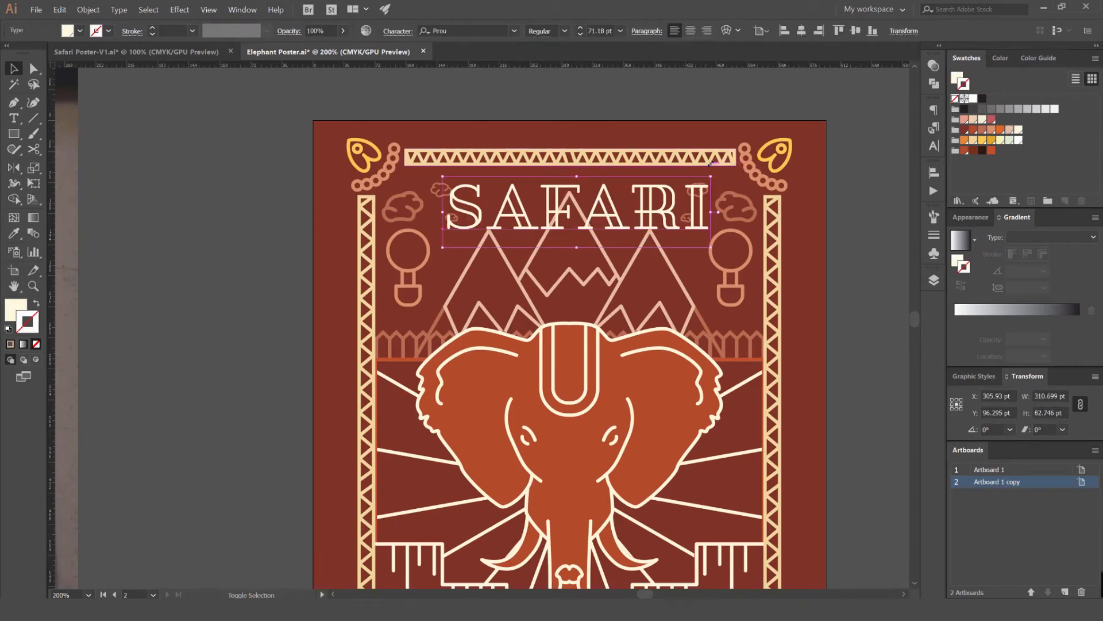
Set the fill of the SAFARI title to the dark brown swatch.
left_click(982, 150)
left_click(832, 167)
key("ctrl+z")
left_click(982, 150)
left_click(842, 105)
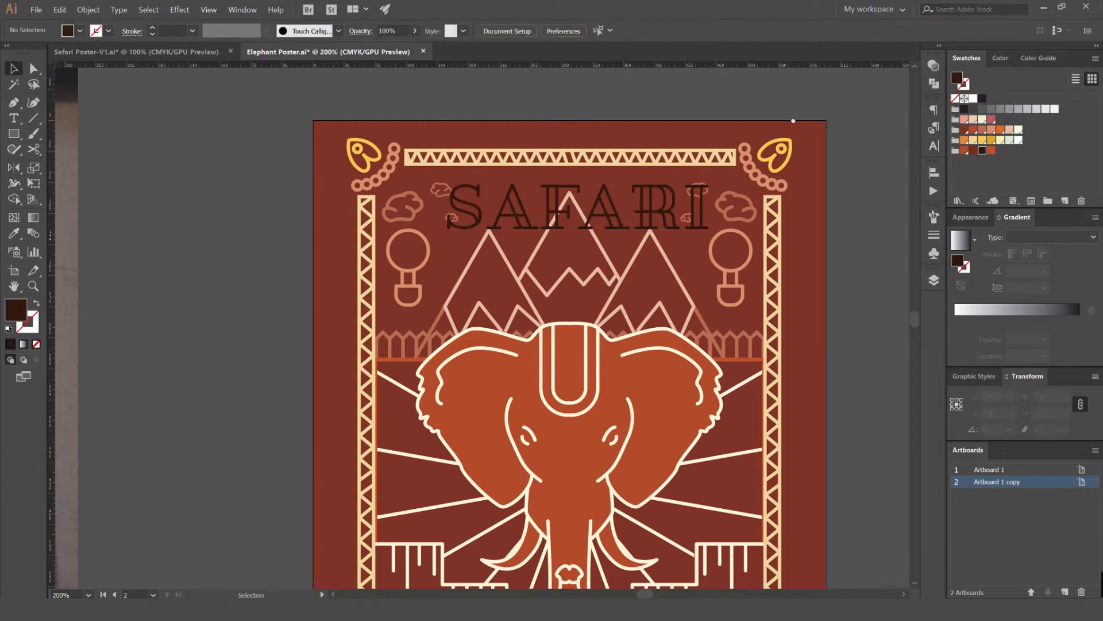
Nudge the SAFARI title slightly up and to the left, to about X 303.9 pt and Y 98.3 pt.
scroll(651, 171, "down", 2)
scroll(651, 171, "up", 1)
scroll(651, 171, "up", 3)
left_click(636, 187)
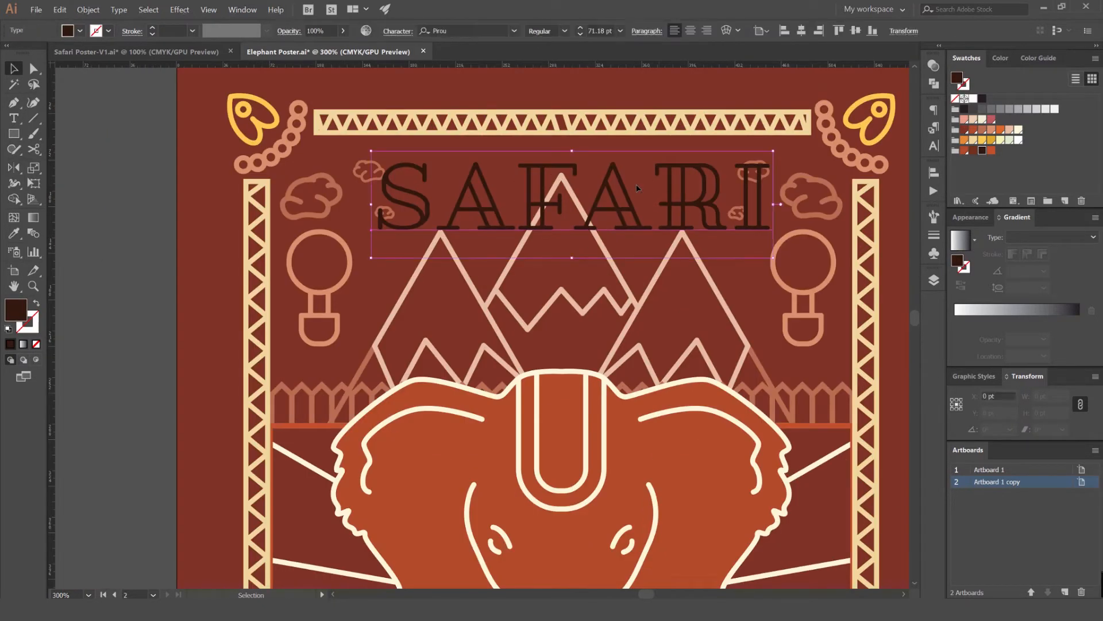
key("Up")
key("Up")
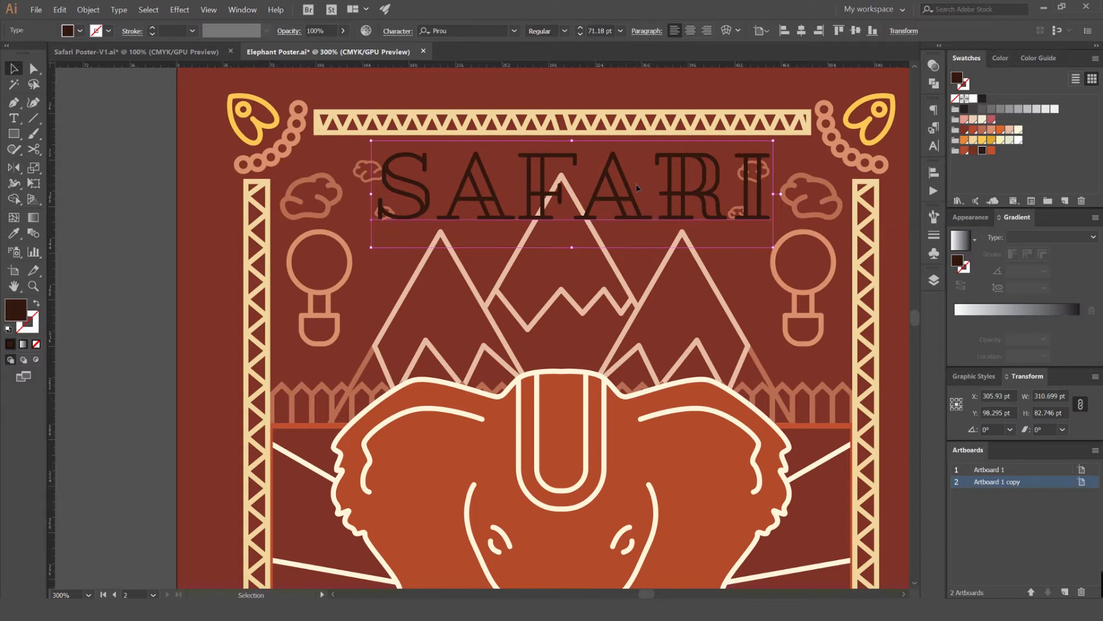
key("Left")
key("Left")
left_click(601, 86)
Lock the SAFARI title and remove the smallest cloud on each side of it.
left_click(381, 206)
key("ctrl+2")
left_click(393, 213)
Try moving the left small cloud below the title and deleting its right counterpart, and undo both changes.
left_click_drag(384, 214, 379, 250)
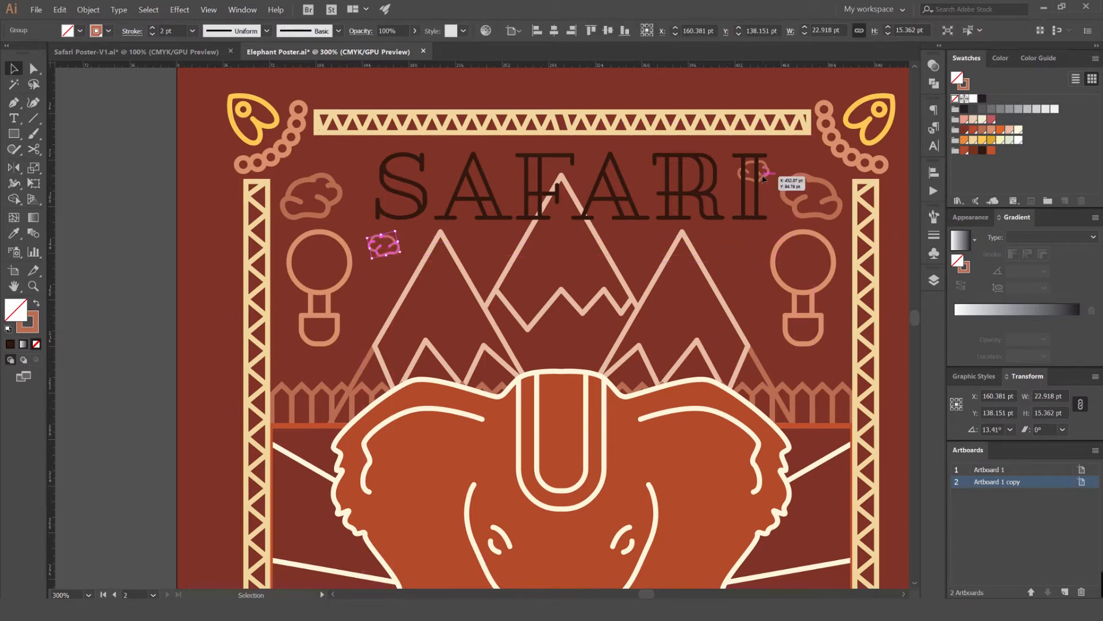
key("Delete")
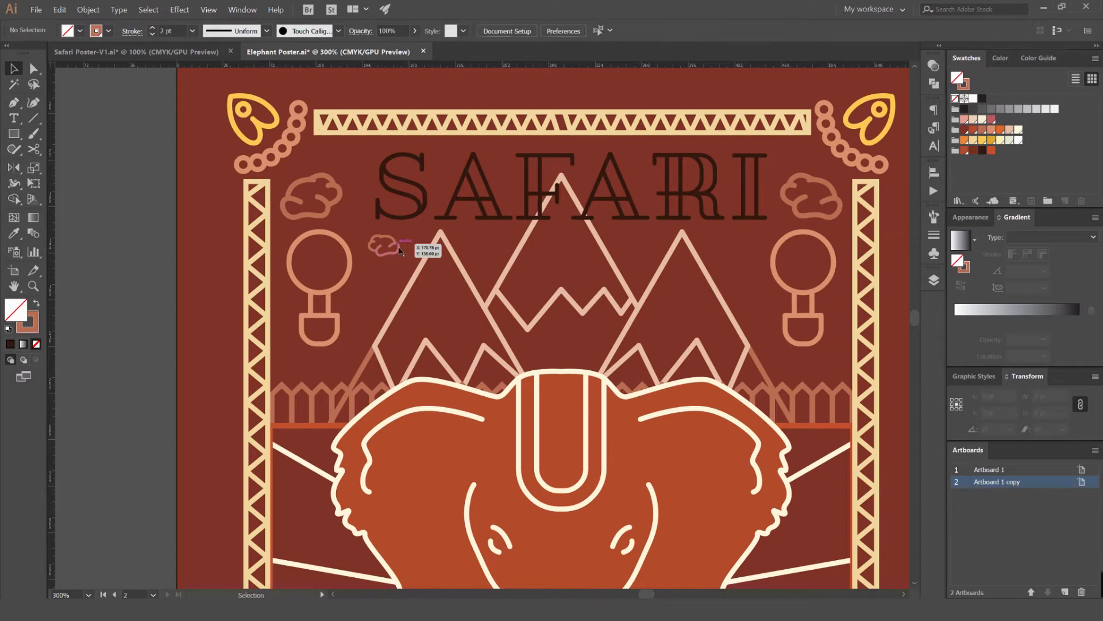
key("ctrl+z")
key("ctrl+z")
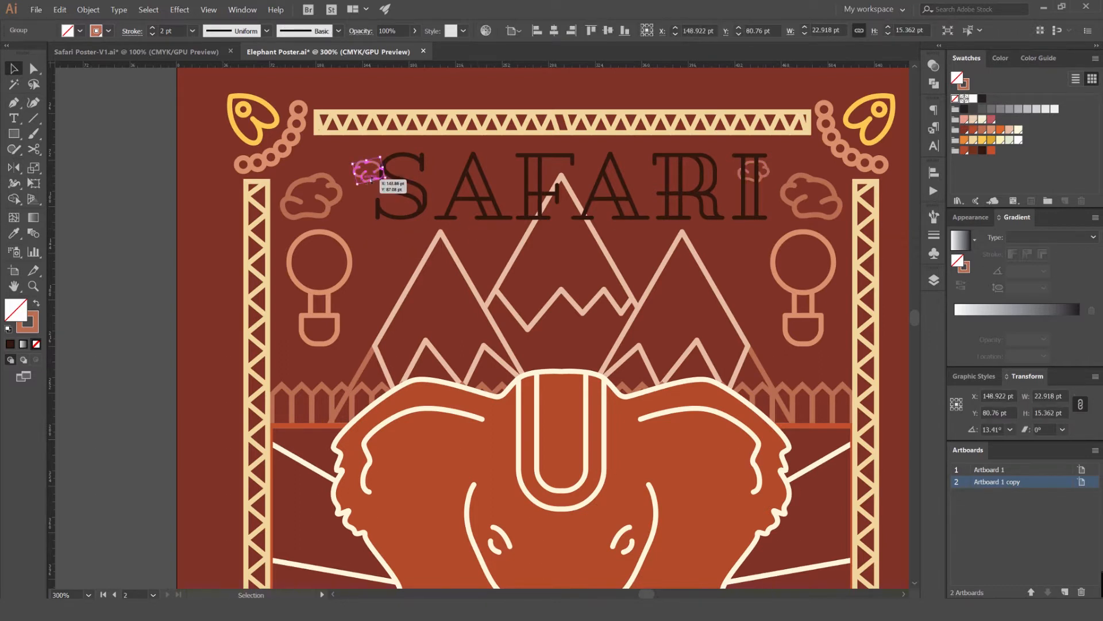
Move both small clouds together about 50 pt straight down, below the SAFARI title.
left_click(767, 173, "shift")
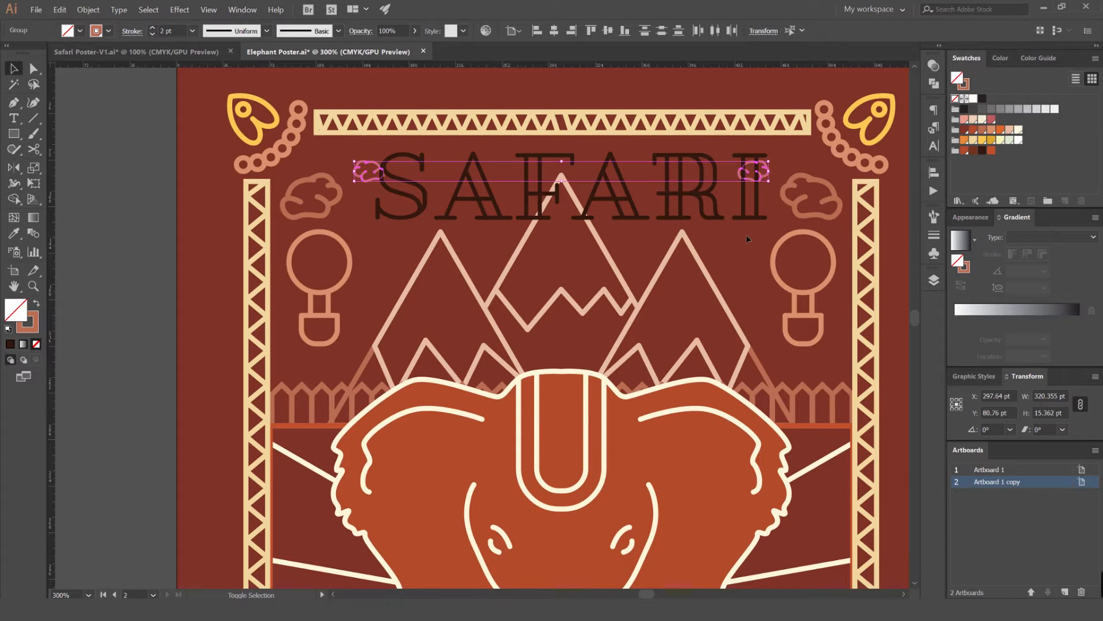
left_click_drag(748, 172, 748, 237)
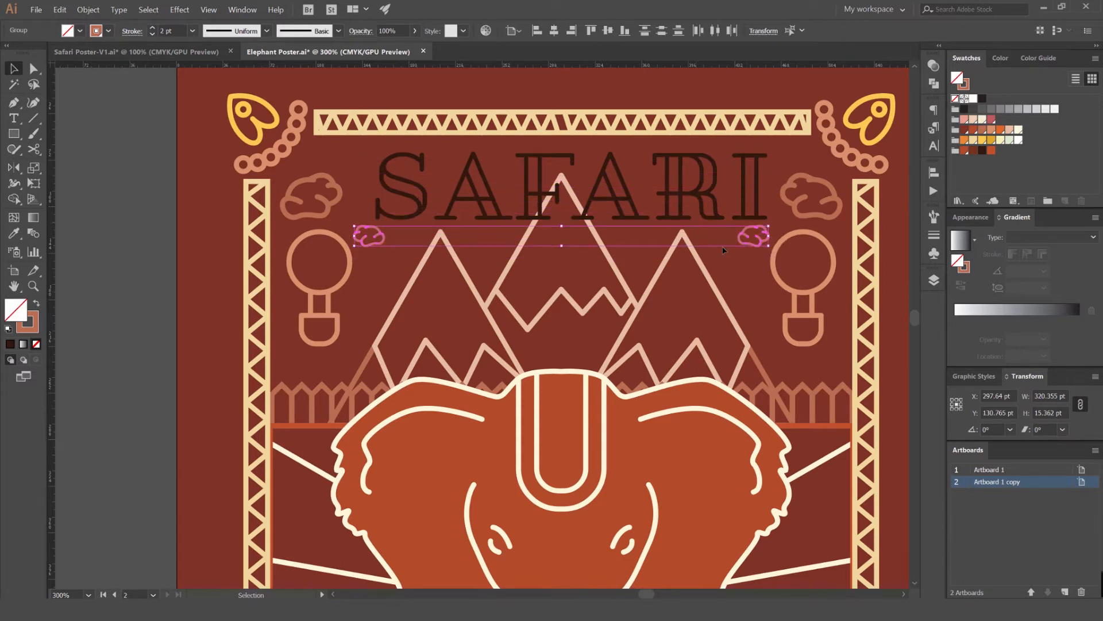
key("Down")
left_click(723, 239)
Nudge each small cloud 20 pt inward and 10 pt down, keeping the pair symmetrical beside the mountain peaks.
left_click(750, 241)
key("shift+Left")
key("shift+Left")
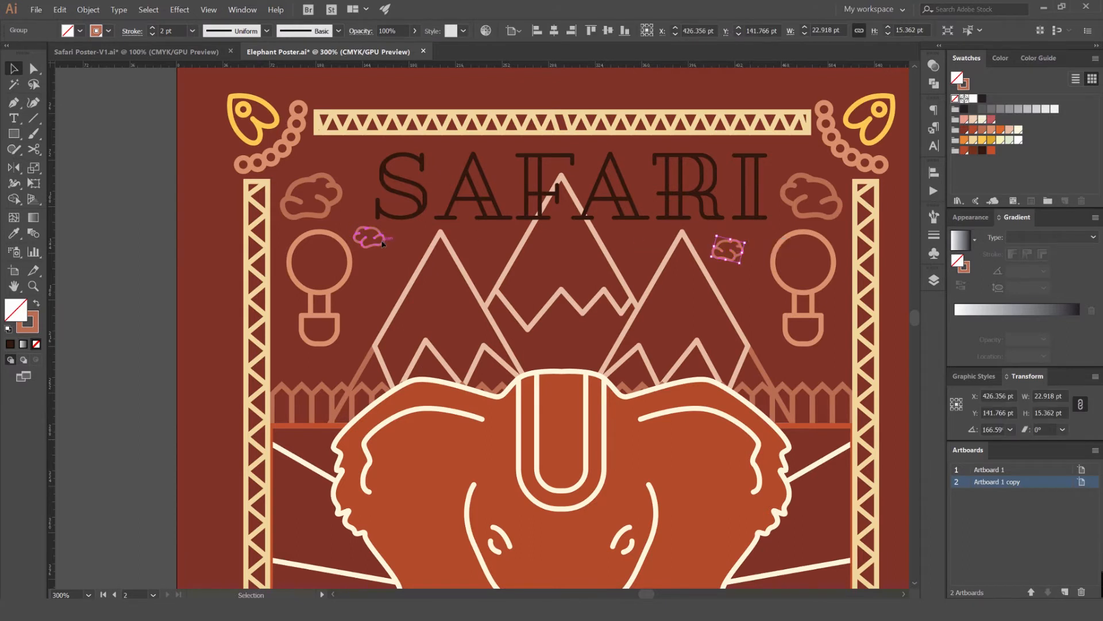
key("shift+Right")
key("shift+Right")
key("shift+Right")
key("shift+Left")
key("shift+Down")
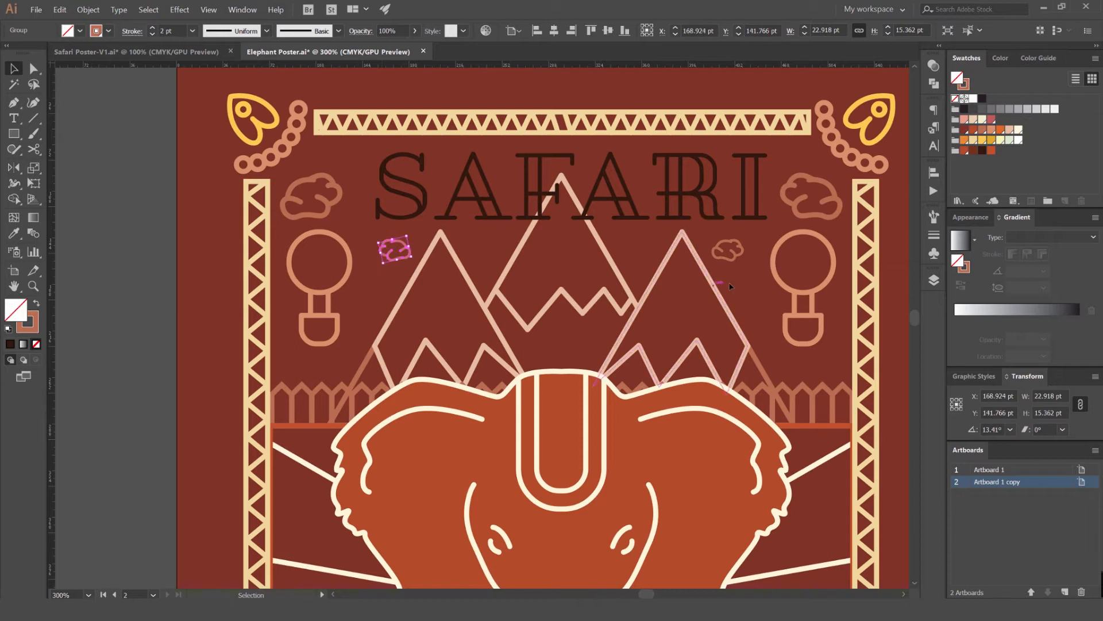
Set the stroke of both large and both small clouds to the light peach swatch, after trying the cream swatch.
scroll(729, 286, "down", 3)
key("ctrl+shift+a")
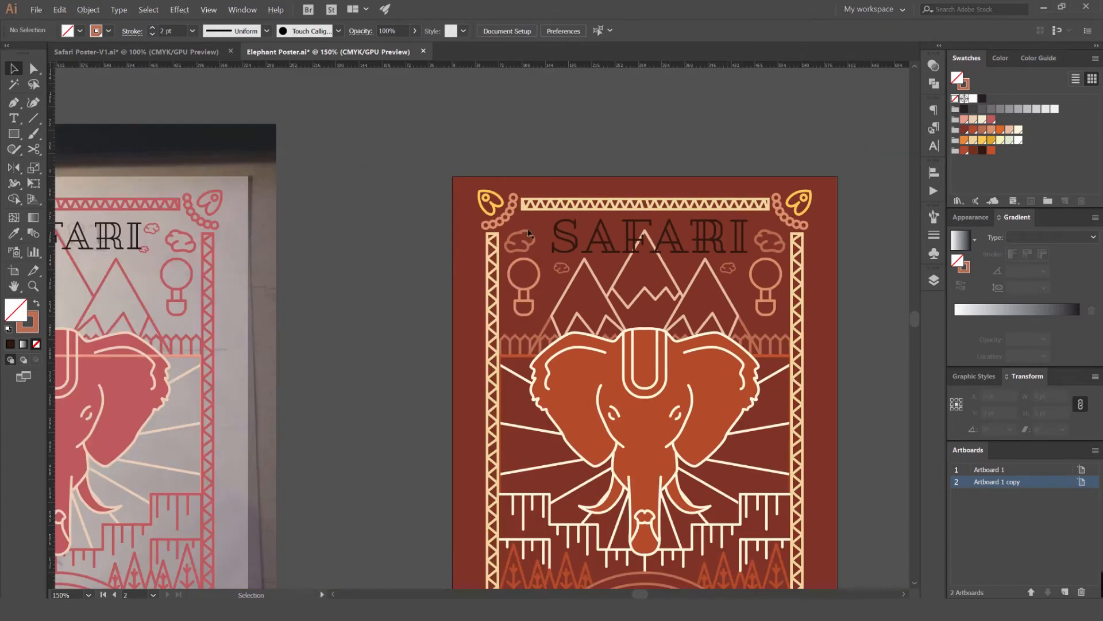
left_click(766, 236, "shift")
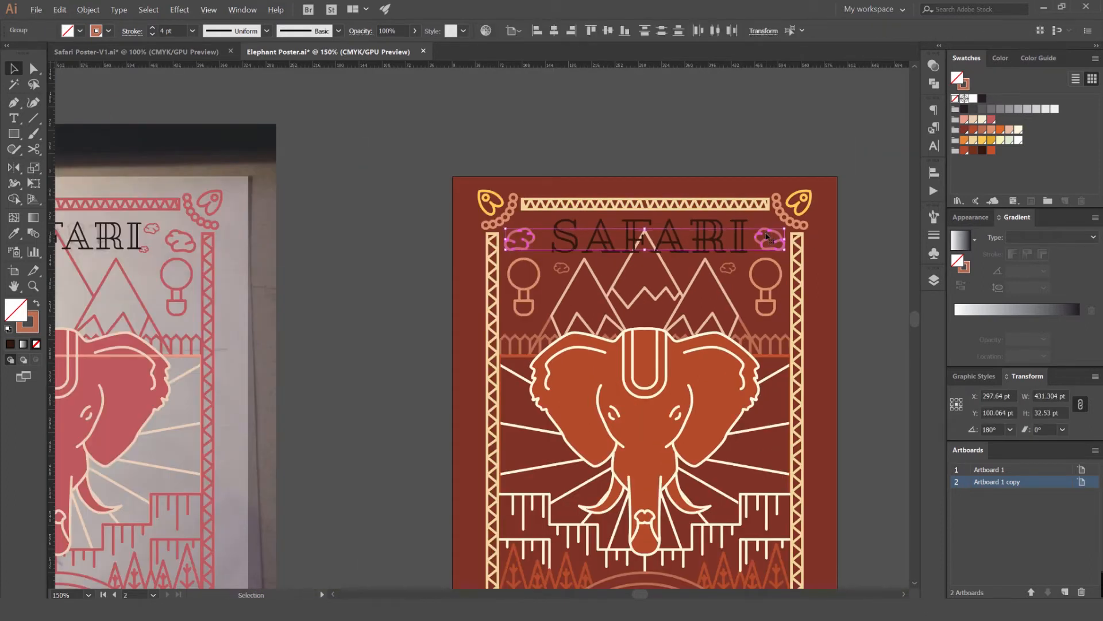
left_click_drag(749, 137, 658, 95)
scroll(637, 240, "down", 3)
scroll(663, 233, "up", 2)
left_click(708, 230)
scroll(708, 229, "up", 5)
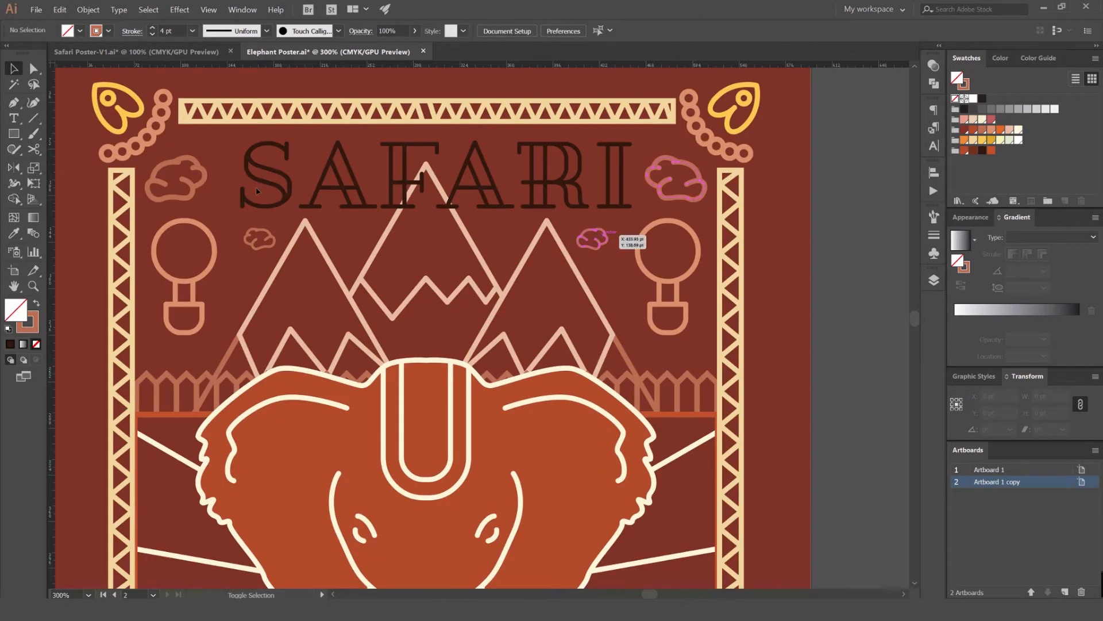
left_click(259, 231, "shift")
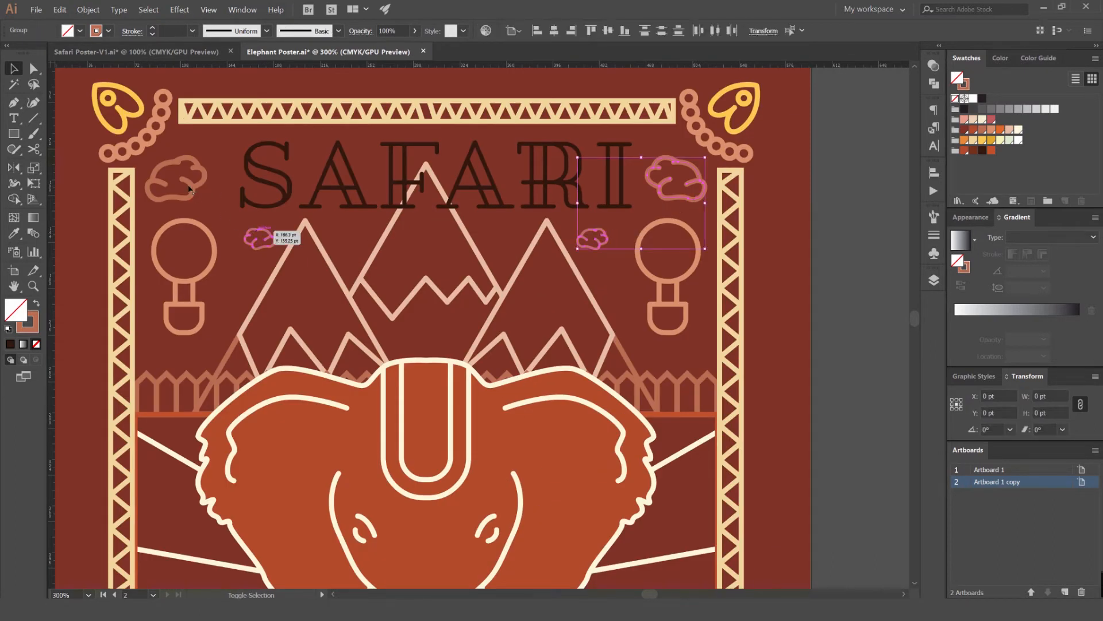
left_click(1018, 130)
key("ctrl+z")
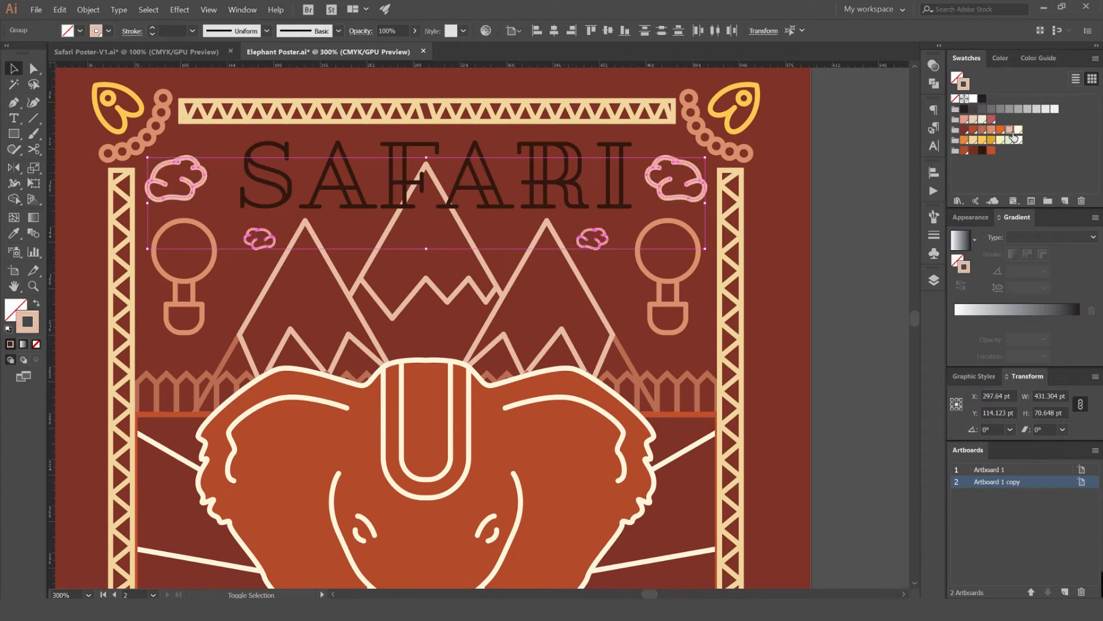
left_click(816, 170)
Set the stroke of the picket fence behind the elephant to the dark brown swatch, after comparing swatches.
scroll(816, 170, "down", 5)
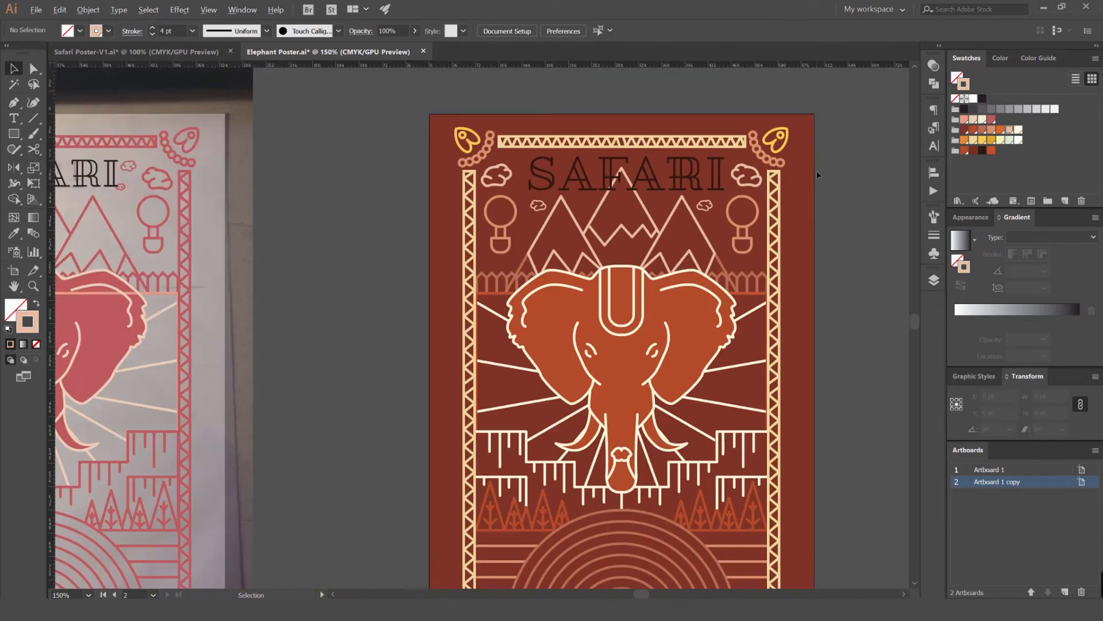
scroll(825, 167, "up", 5)
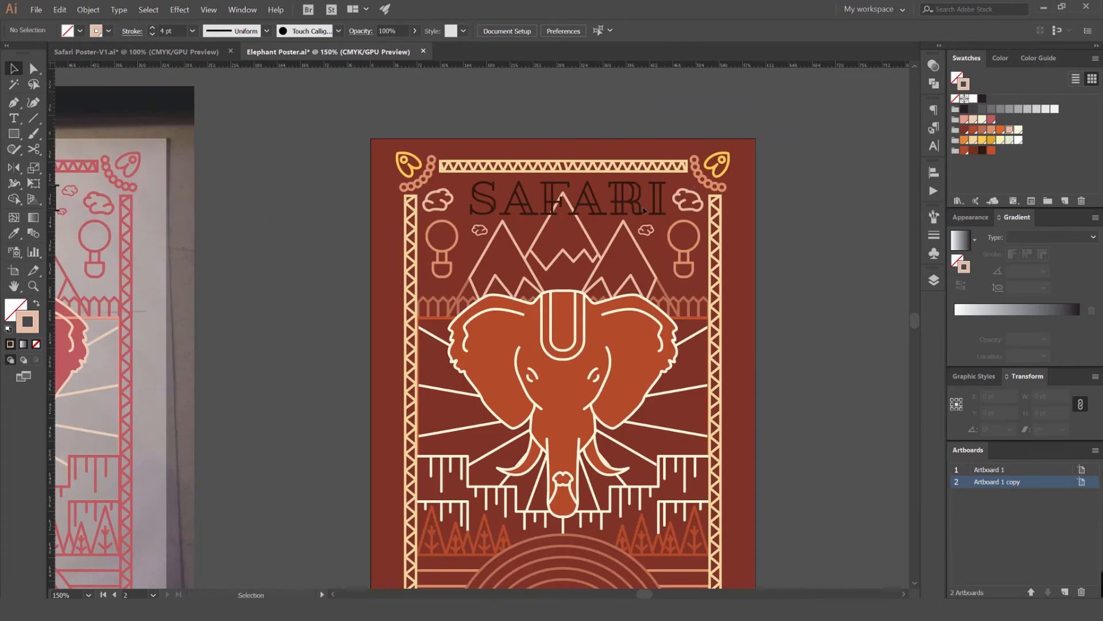
left_click(745, 241)
left_click(694, 299)
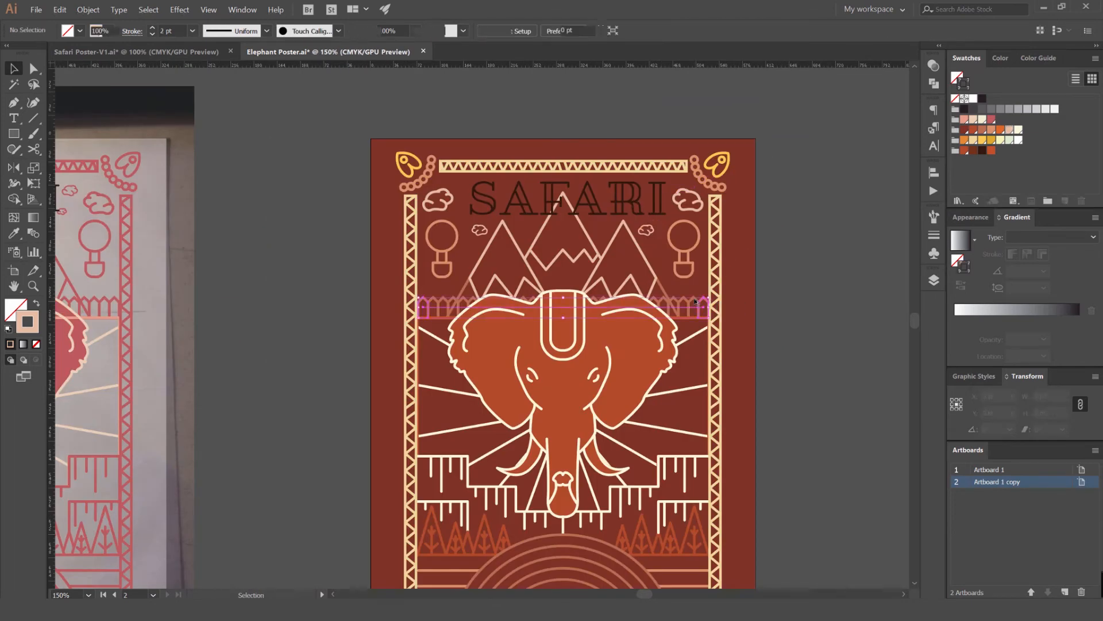
scroll(694, 299, "up", 2)
left_click(982, 152)
key("ctrl+z")
left_click(975, 151)
key("ctrl+z")
left_click(982, 151)
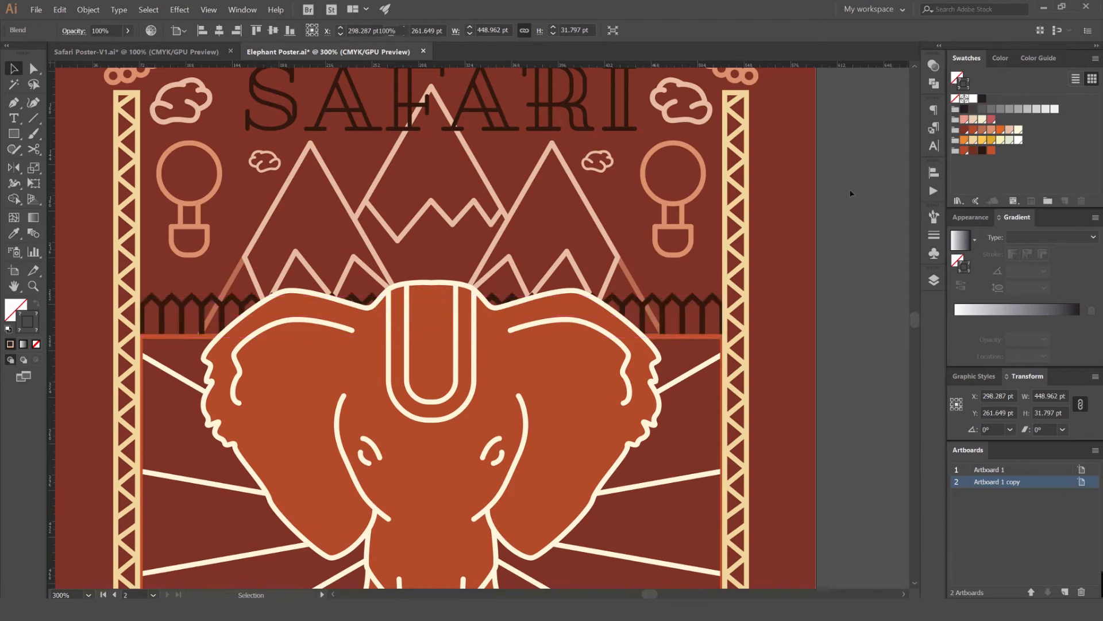
left_click(853, 186)
Unlock the SAFARI title so that it can be selected again.
scroll(847, 192, "down", 4)
scroll(761, 167, "right", 2)
scroll(716, 176, "up", 1)
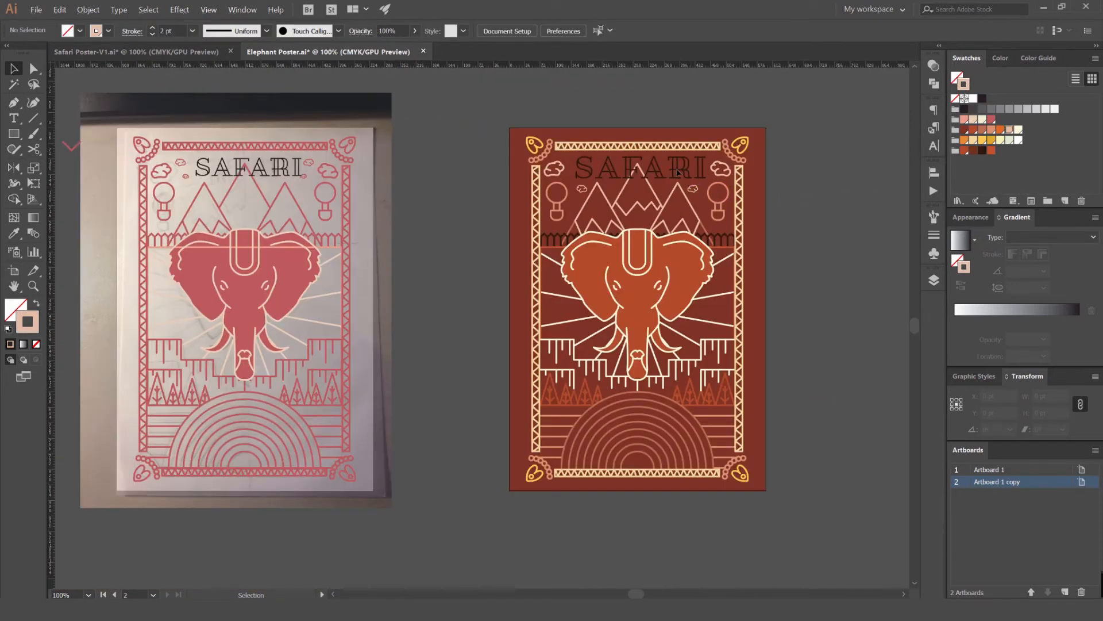
left_click(759, 172)
left_click(698, 167)
left_click(754, 160)
key("ctrl+2")
Set the SAFARI title's fill to the cream swatch and leave it without a stroke.
left_click(702, 169)
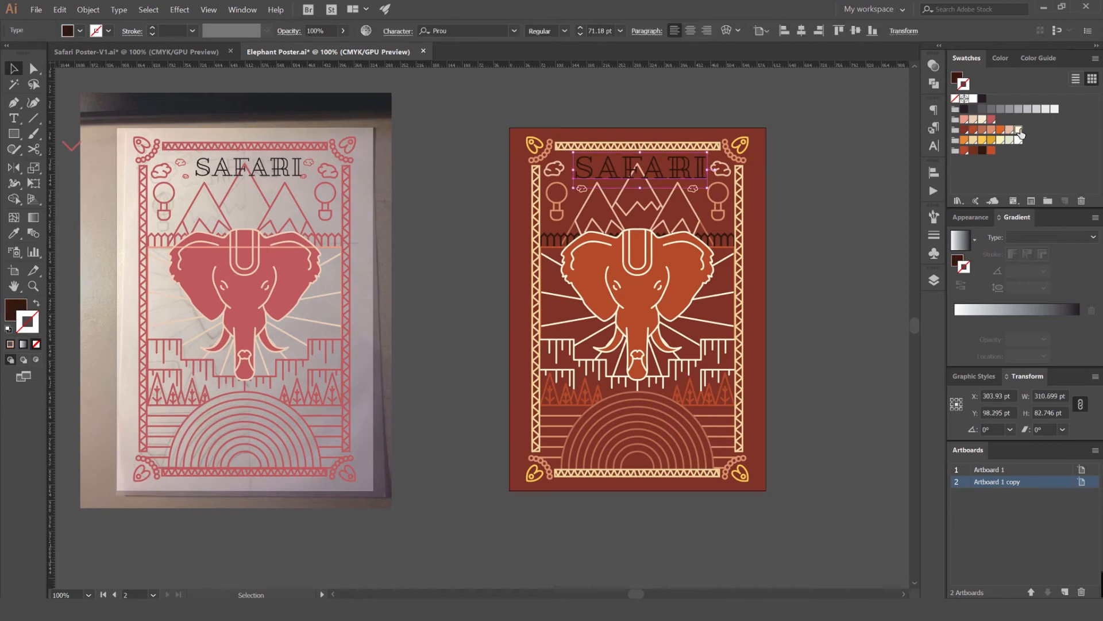
left_click(1020, 131)
key("/")
key("x")
left_click(1018, 130)
left_click(820, 145)
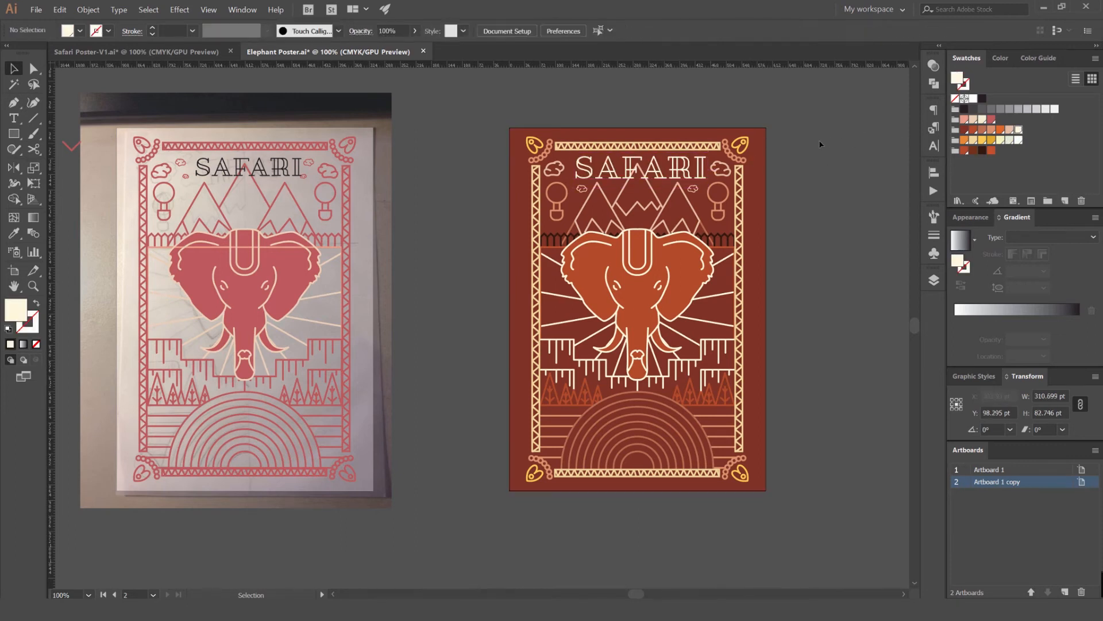
scroll(747, 153, "up", 3)
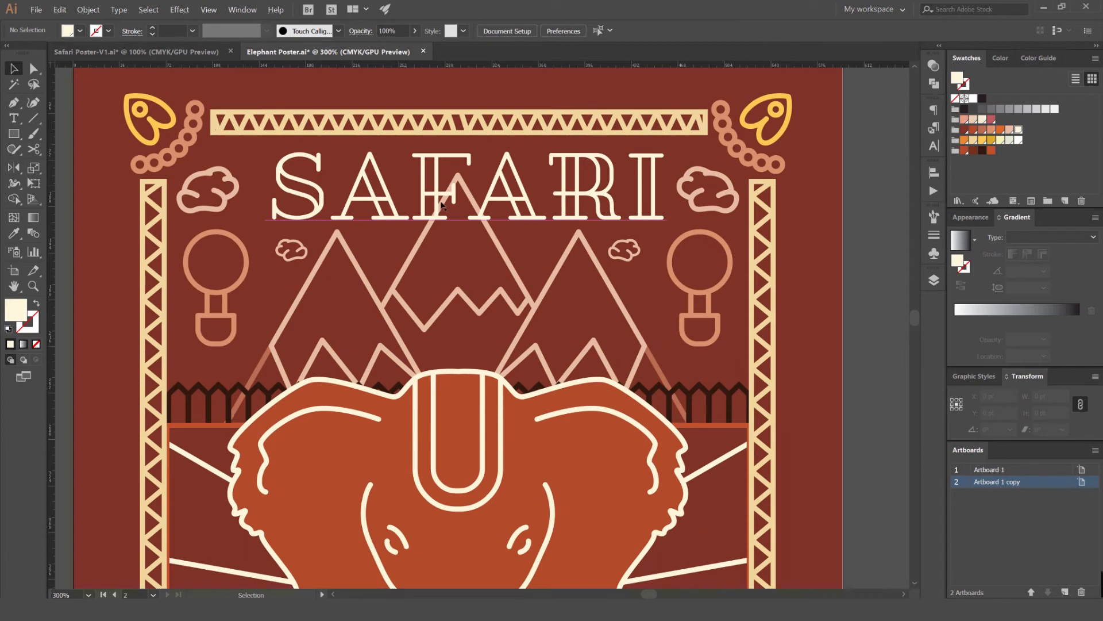
scroll(445, 224, "up", 2)
scroll(448, 178, "up", 1)
scroll(448, 178, "down", 5)
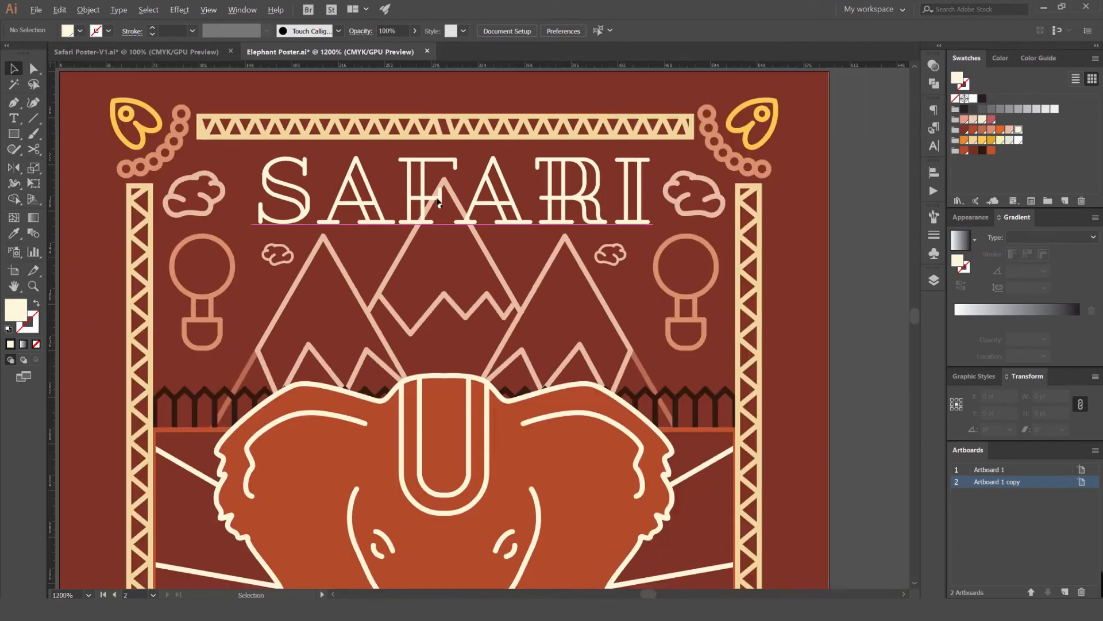
scroll(524, 126, "down", 3)
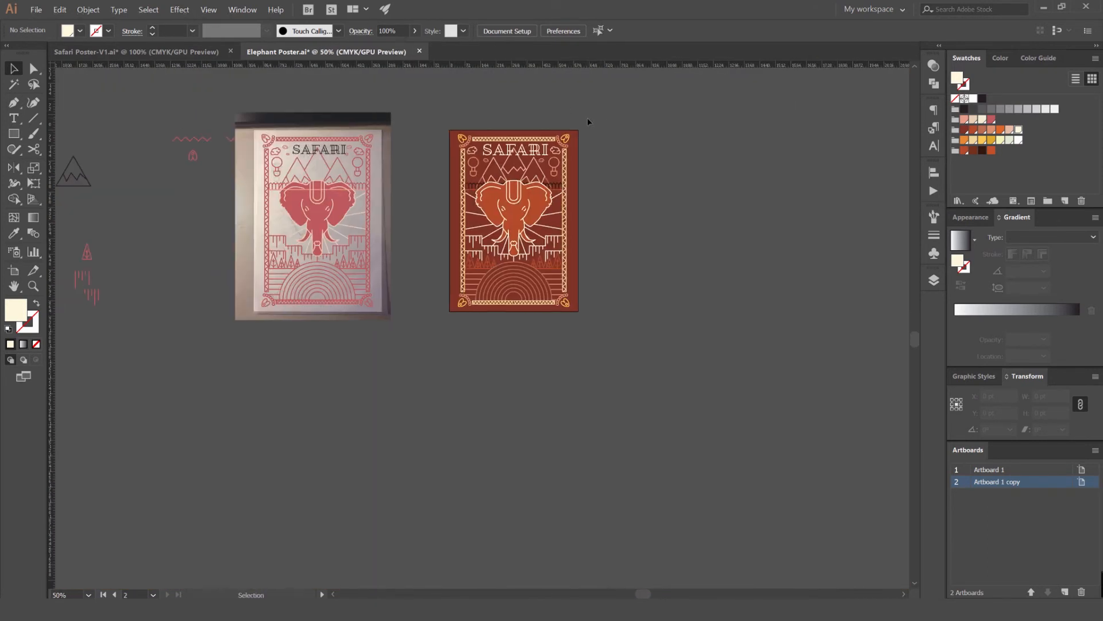
Set the stroke of the picket fence behind the elephant to the muted terracotta swatch, after comparing several swatches of the warm colour group.
scroll(530, 152, "up", 4)
left_click(624, 287)
left_click(1009, 130)
key("ctrl+z")
key("x")
left_click(1008, 130)
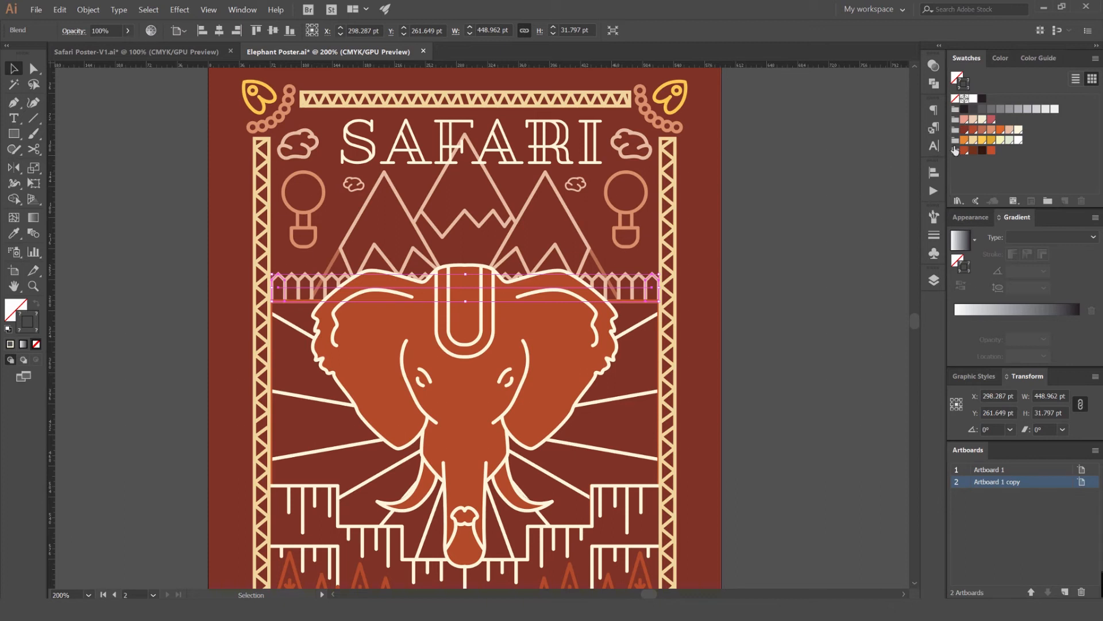
left_click(988, 130)
left_click(981, 130)
left_click(971, 131)
left_click(980, 132)
left_click(777, 204)
scroll(773, 211, "down", 3)
left_click_drag(769, 210, 734, 222)
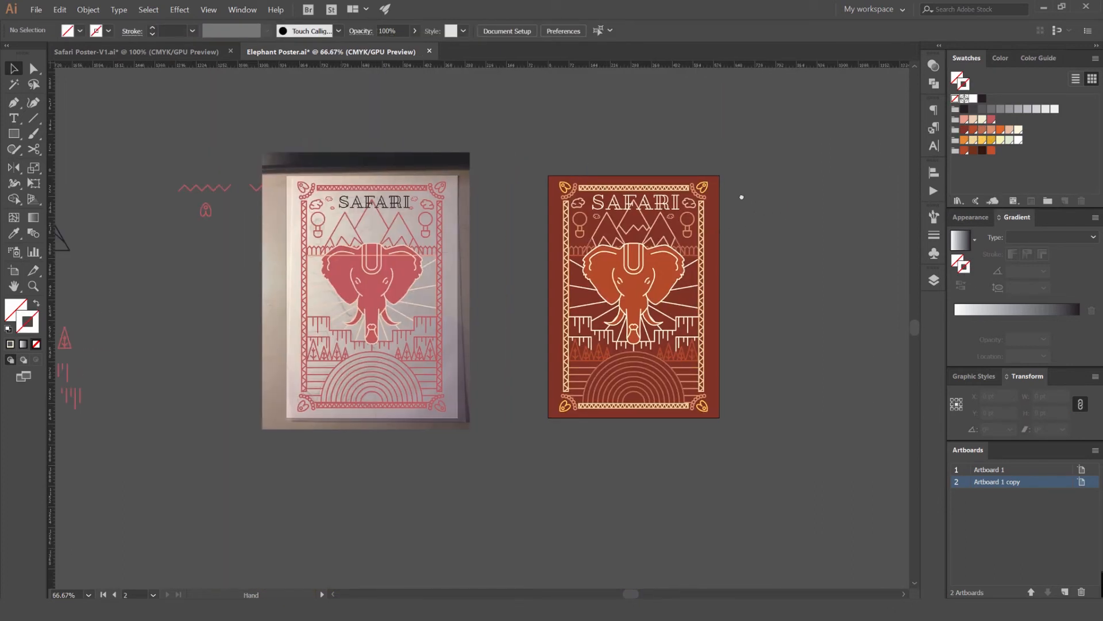
Set the stroke of the horizontal ground lines beside the concentric arches to the golden yellow swatch.
scroll(611, 362, "up", 3)
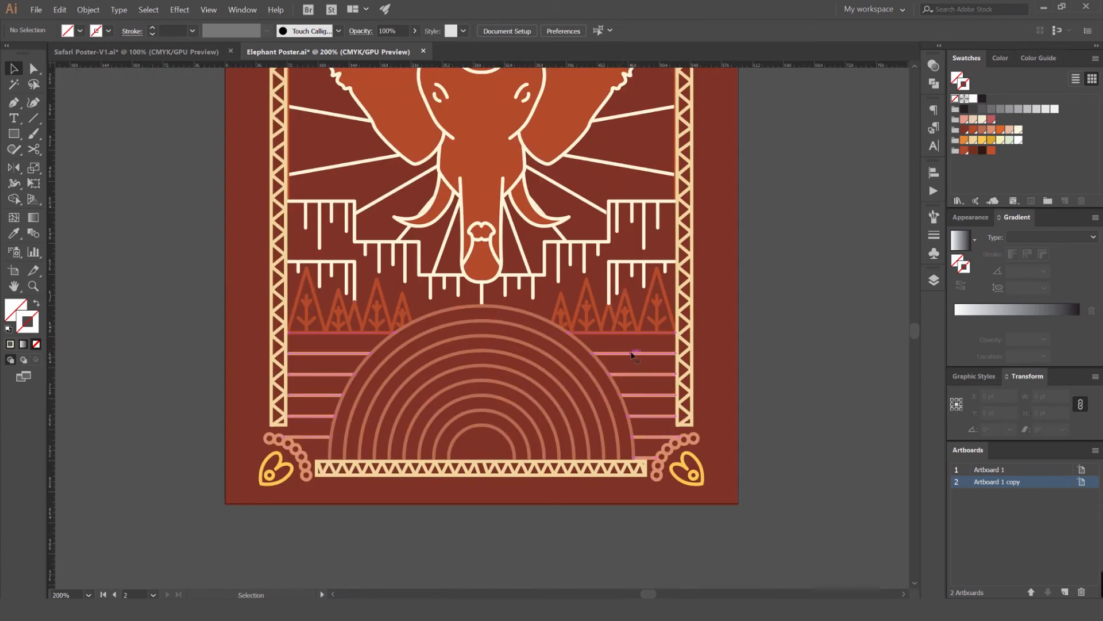
left_click(632, 355)
left_click(982, 140)
left_click(787, 226)
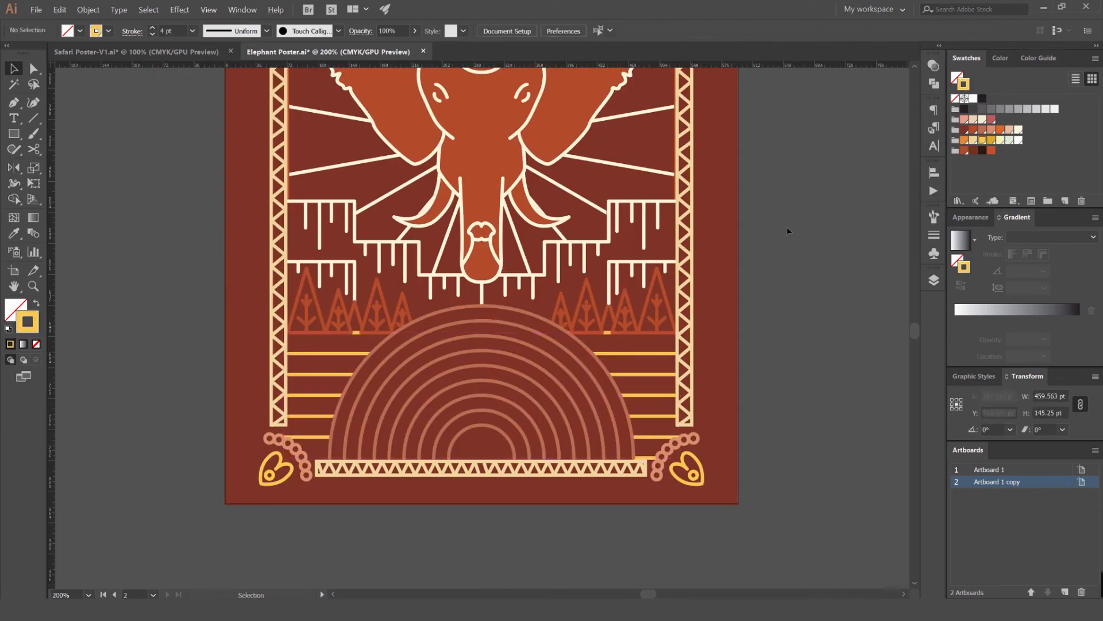
Set the stroke of only the ground line directly beneath the trees to the rust-orange swatch so it matches the trees.
scroll(787, 227, "down", 2)
scroll(566, 277, "up", 3)
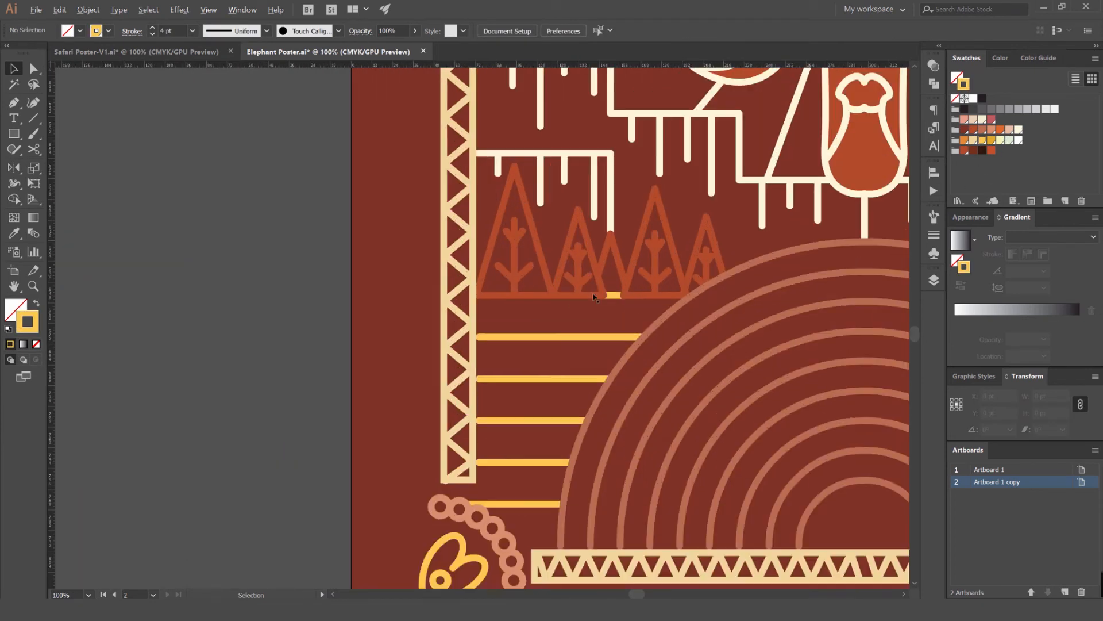
left_click_drag(622, 314, 439, 307)
scroll(489, 315, "down", 2)
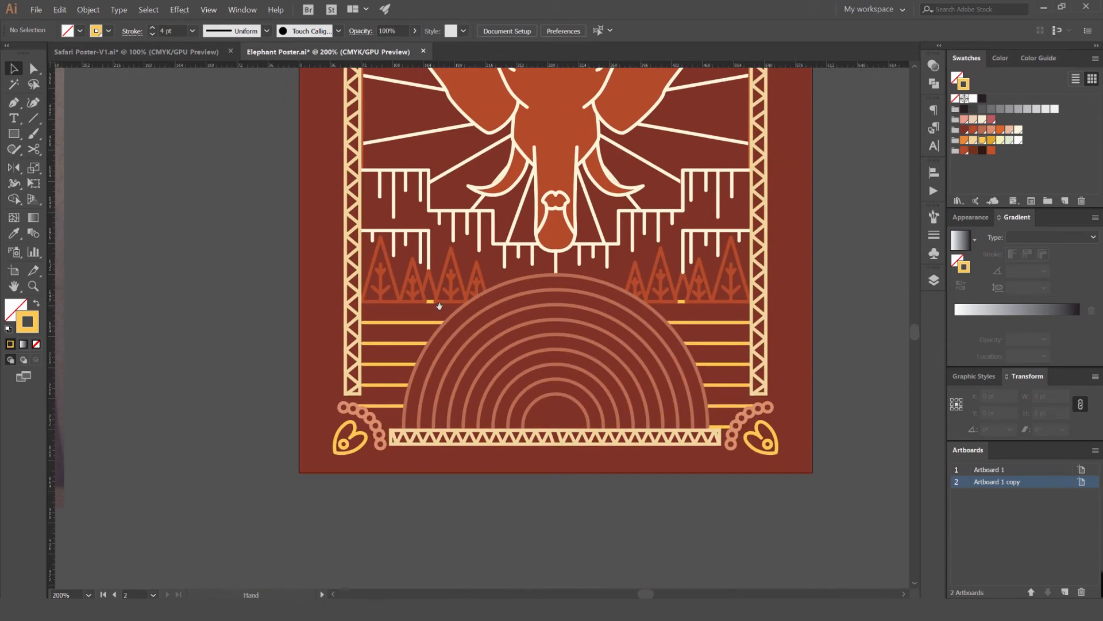
scroll(438, 307, "down", 2)
scroll(439, 309, "down", 1)
scroll(433, 306, "up", 4)
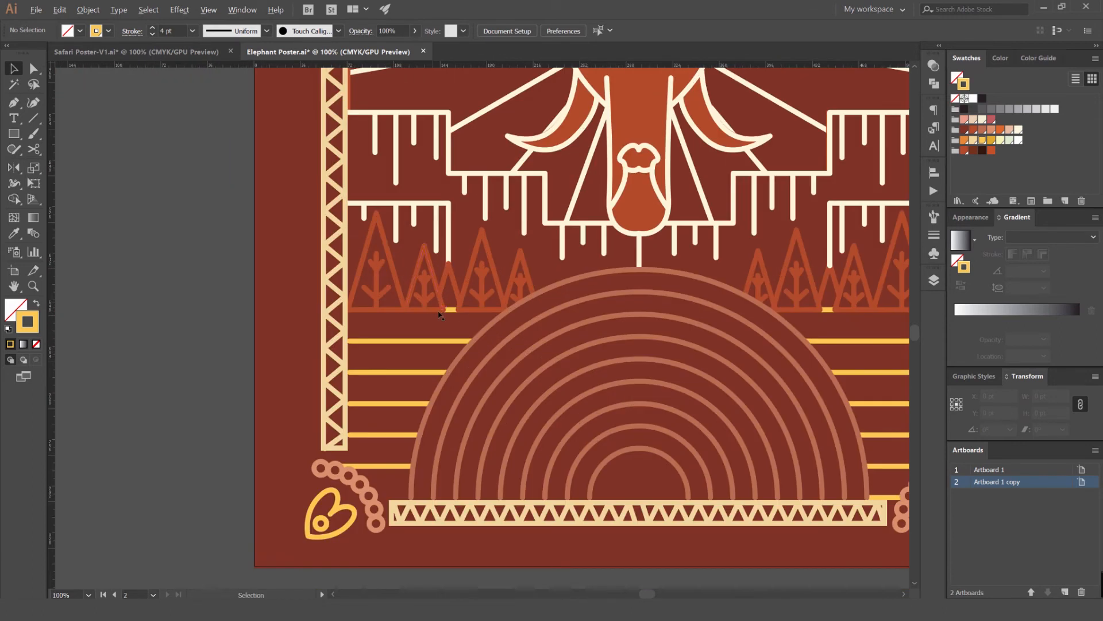
key("a")
scroll(563, 309, "right", 5)
left_click(591, 301)
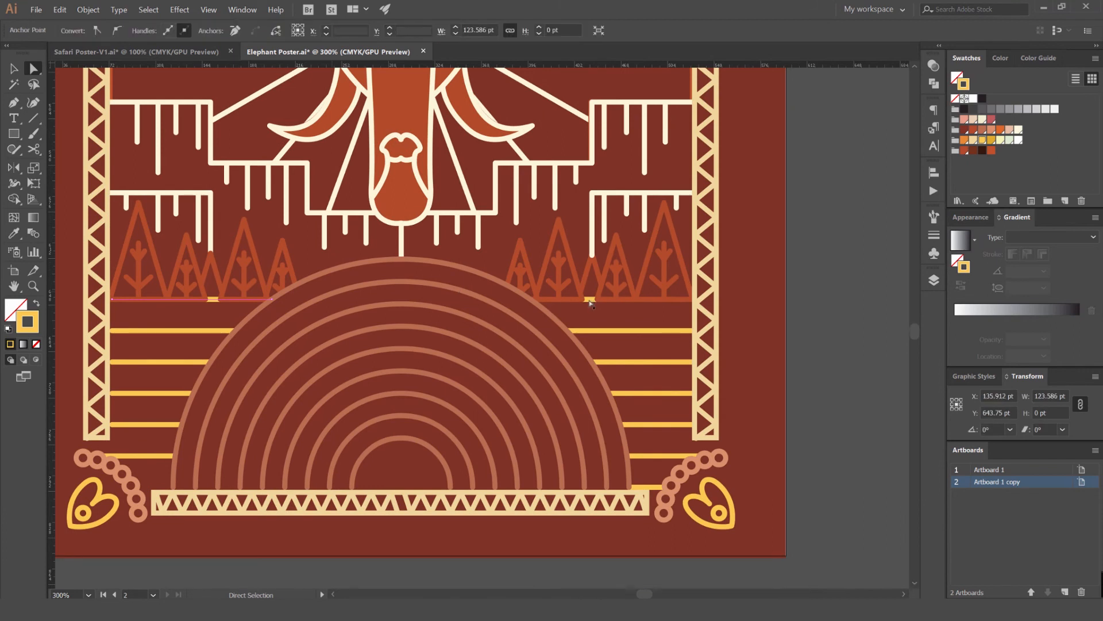
left_click(965, 152)
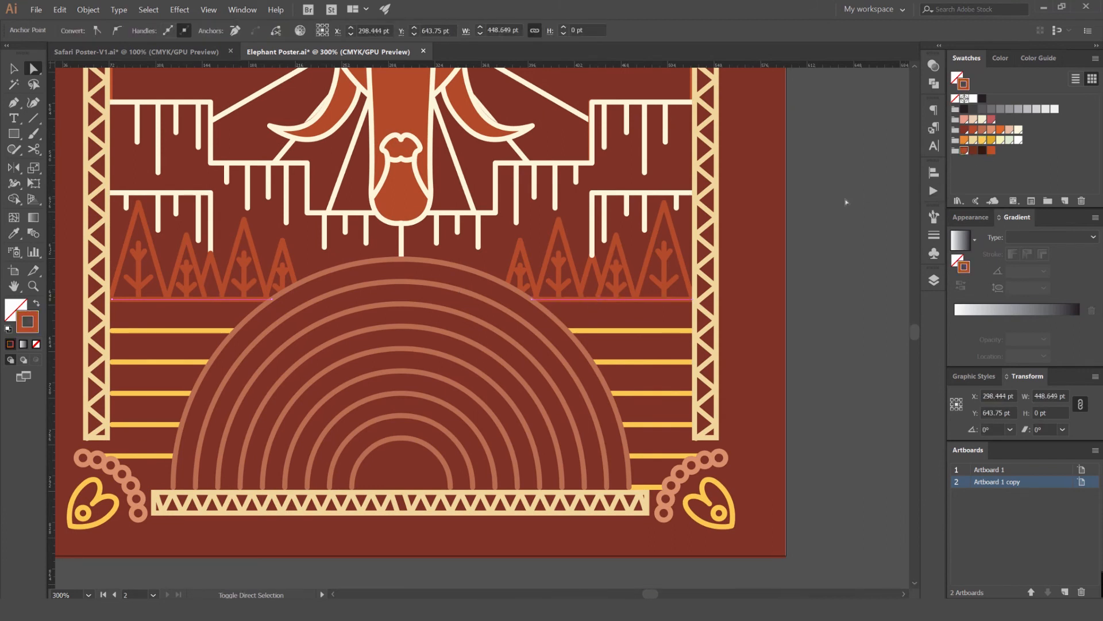
left_click(844, 202)
scroll(807, 247, "down", 4)
left_click_drag(821, 215, 712, 288)
left_click_drag(714, 222, 663, 224)
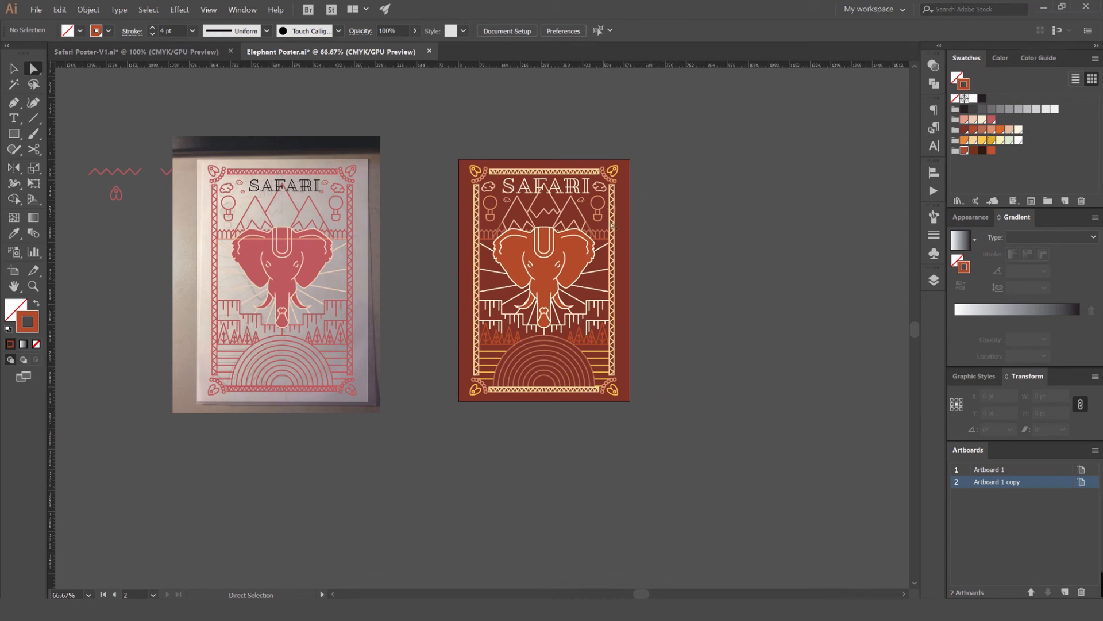
scroll(618, 211, "up", 1)
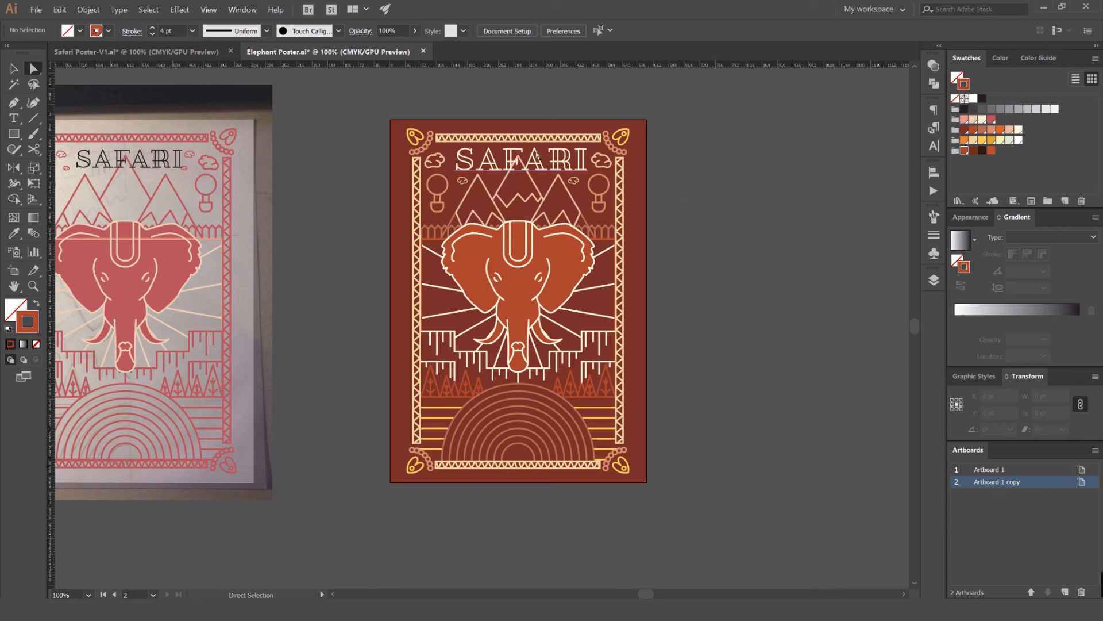
scroll(733, 229, "down", 2)
scroll(690, 253, "up", 3)
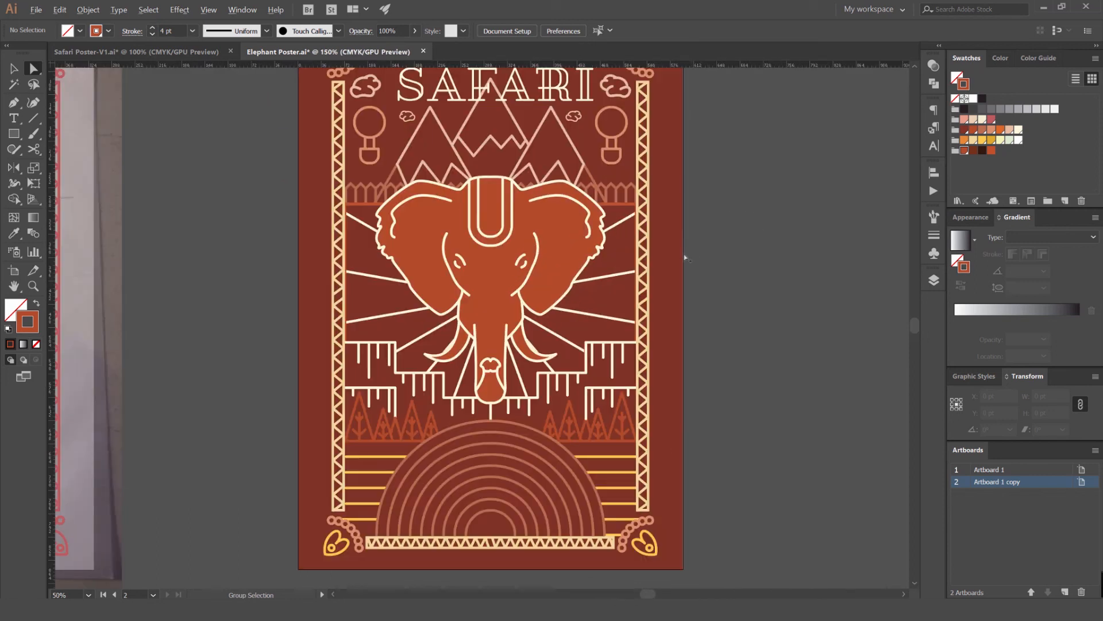
Isolate and remove the red-orange outline running below the fence and along the inside of the side borders.
scroll(646, 241, "up", 3)
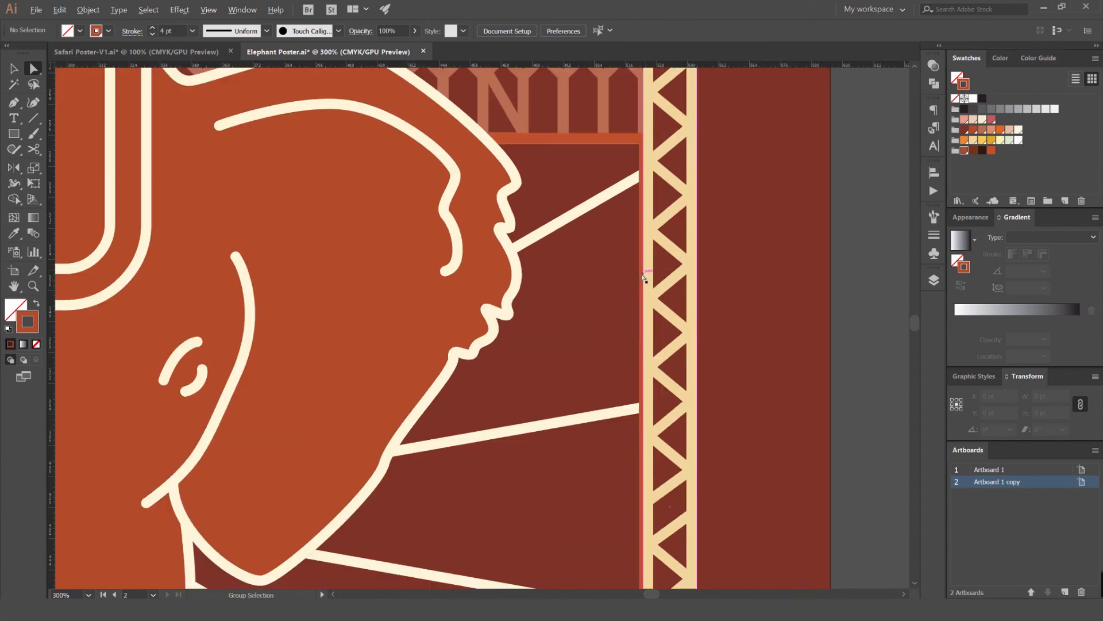
key("v")
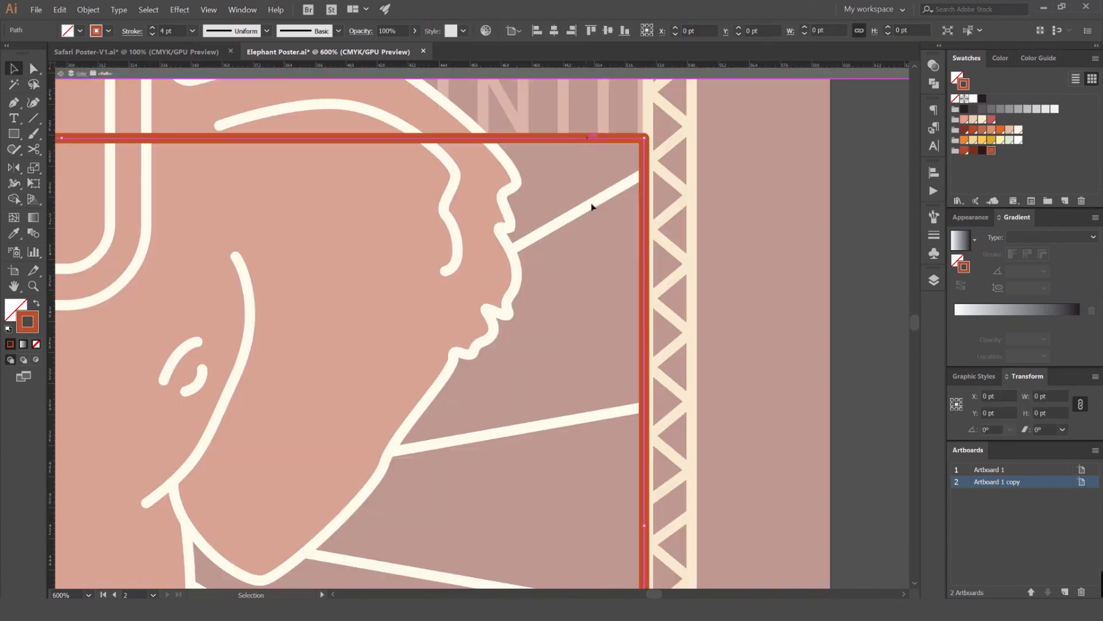
key("ctrl+minus")
key("ctrl+minus")
key("ctrl+minus")
key("ctrl+shift+a")
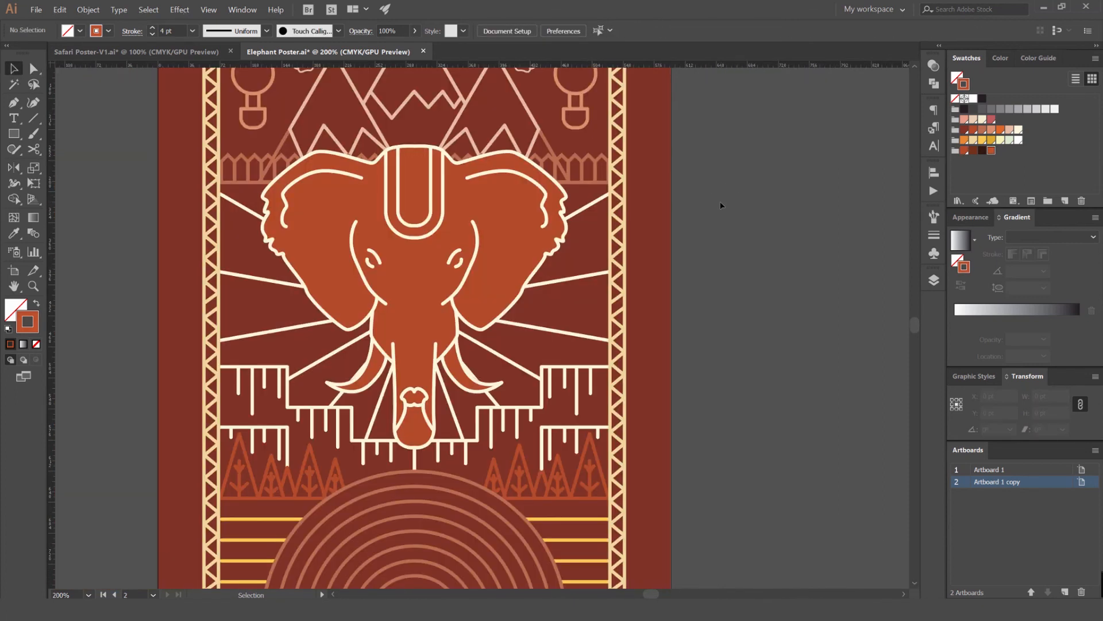
key("ctrl+minus")
scroll(666, 202, "down", 1)
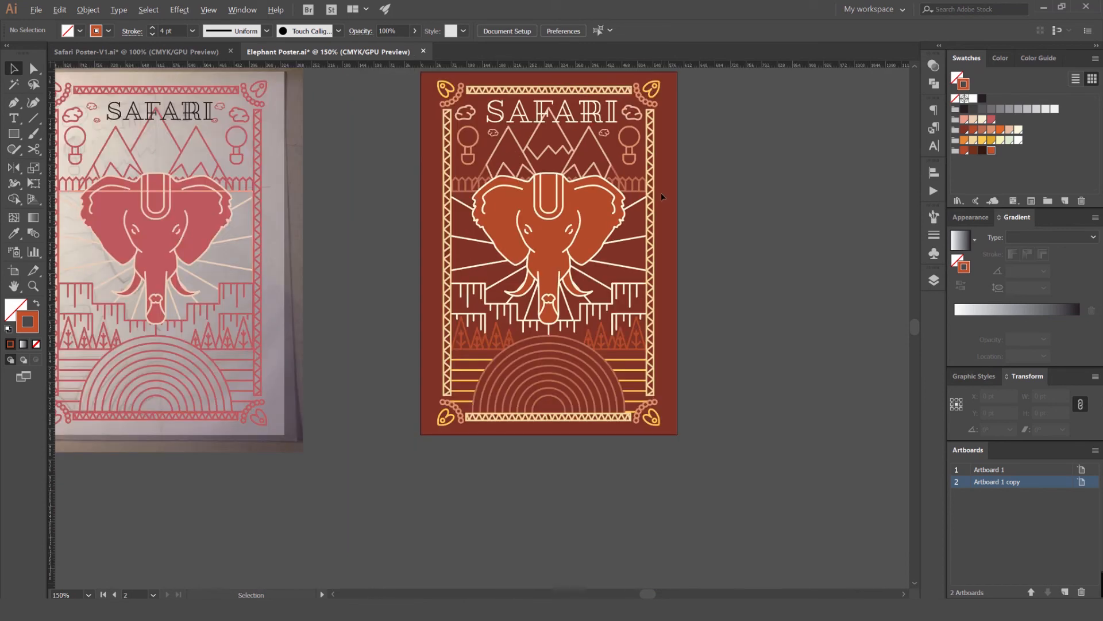